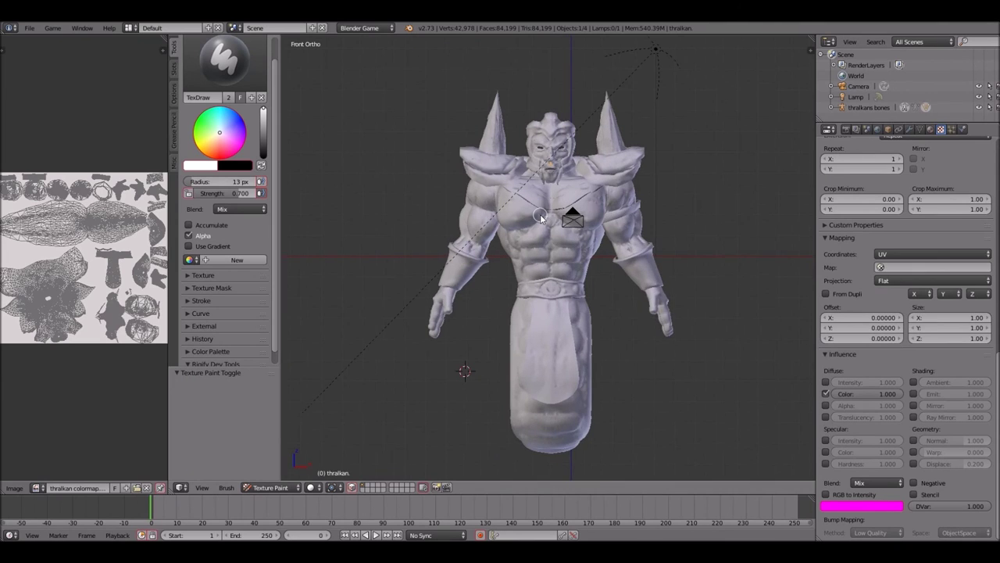
Step: Widen the 3D viewport by narrowing the outliner and properties area beside it
mouse_move(541, 217)
middle_down()
mouse_move(500, 257)
mouse_move(541, 218)
mouse_move(664, 221)
mouse_move(541, 217)
middle_up()
key(KP_1)
scroll(540, 216, up, 6)
shift+scroll(540, 214, up, 2)
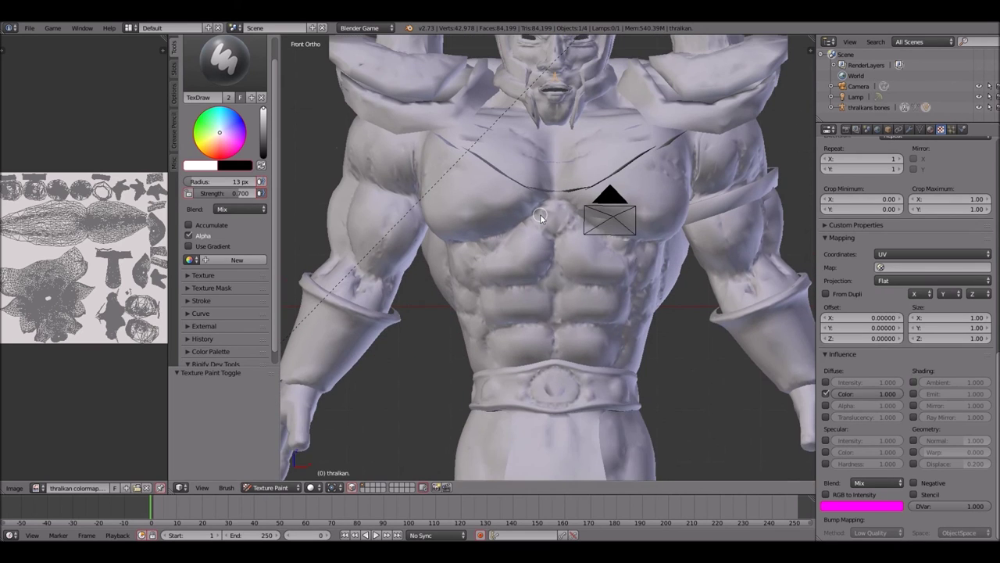
scroll(540, 214, down, 2)
drag(814, 269, 905, 268)
scroll(551, 252, down, 5)
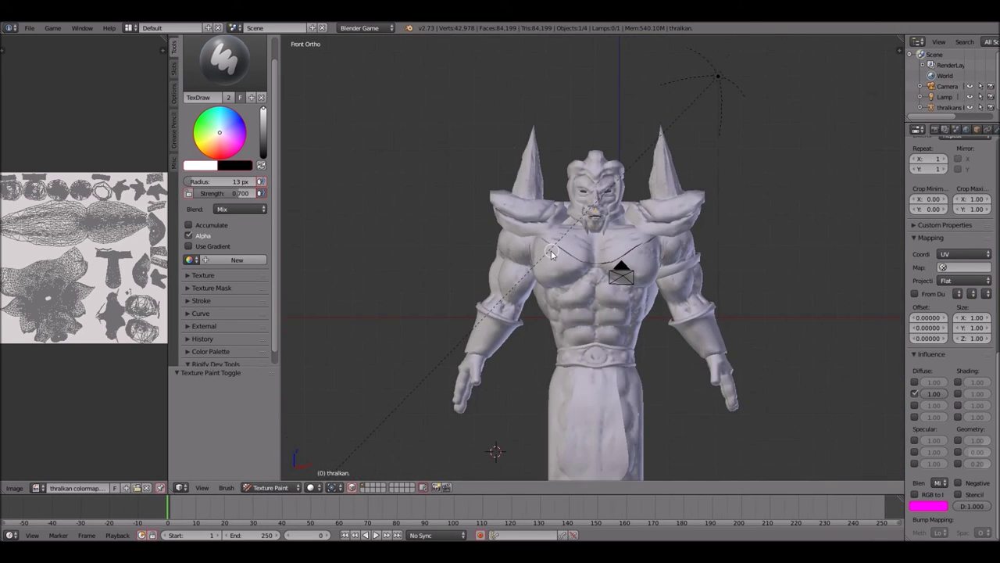
shift+scroll(551, 251, up, 1)
shift+scroll(496, 260, down, 1)
shift+scroll(494, 261, down, 1)
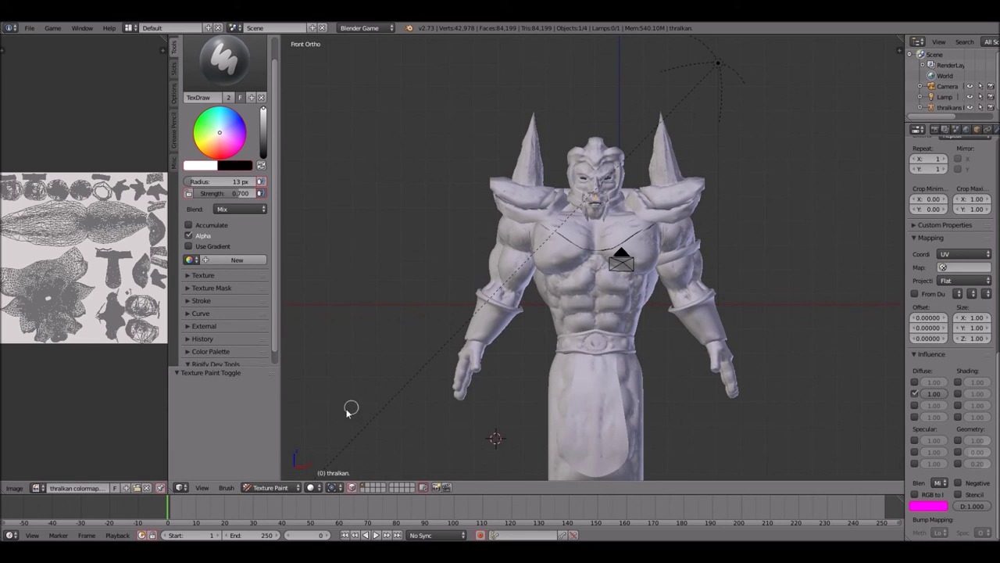
Step: Bring up the texture paint slot settings for the character's material
click(174, 68)
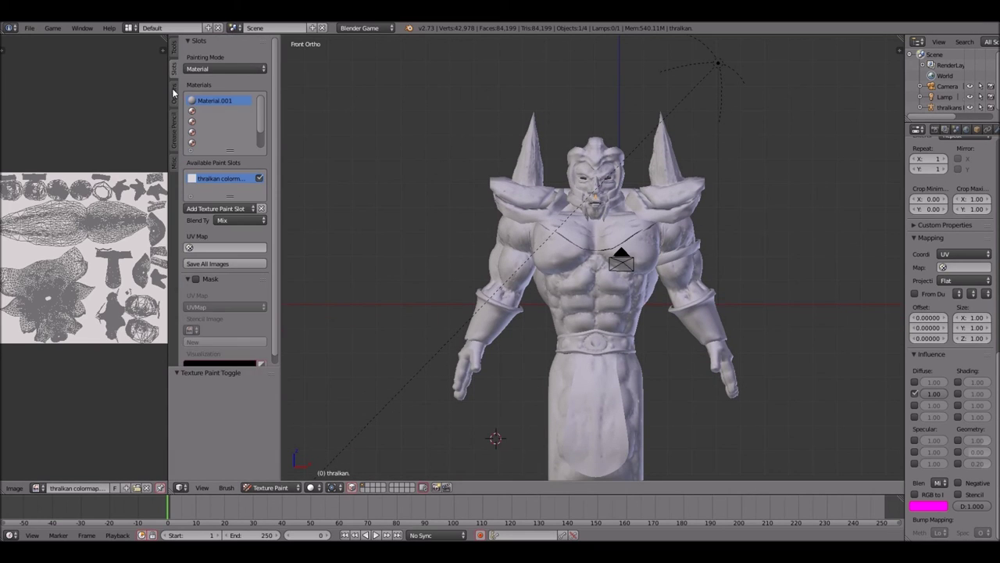
click(175, 92)
click(175, 125)
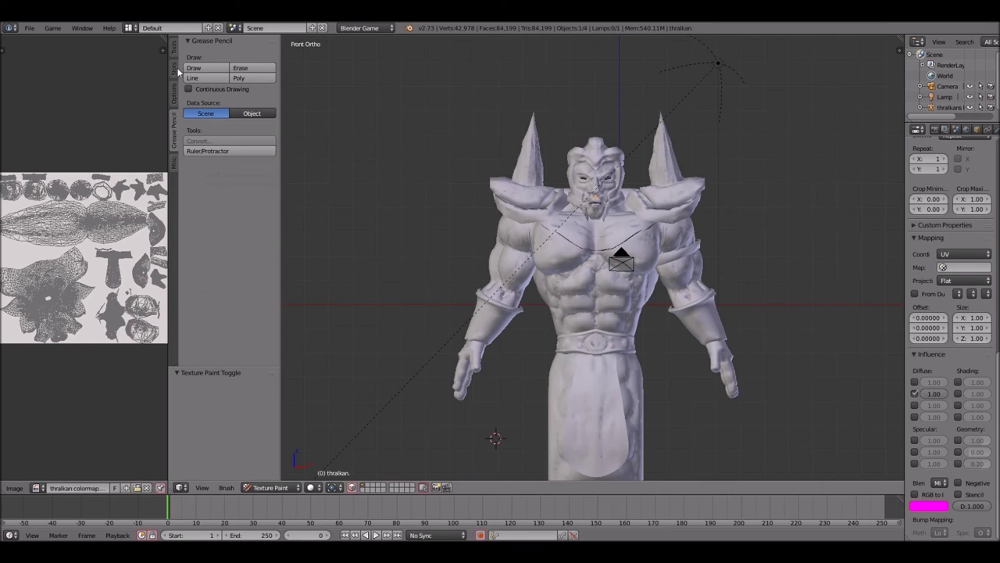
ctrl+scroll(178, 72, up, 2)
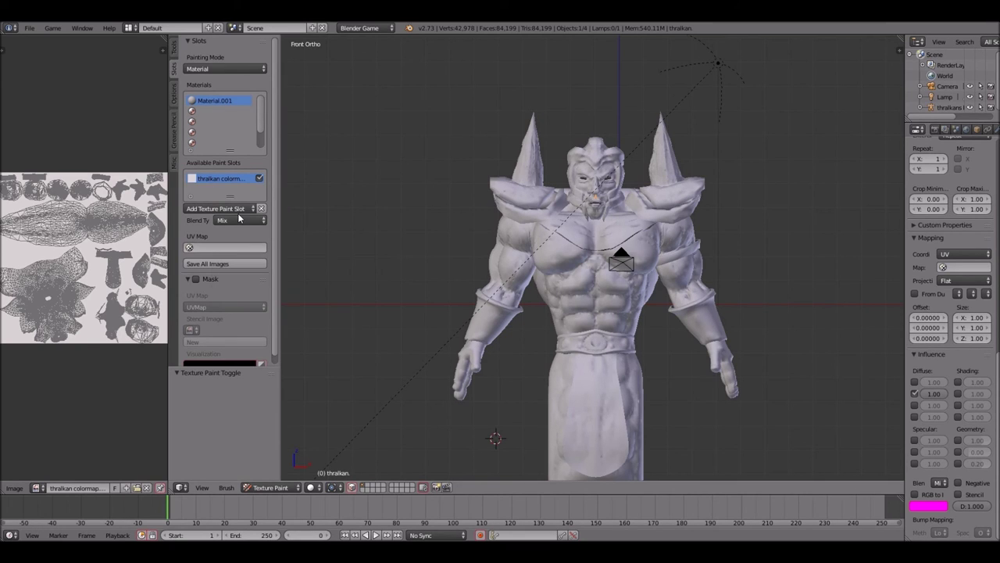
click(234, 209)
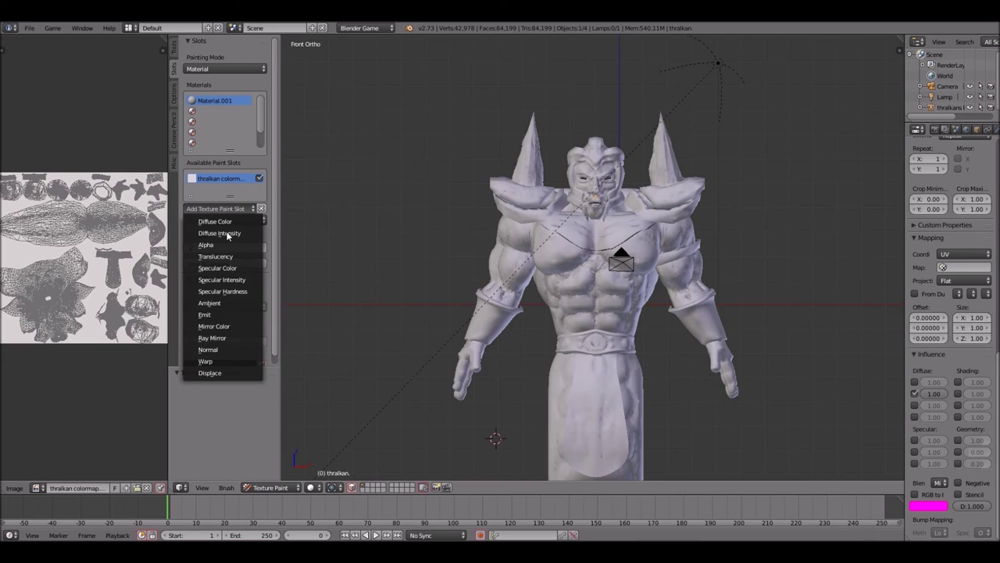
click(224, 351)
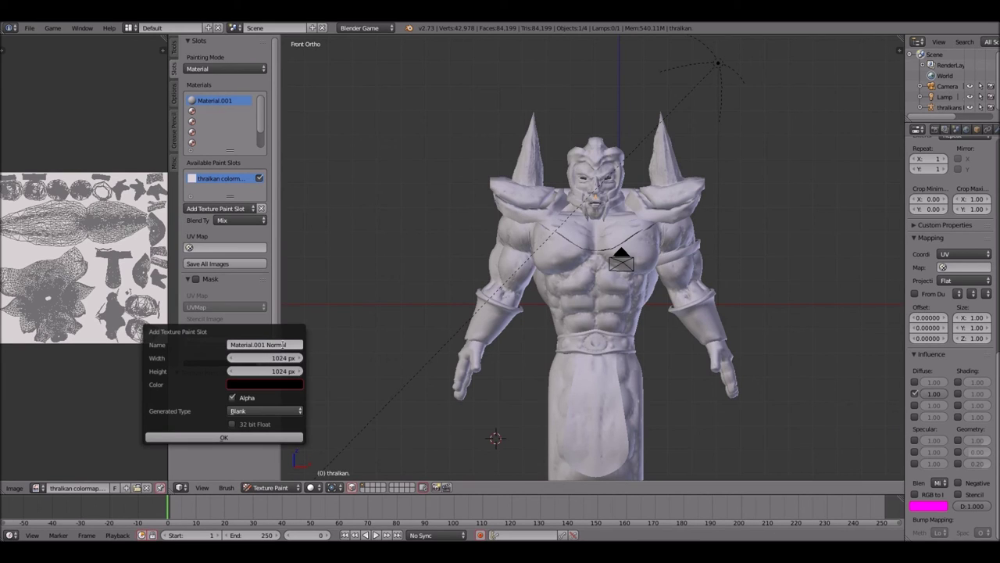
click(284, 345)
text(bump)
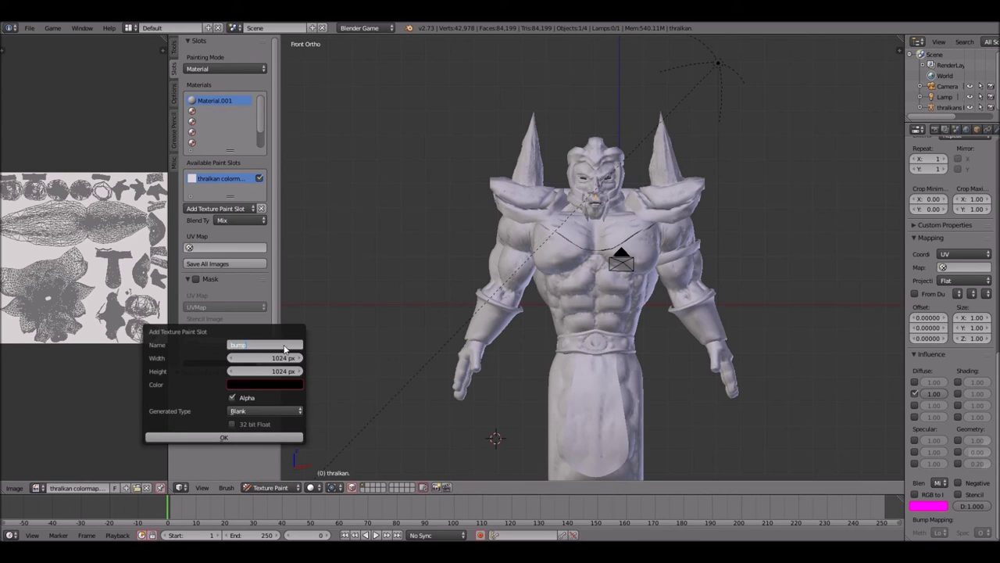
click(279, 357)
text(2048)
key(Tab)
text(2)
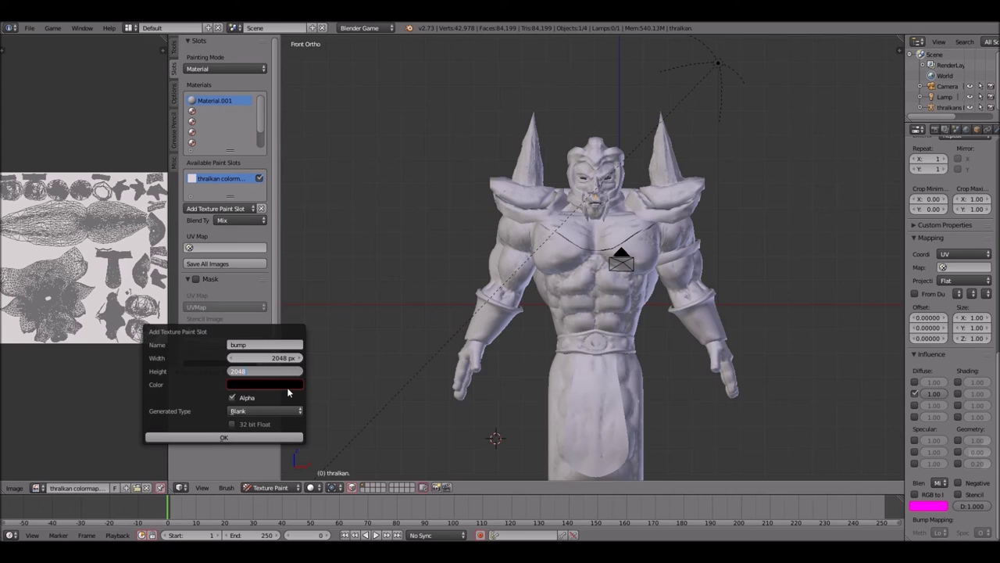
key(Return)
click(287, 385)
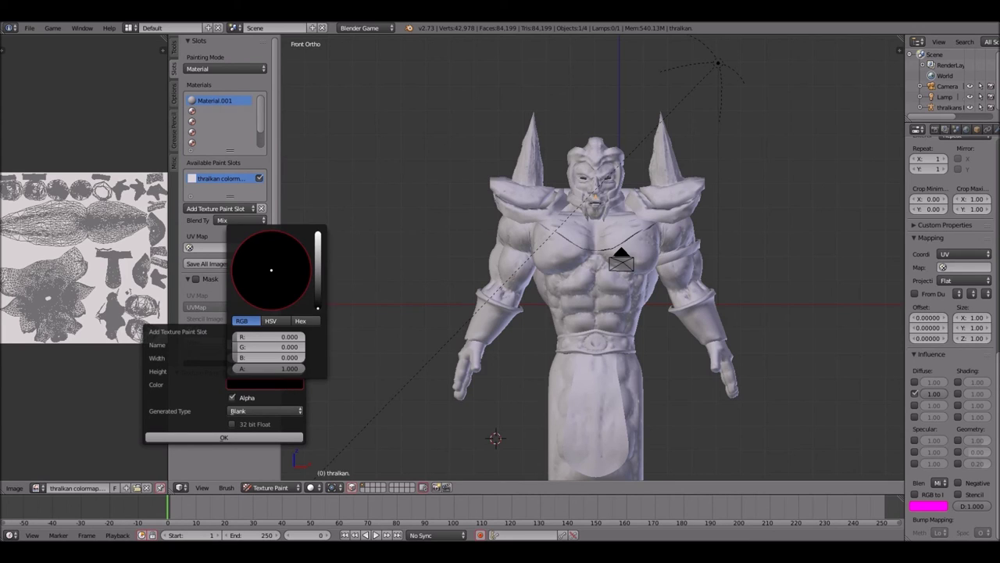
drag(319, 308, 327, 287)
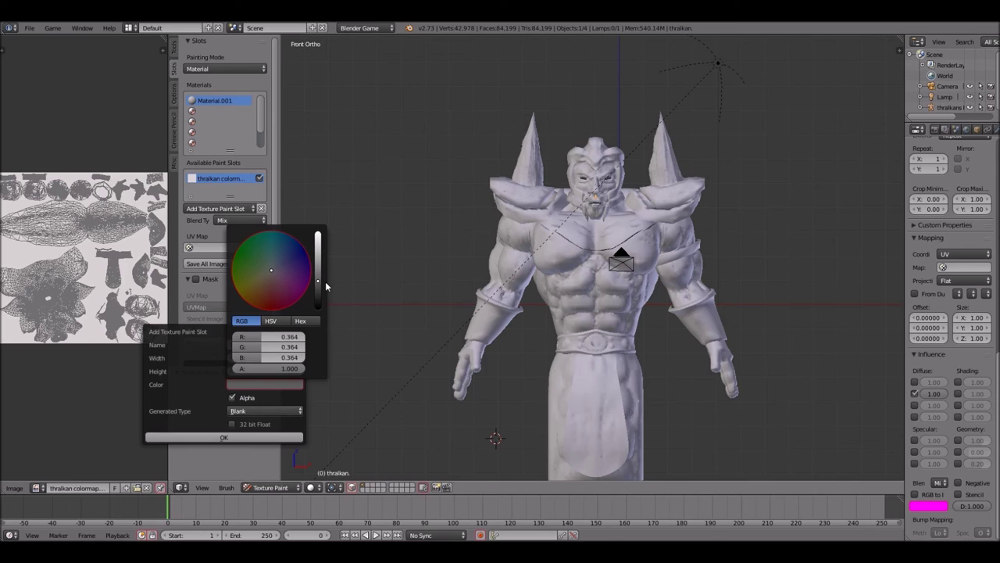
click(299, 410)
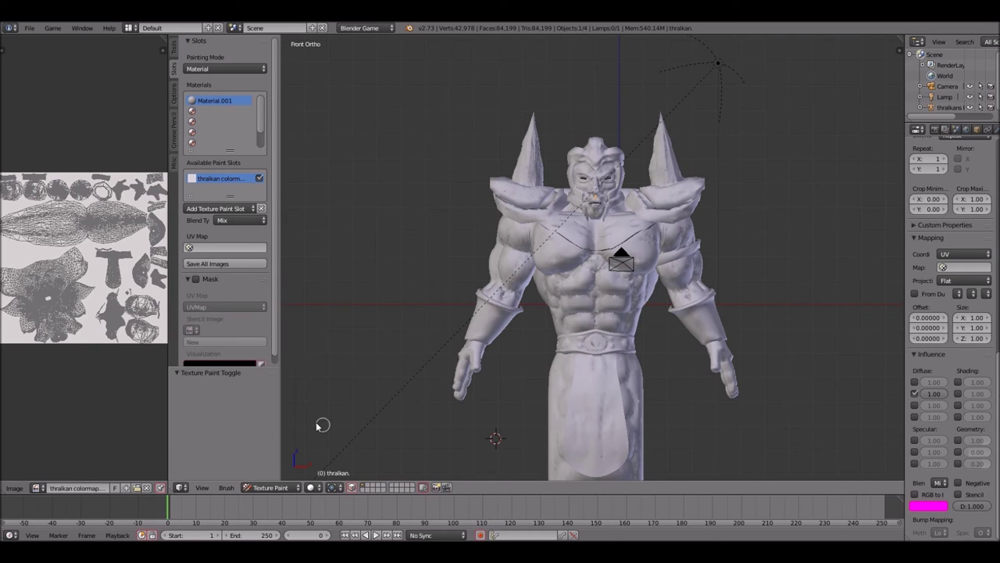
Step: Begin a new Normal texture paint slot named bump with a width and height of 2048 px
click(238, 210)
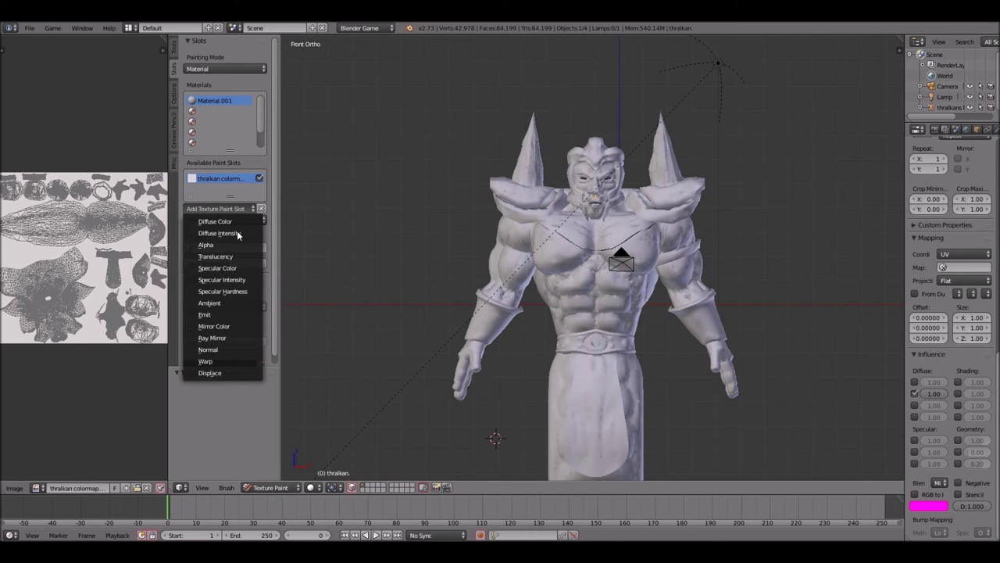
click(219, 350)
click(277, 345)
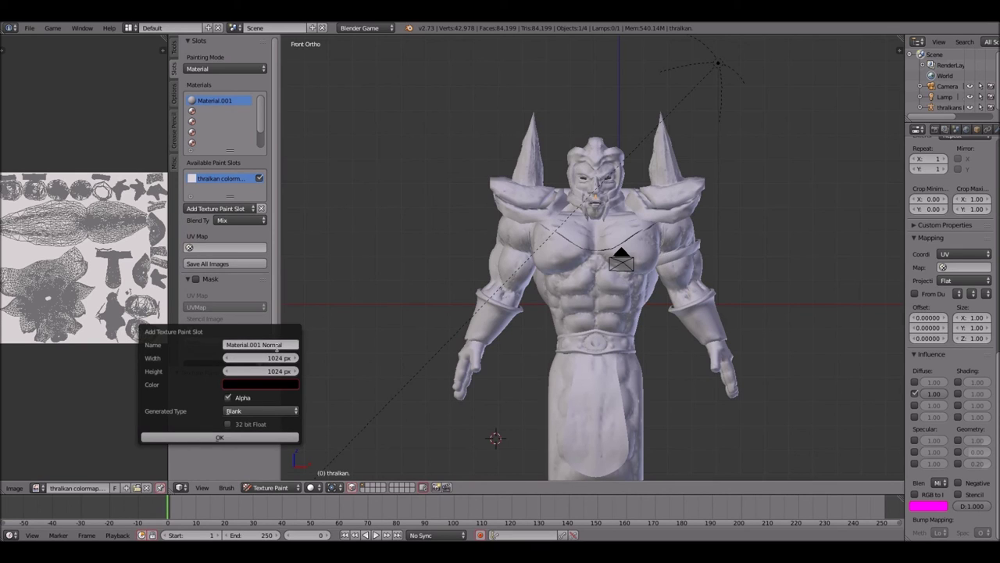
text(bump)
key(Tab)
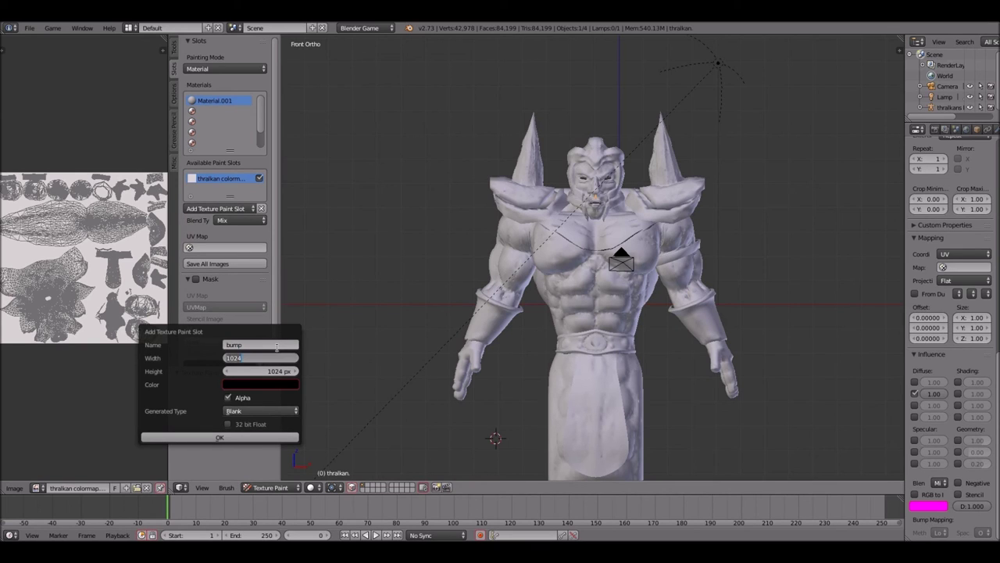
text(2048)
key(Tab)
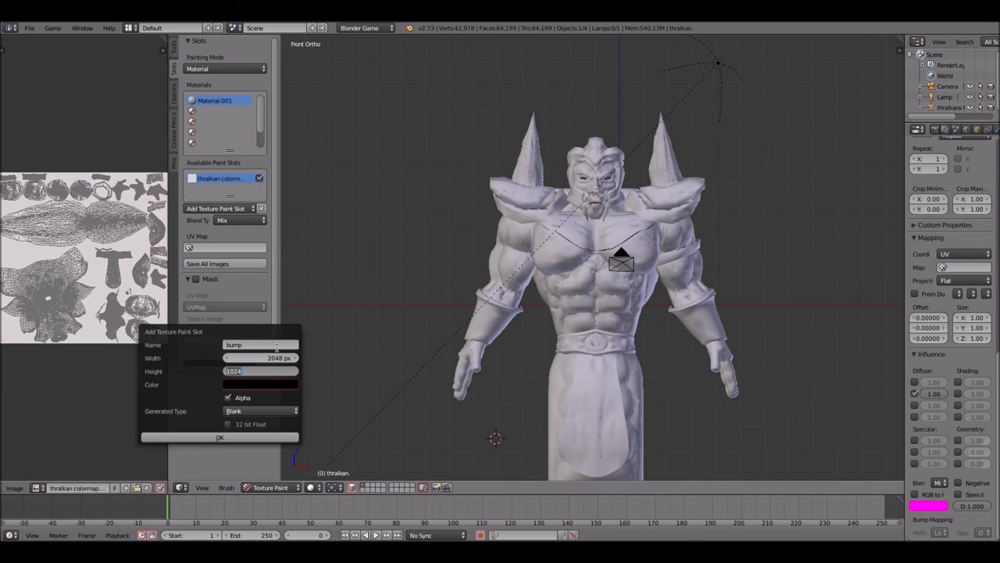
text(2048)
Step: Fill the new slot with 0.291 grey in all three channels, create it and make bump the active paint slot
click(285, 386)
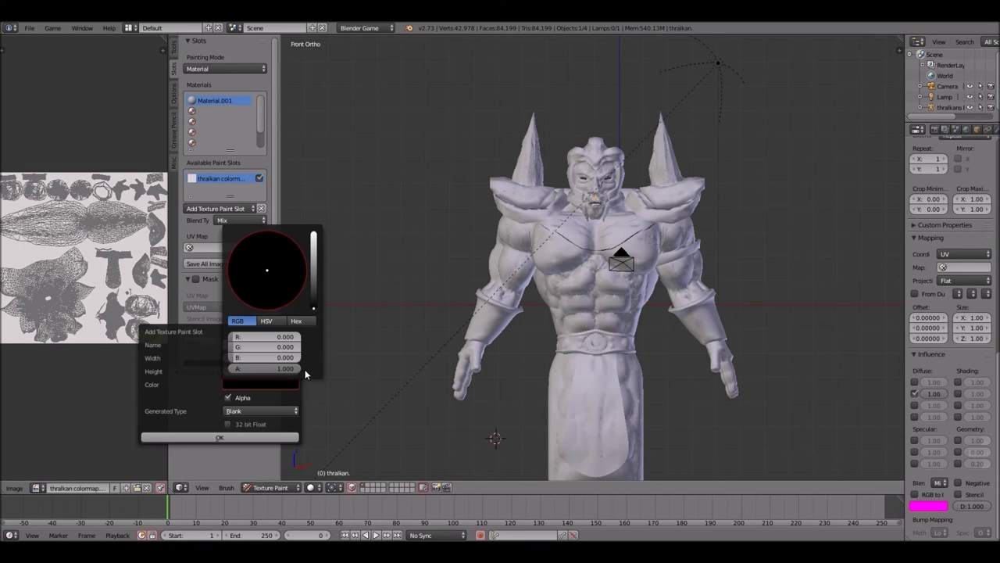
click(314, 290)
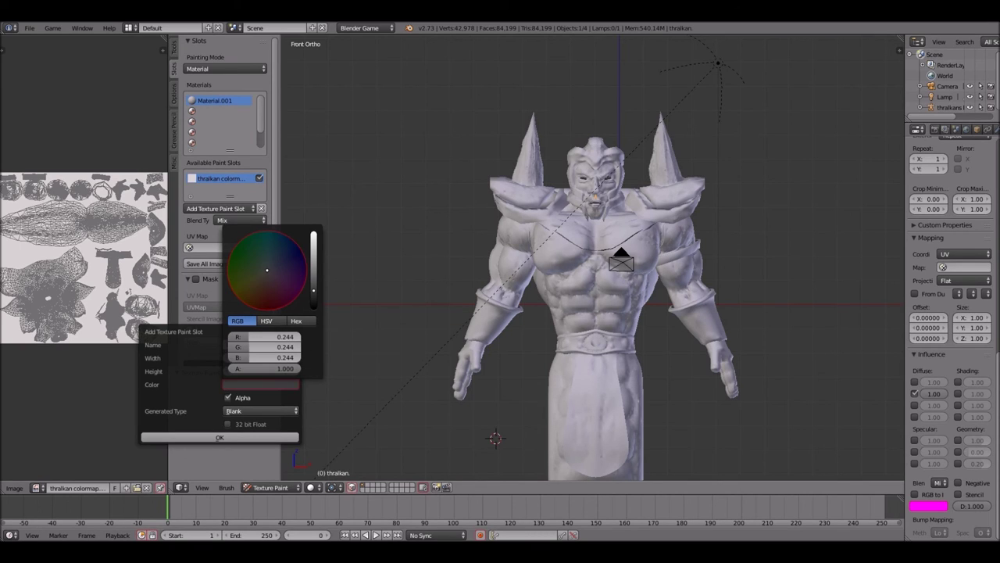
drag(314, 290, 314, 286)
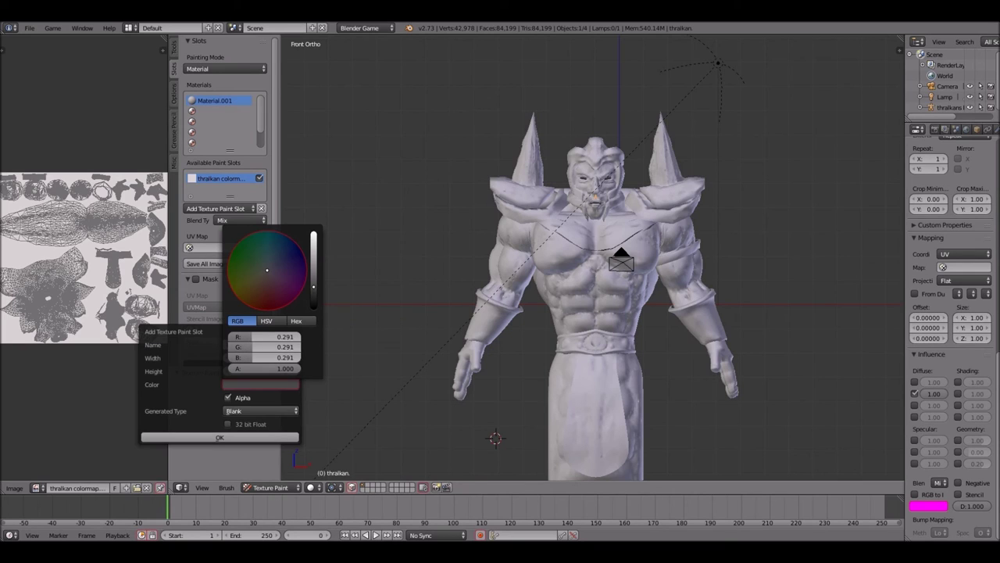
click(217, 438)
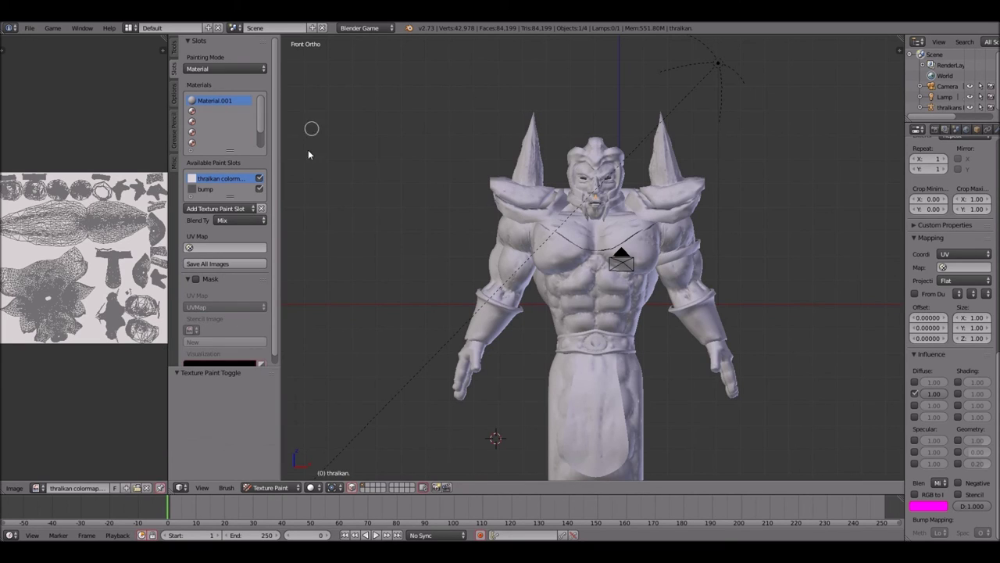
click(225, 189)
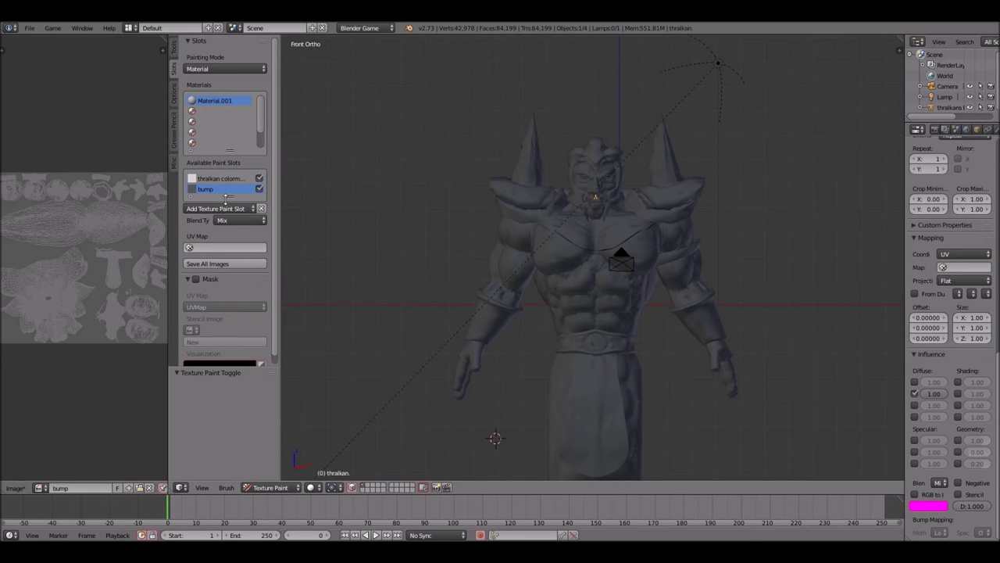
Step: Examine the whole character with the bump texture from the front and from both sides
shift+scroll(654, 296, down, 6)
scroll(654, 297, down, 2)
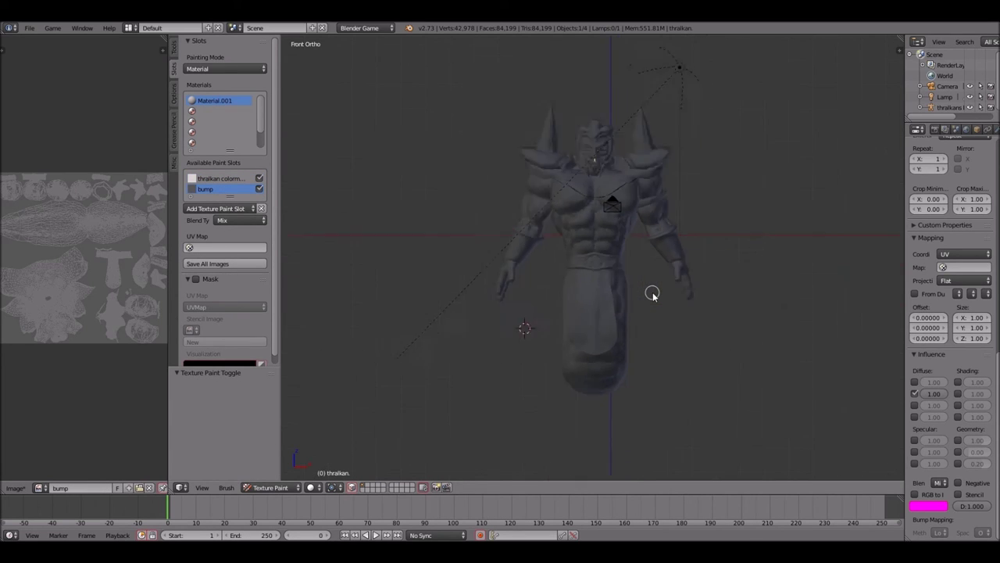
scroll(654, 295, up, 2)
key(KP_6)
key(KP_6)
key(KP_6)
key(KP_4)
key(KP_4)
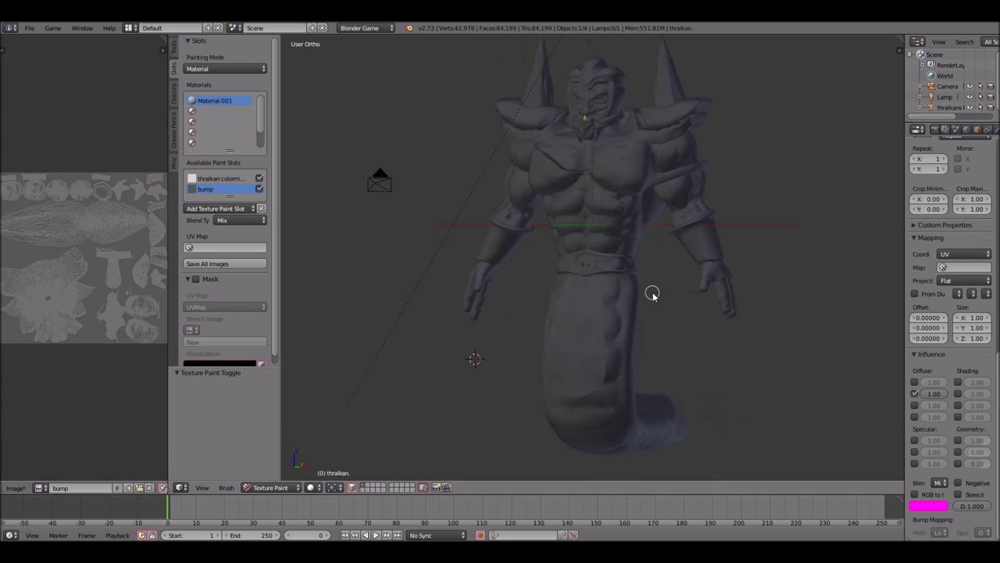
key(KP_4)
key(KP_4)
key(KP_4)
key(Tab)
key(Tab)
key(KP_6)
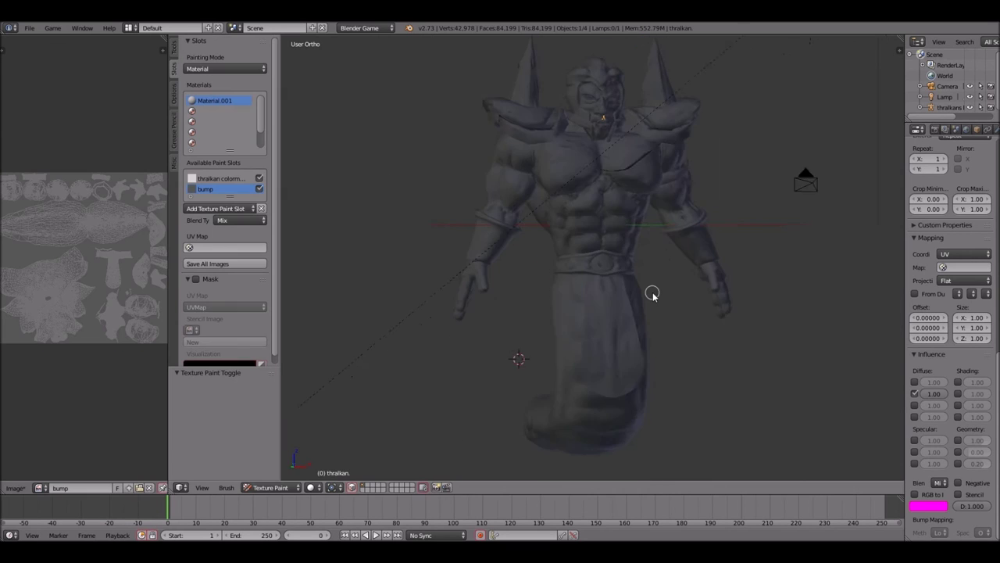
key(KP_6)
key(KP_6)
Step: Switch to Object Mode and move the camera in front of the chest to the second layer
click(269, 487)
click(269, 474)
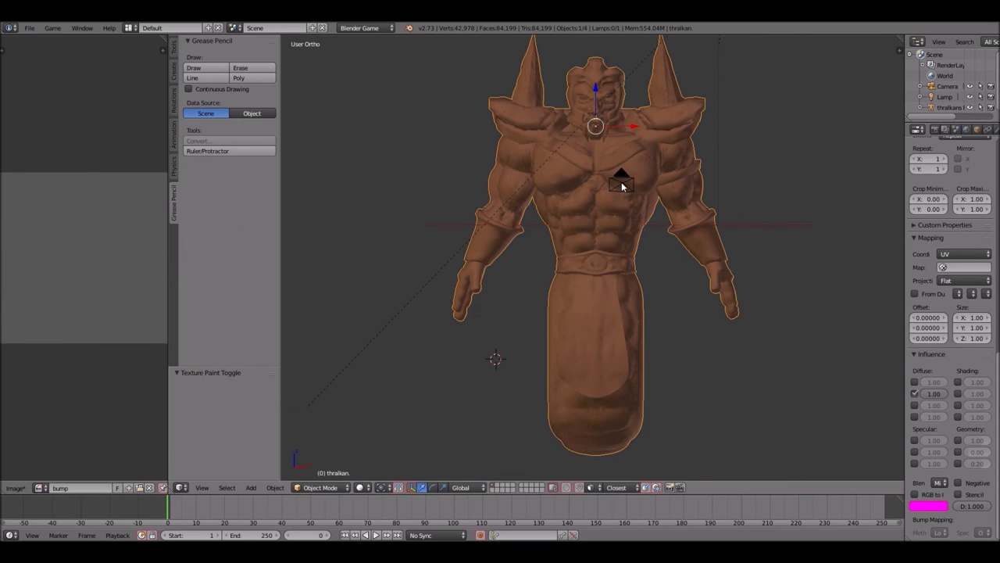
right_click(623, 186)
right_click(623, 186)
right_click(623, 186)
key(m)
click(711, 206)
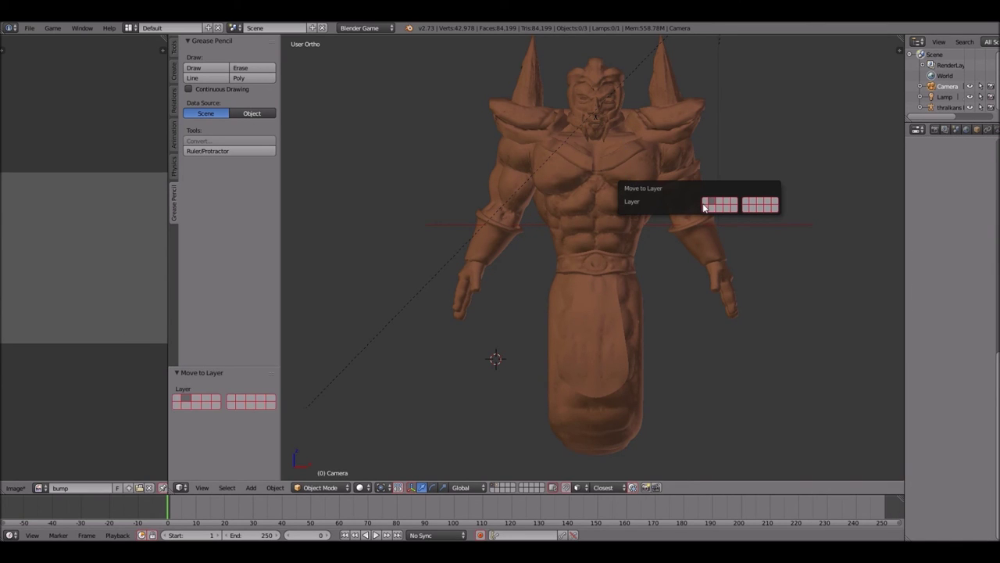
Step: Select the character mesh and return it to Texture Paint mode
right_click(569, 291)
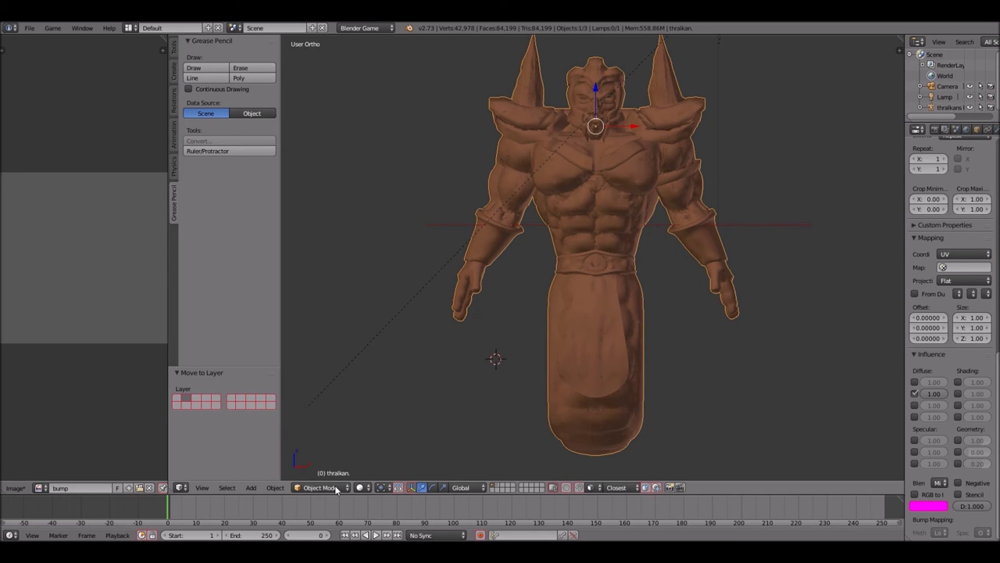
click(320, 487)
click(338, 417)
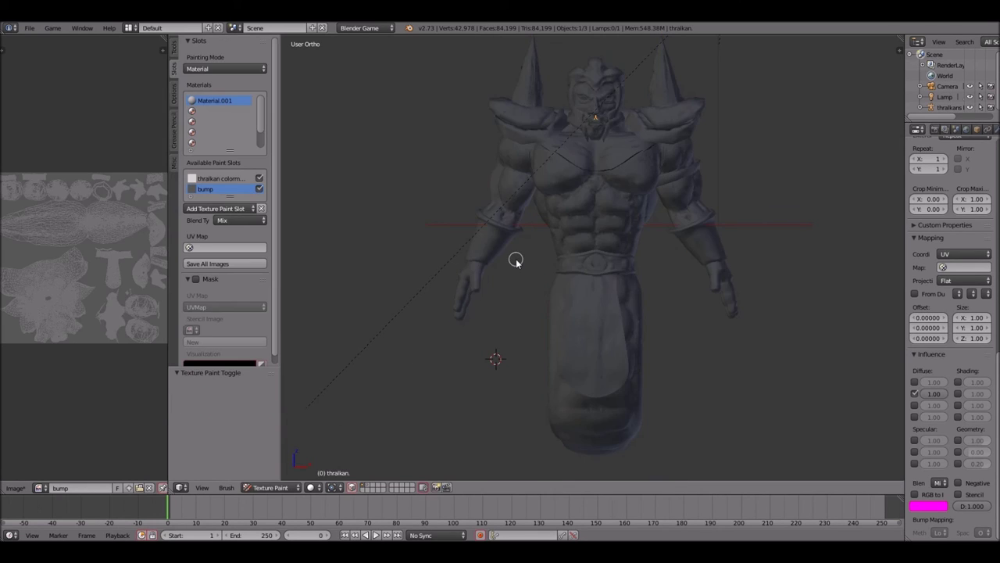
scroll(516, 261, down, 3)
scroll(515, 261, up, 4)
shift+scroll(516, 261, up, 2)
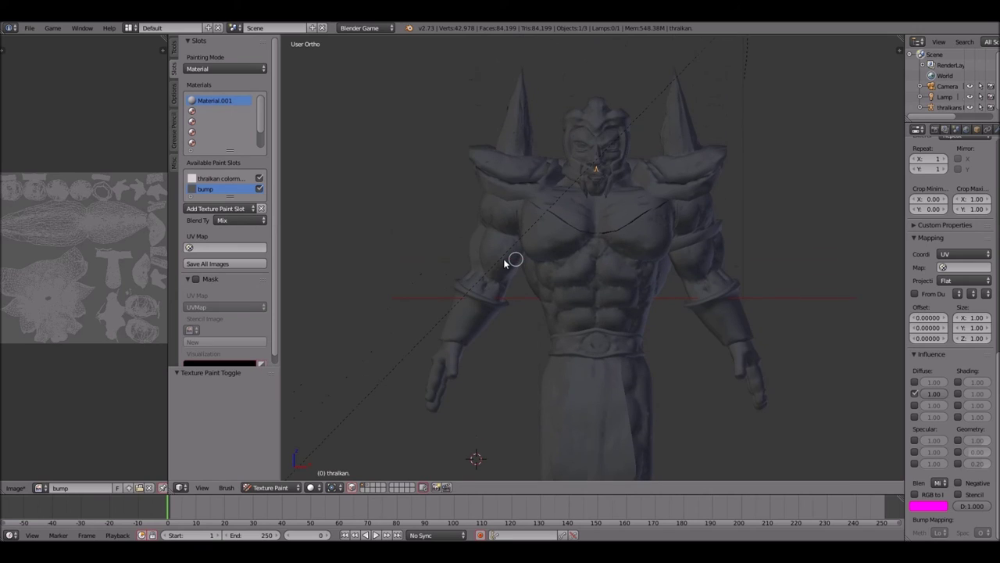
click(247, 219)
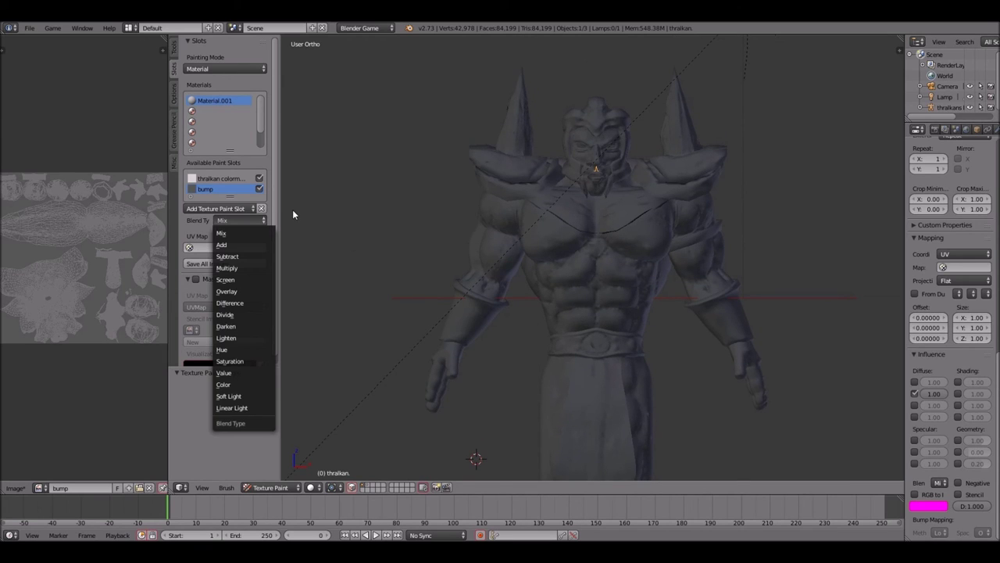
click(294, 211)
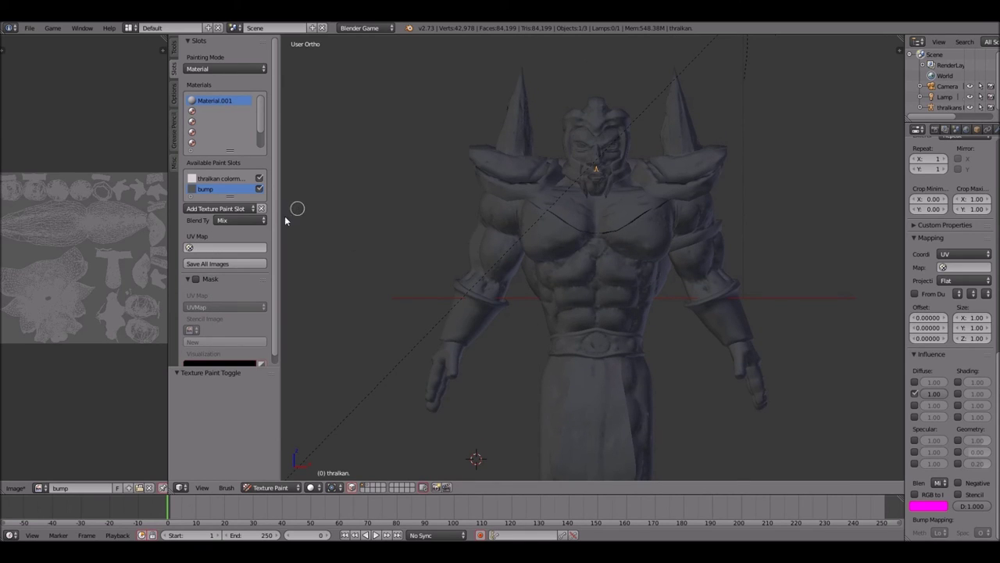
click(248, 220)
Step: Bring up the paint brush settings and examine the character's head, shoulders and chest from the front and above
click(173, 47)
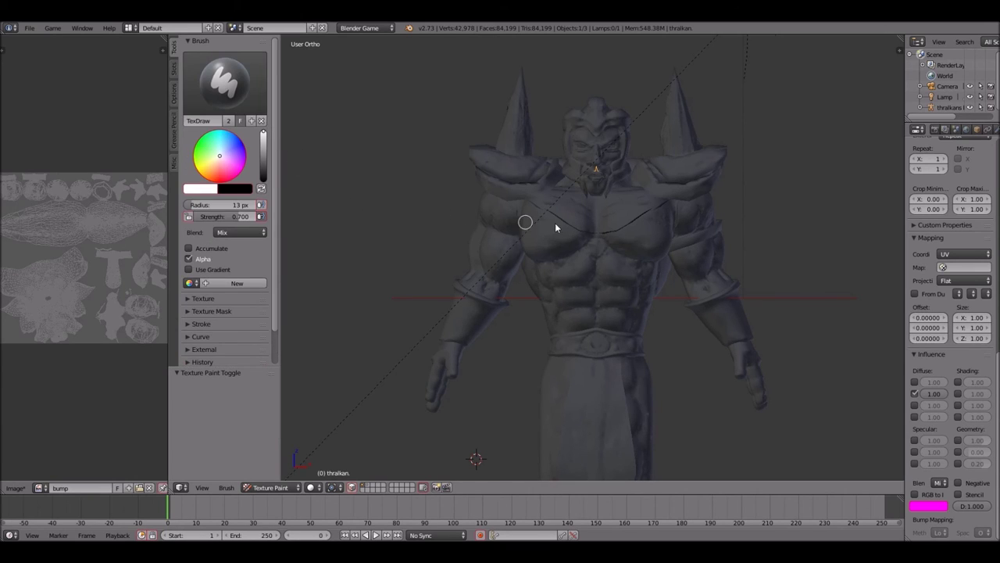
scroll(647, 290, up, 5)
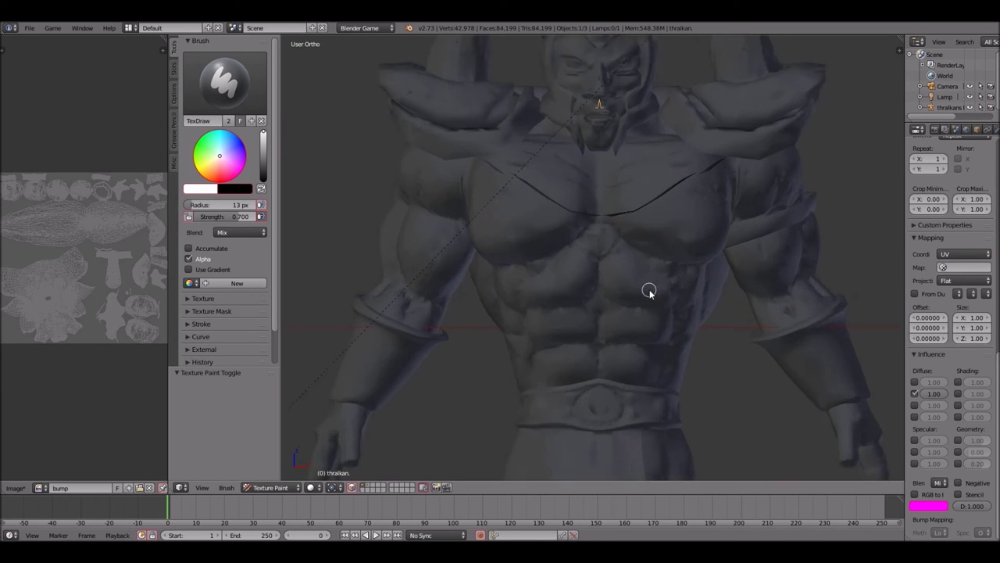
shift+scroll(649, 293, up, 12)
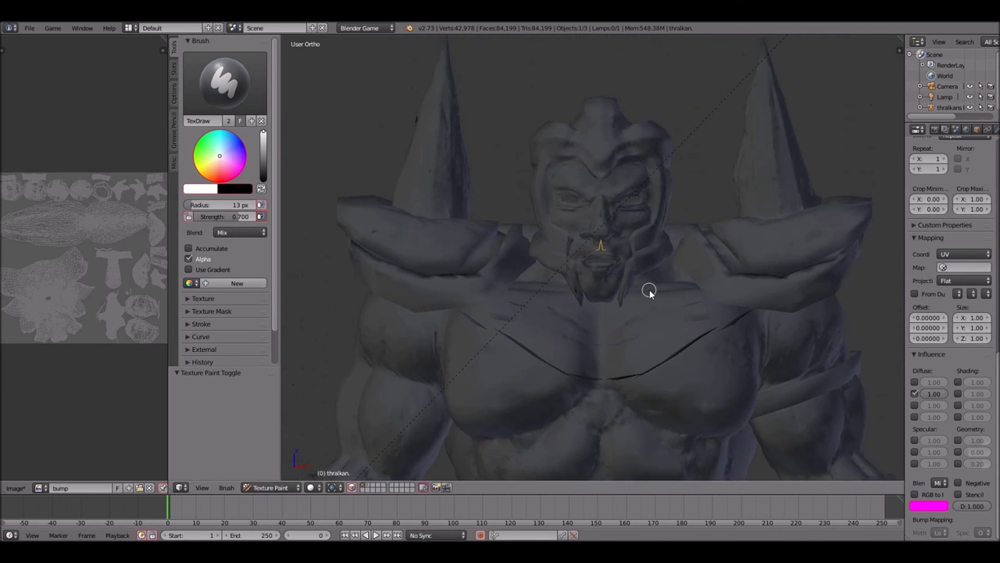
scroll(650, 292, up, 10)
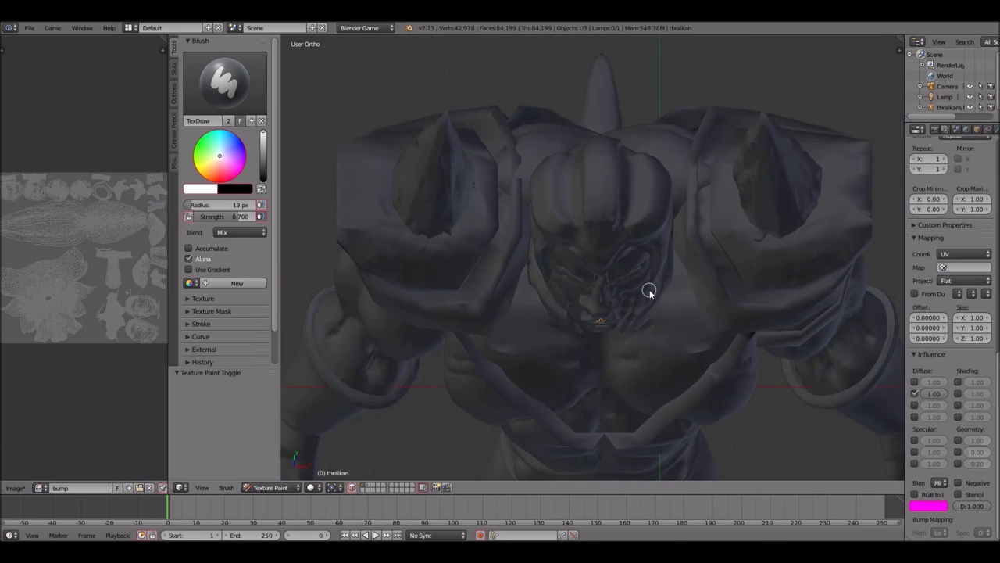
key(KP_2)
key(KP_2)
key(KP_2)
scroll(244, 315, down, 2)
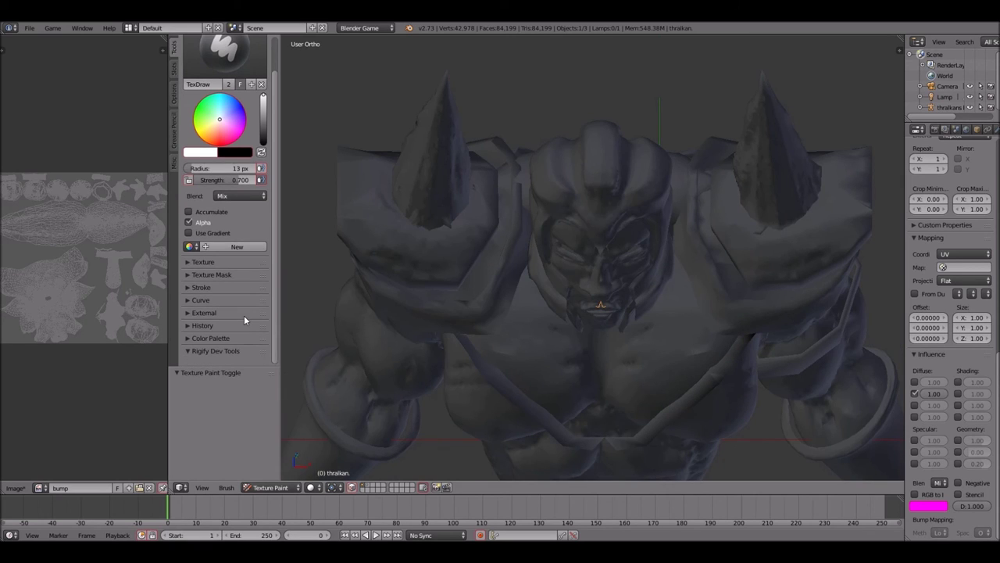
click(185, 300)
click(185, 300)
click(202, 287)
scroll(207, 302, down, 4)
click(189, 182)
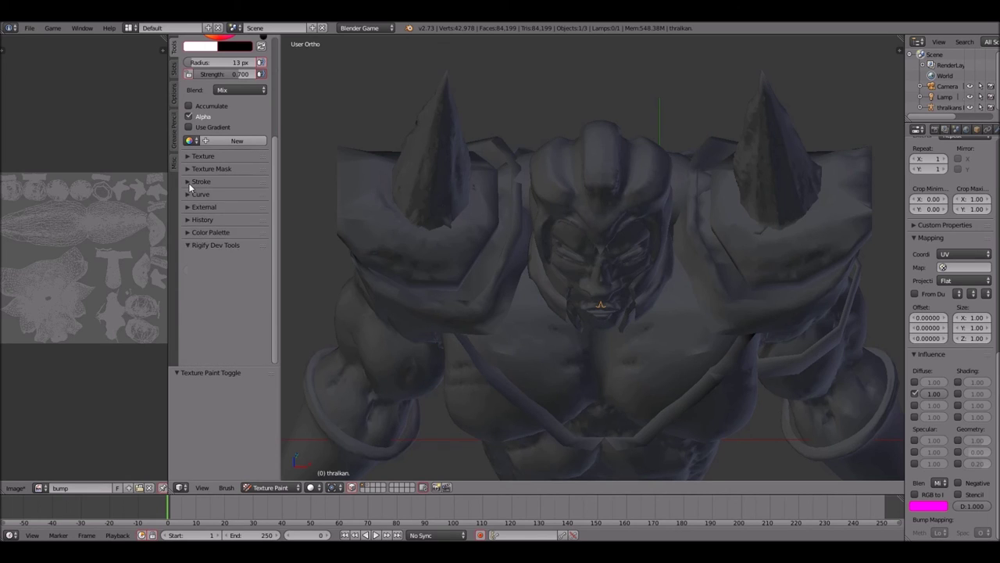
click(188, 182)
click(187, 169)
click(188, 169)
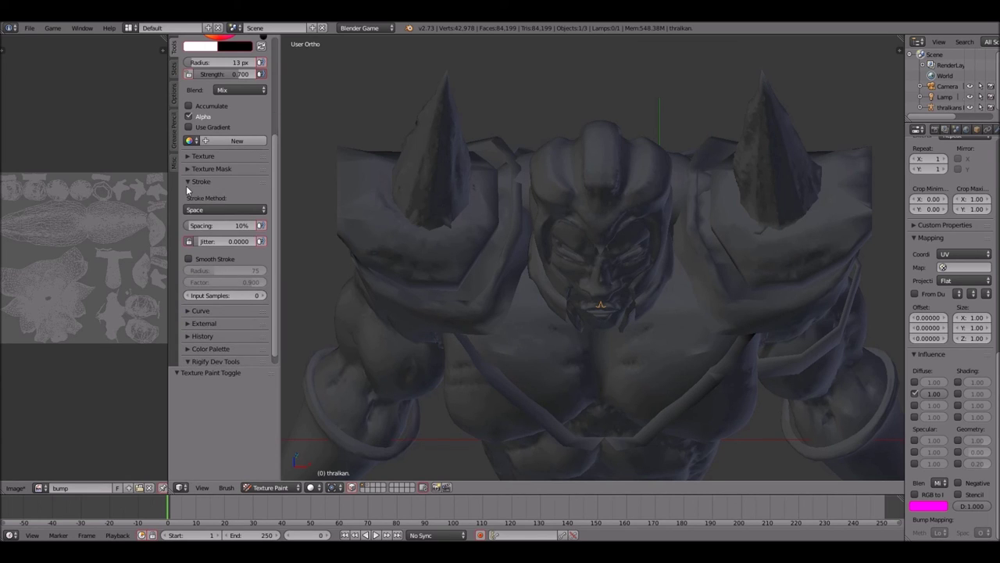
click(188, 181)
click(188, 220)
click(188, 221)
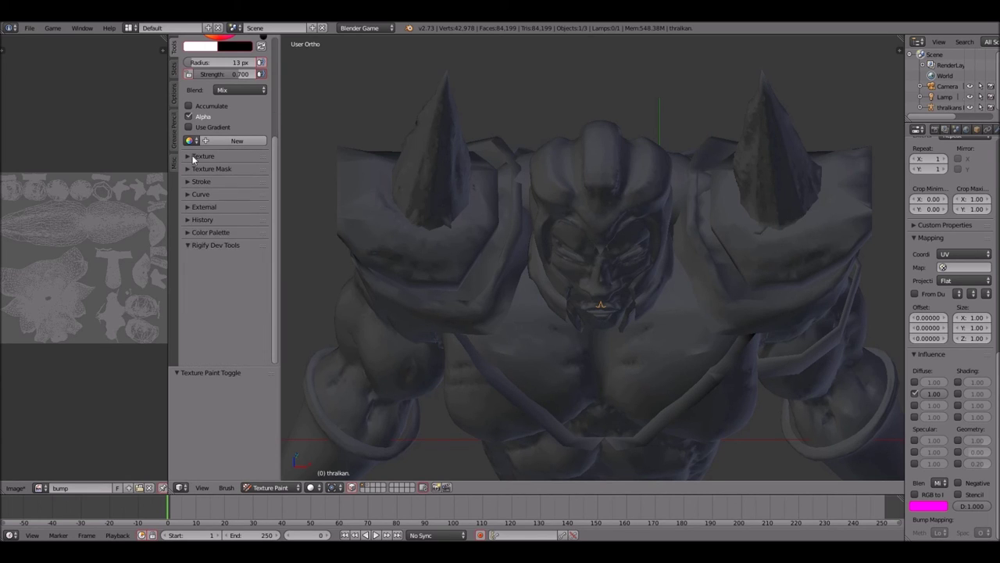
Step: Assign the wood plank image Texture.003 as the brush texture
click(188, 156)
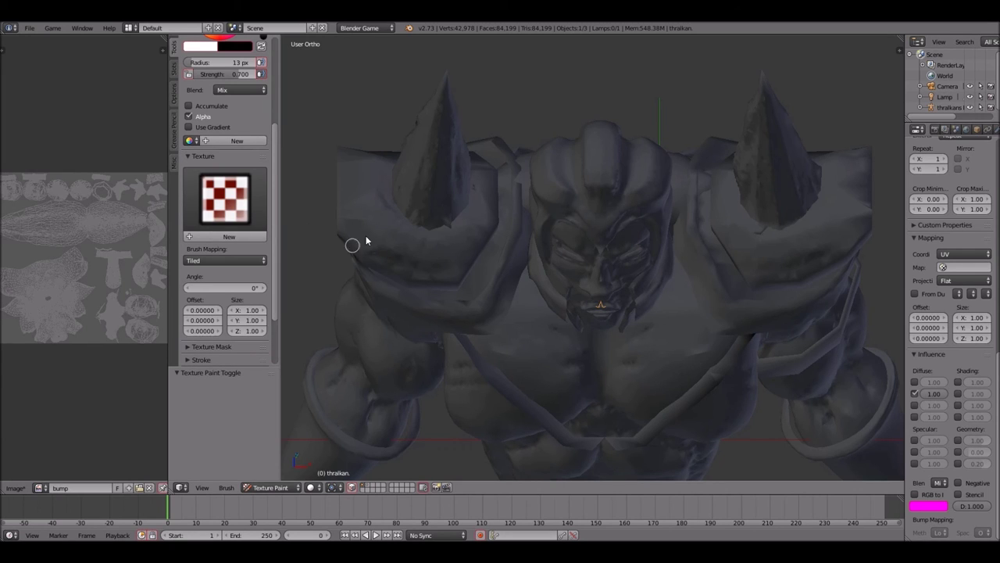
key(KP_1)
key(KP_8)
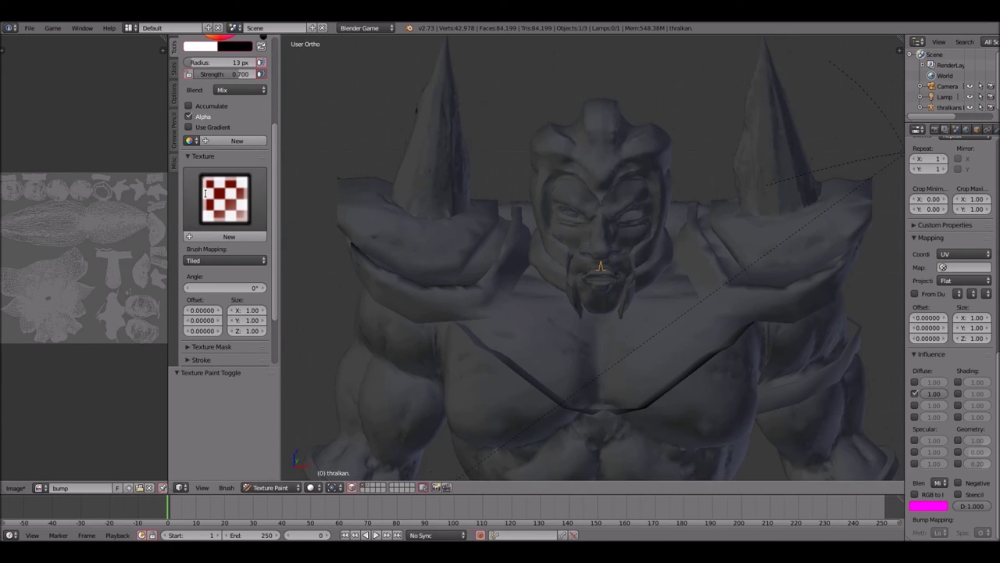
click(238, 204)
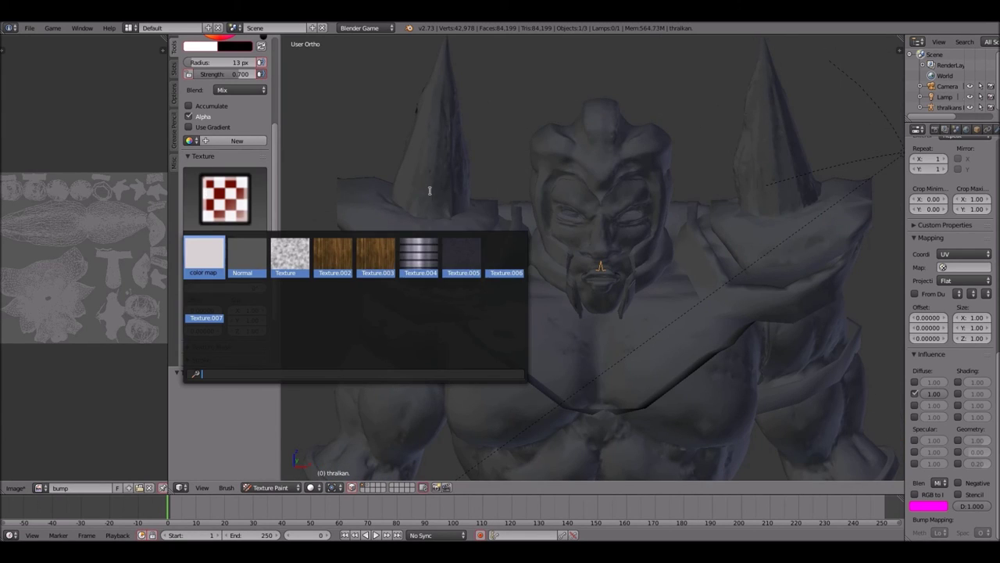
click(381, 264)
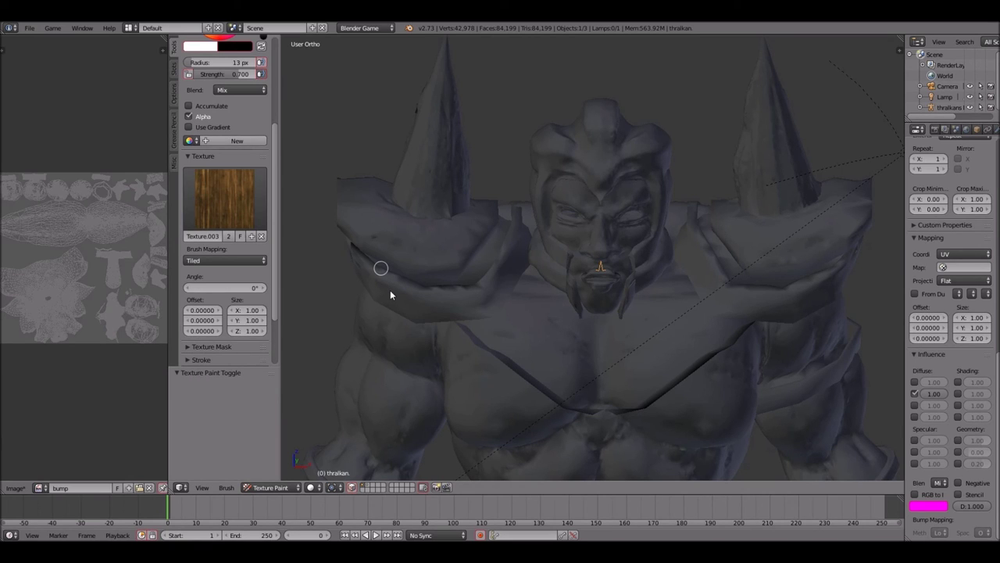
Step: Enable face selection masking and select only the linked upper faces of both shoulder pads for painting
click(352, 487)
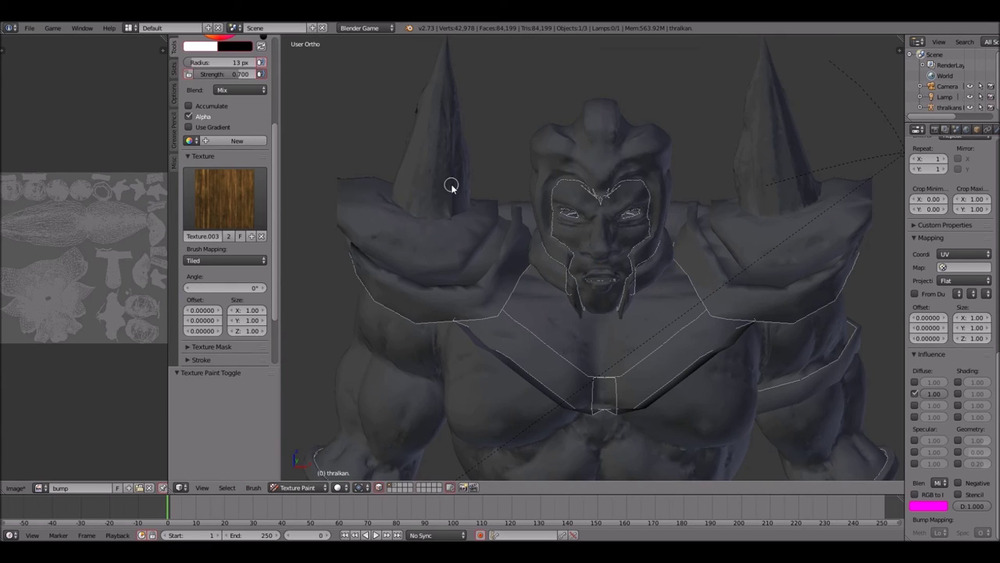
key(a)
key(l)
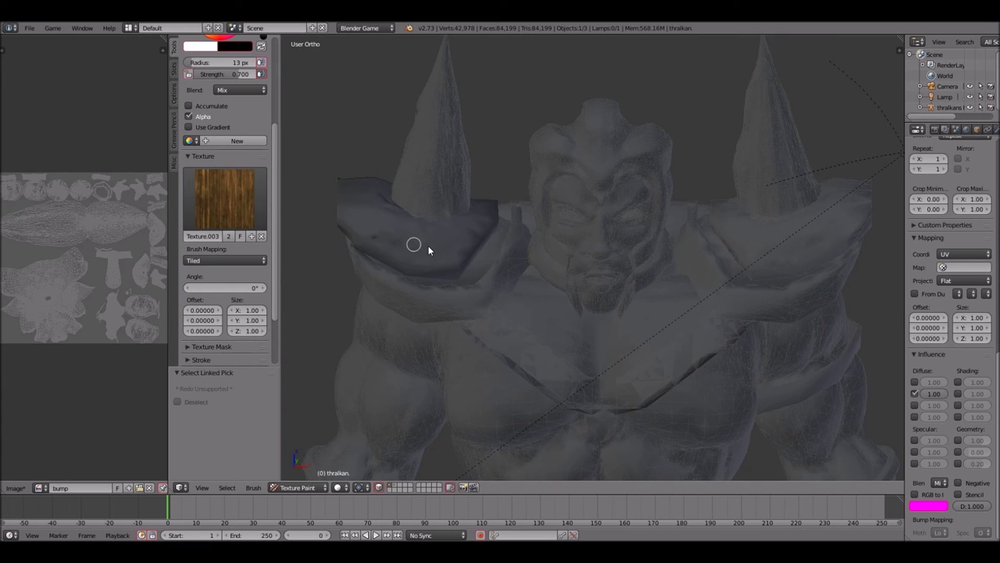
key(l)
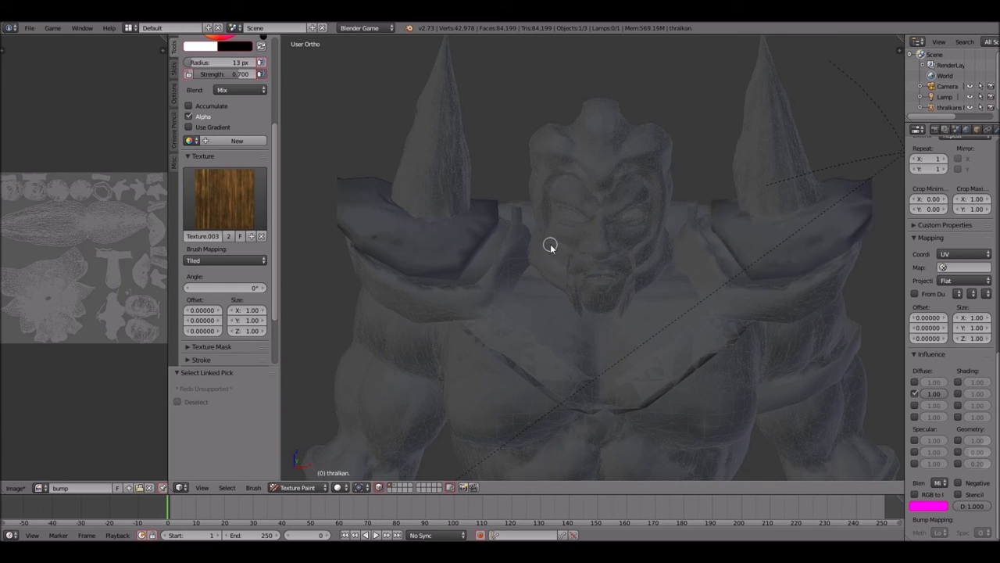
Step: Set the brush mapping to Stencil and dab the wood texture onto the character's right shoulder pad in top view
key(KP_7)
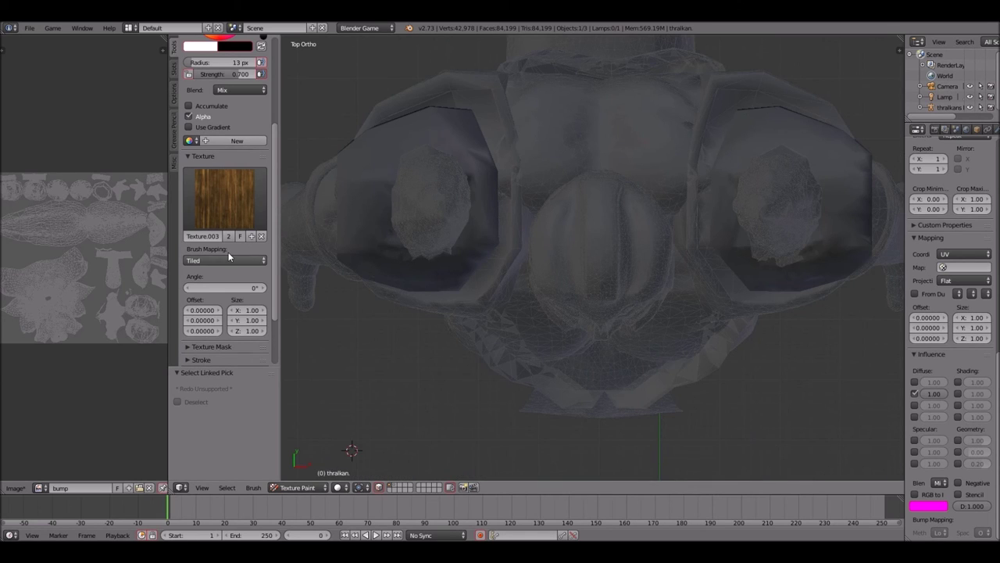
click(227, 260)
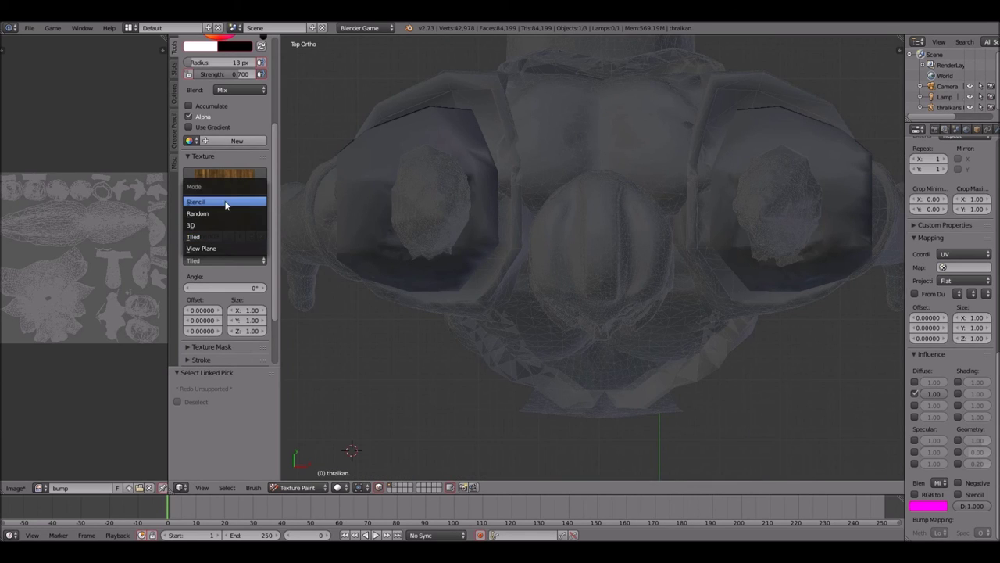
click(196, 202)
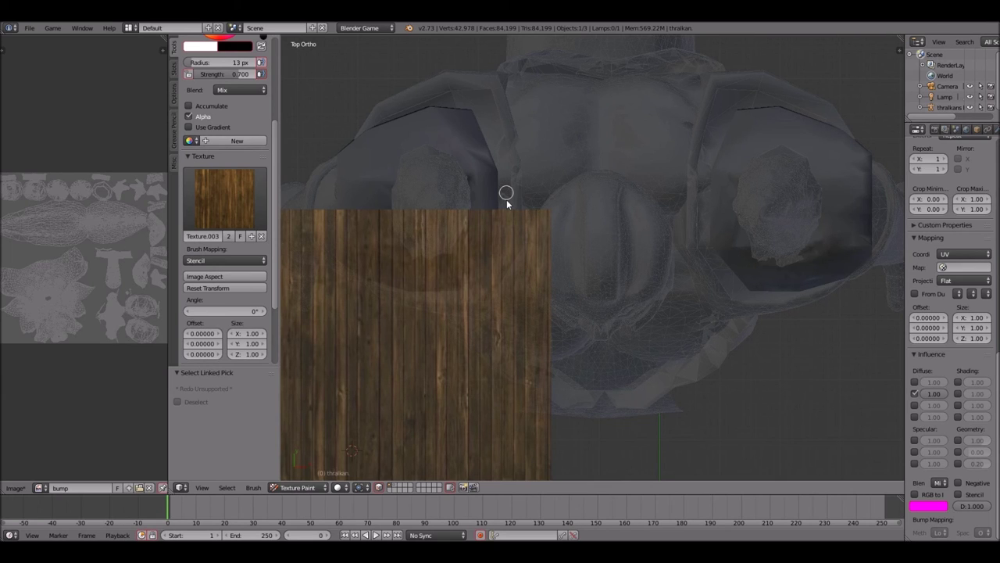
scroll(494, 245, down, 8)
scroll(494, 244, up, 6)
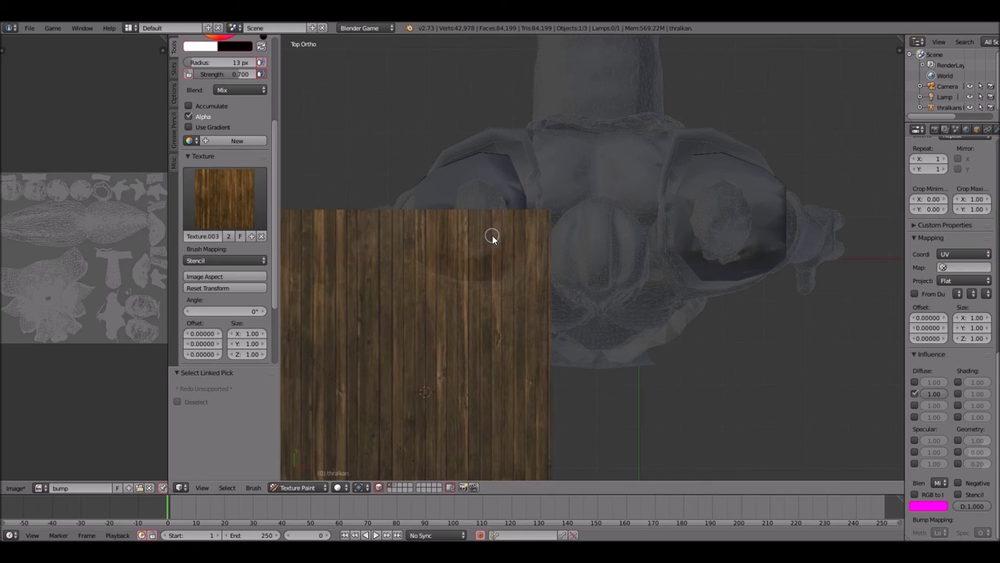
shift+scroll(492, 236, down, 1)
shift+scroll(492, 236, up, 7)
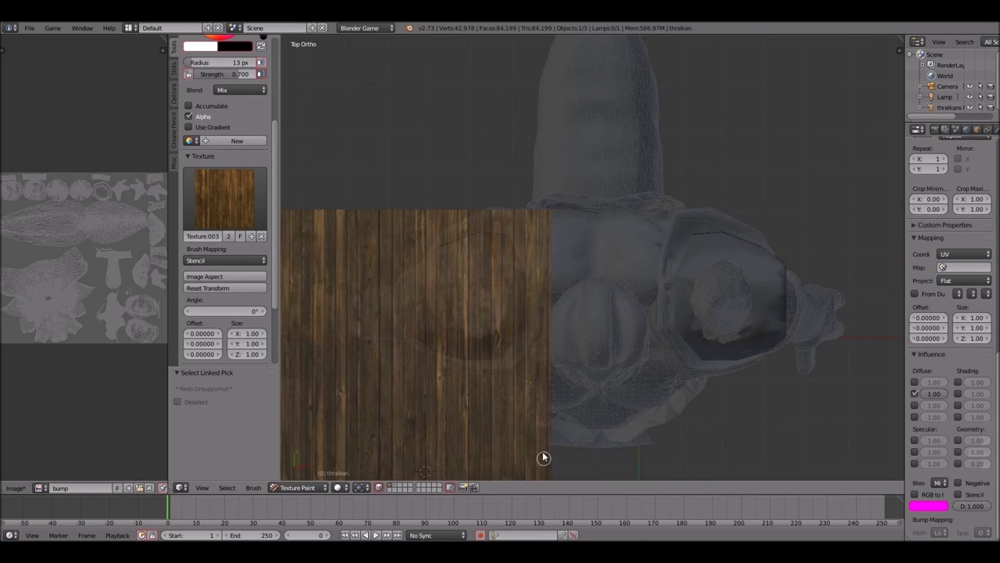
click(500, 311)
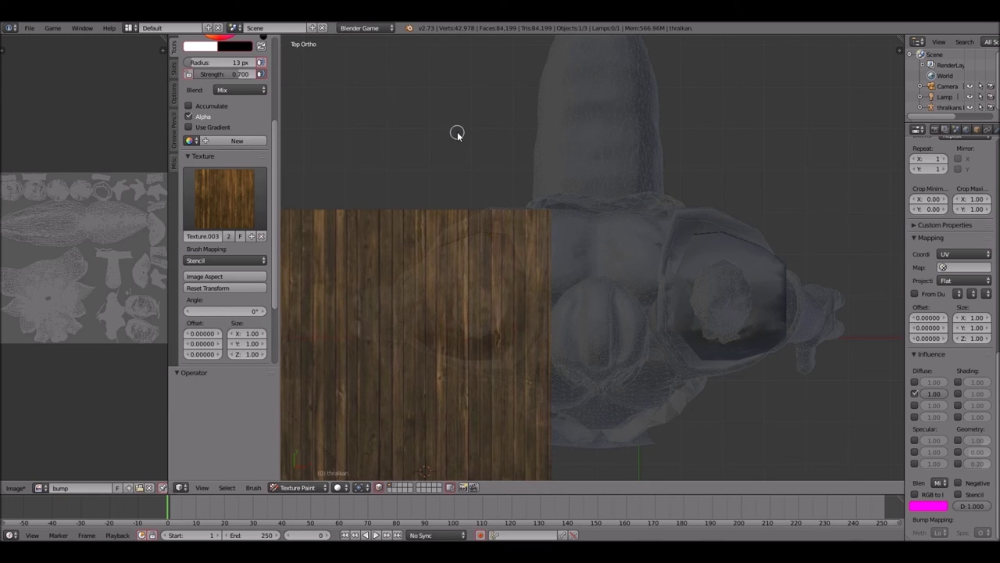
middle_drag(457, 133, 488, 446)
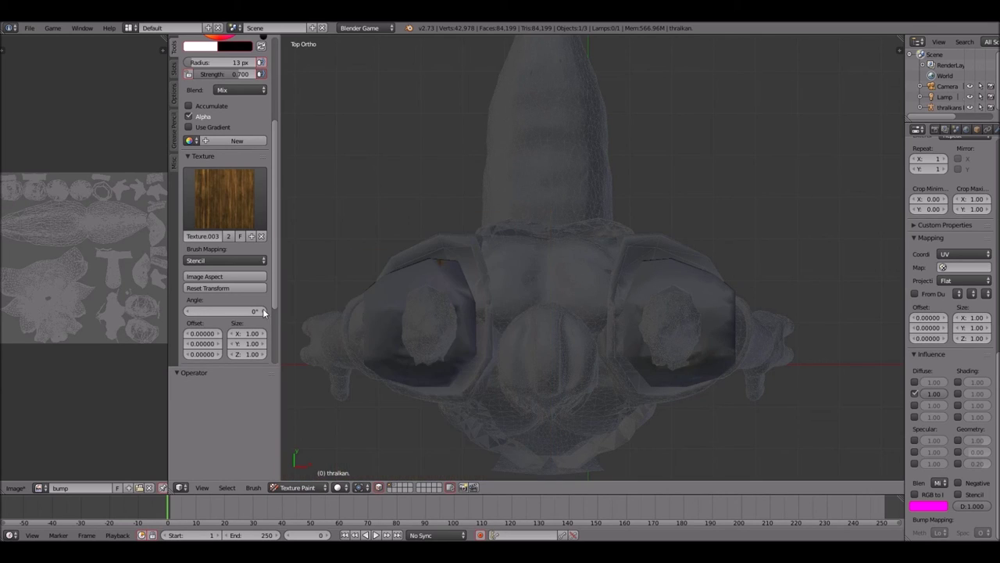
Step: Try stencil texture angles of 50°, 70°, 100° and 80°
click(263, 311)
text(5d)
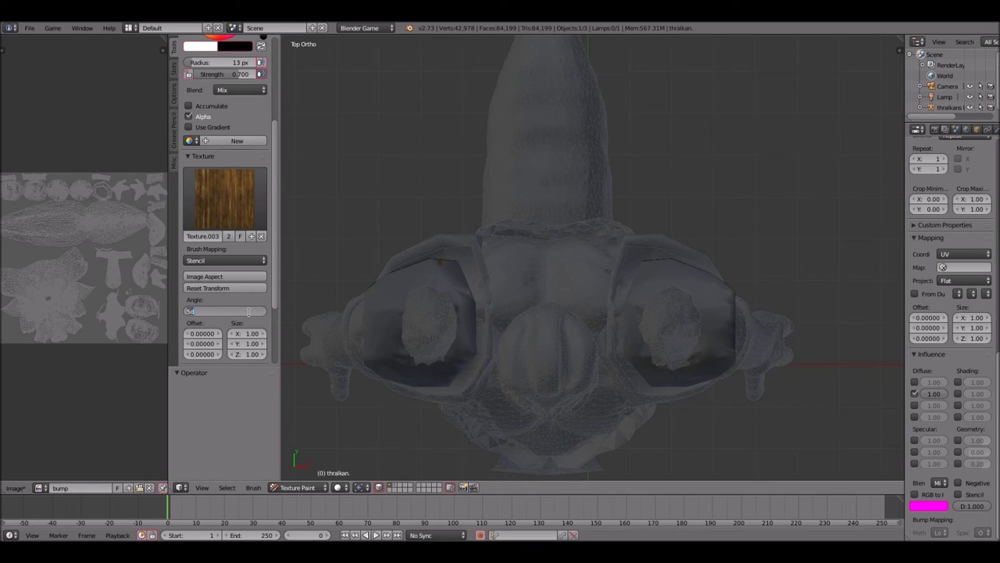
key(Return)
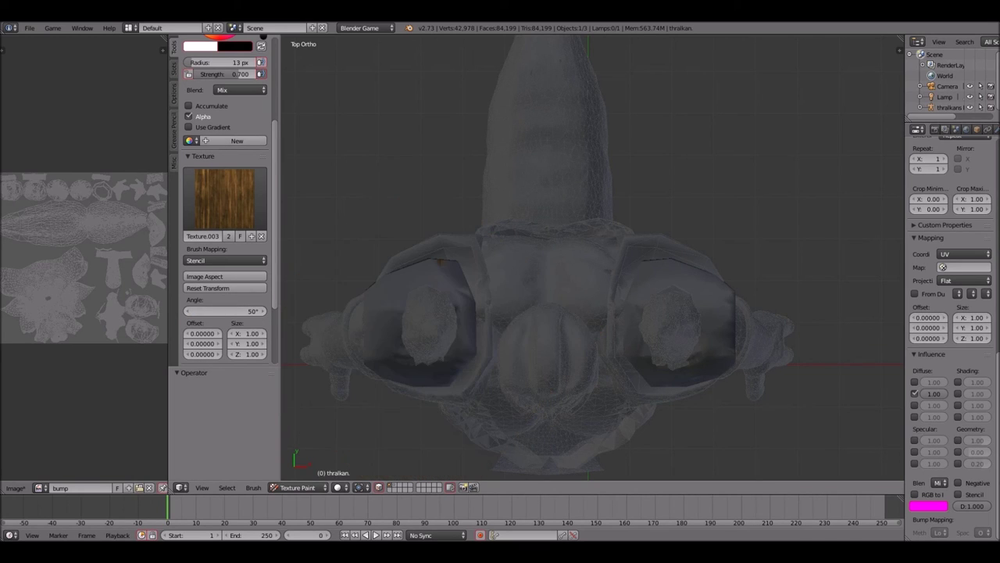
click(249, 311)
text(50d70)
key(Return)
click(242, 311)
click(243, 310)
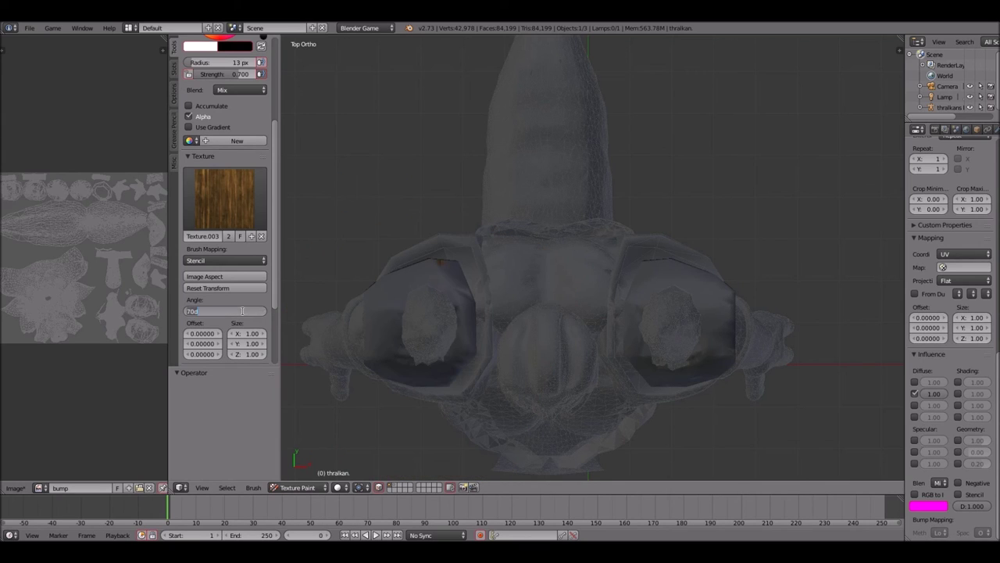
text(100)
key(Return)
click(246, 312)
text(100d80)
key(Return)
Step: Reduce the stencil texture angle to 70°
click(188, 311)
click(188, 311)
click(188, 312)
click(188, 312)
click(188, 312)
click(187, 312)
click(187, 311)
click(187, 312)
click(188, 312)
click(188, 311)
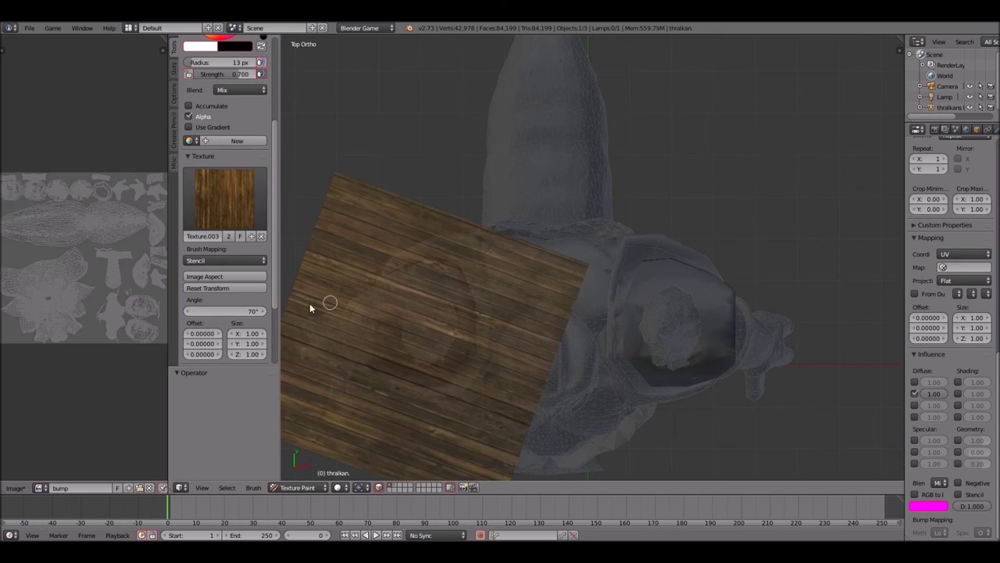
Step: Set the stencil texture angle to 90° so the wood planks run horizontally
click(264, 315)
click(264, 315)
click(264, 315)
click(263, 315)
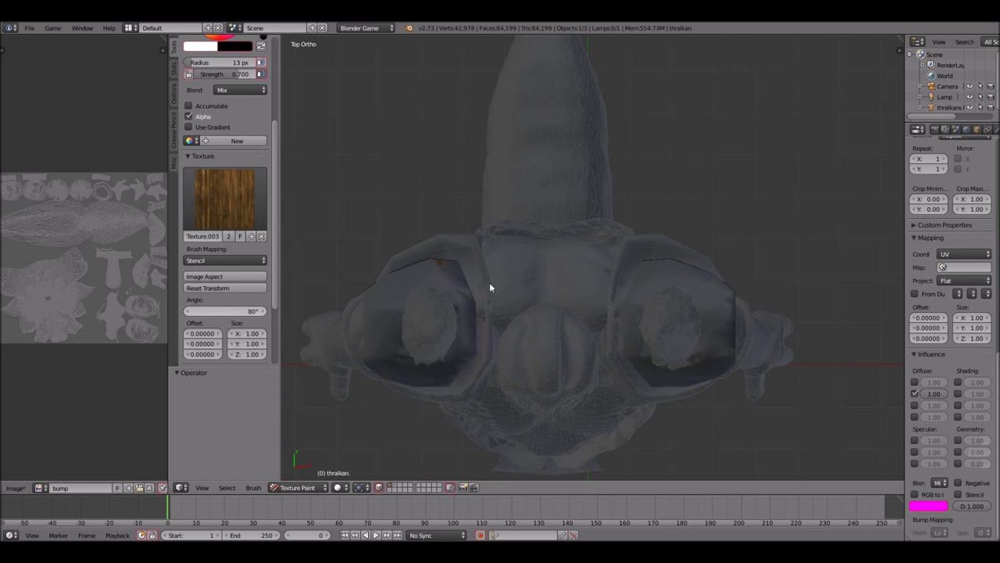
click(263, 314)
click(264, 313)
click(263, 313)
click(263, 314)
click(263, 314)
click(264, 313)
click(264, 313)
click(264, 314)
click(263, 314)
click(188, 311)
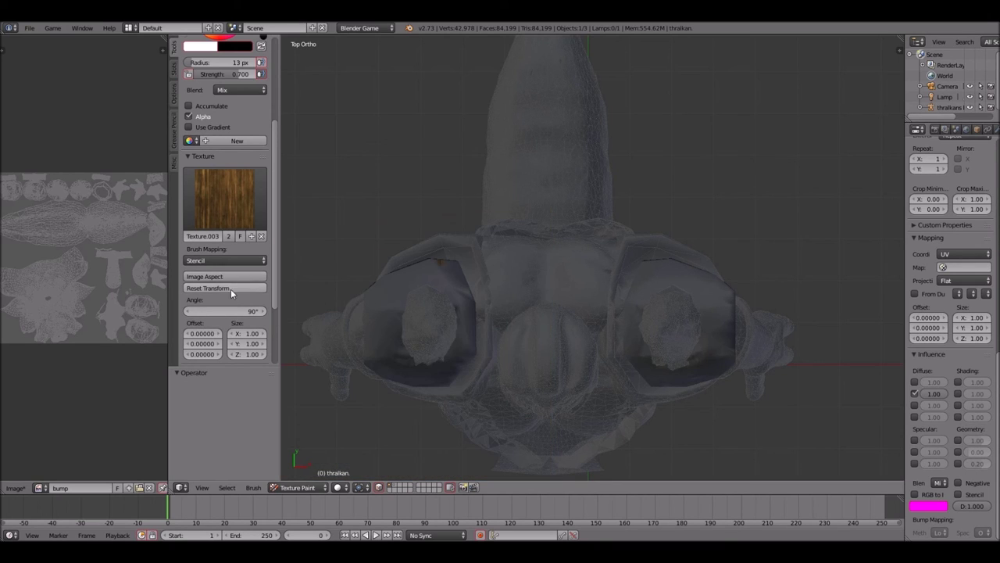
Step: Paint the wood stencil over the upper faces of the character's right shoulder pad with a 98 px brush at 0.847 strength
scroll(230, 288, down, 3)
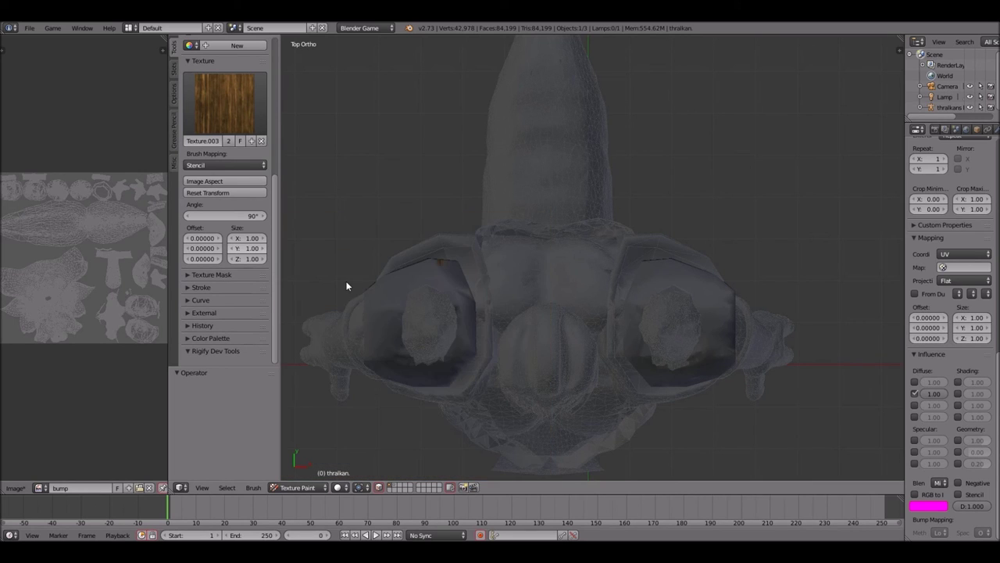
scroll(232, 188, up, 5)
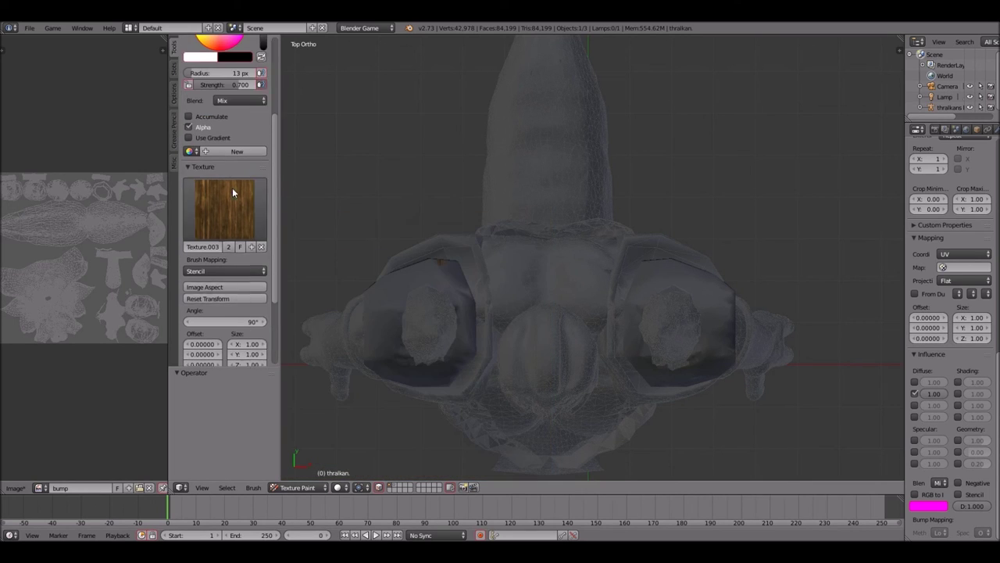
mouse_move(238, 169)
mouse_down()
mouse_move(225, 158)
mouse_move(275, 163)
mouse_up()
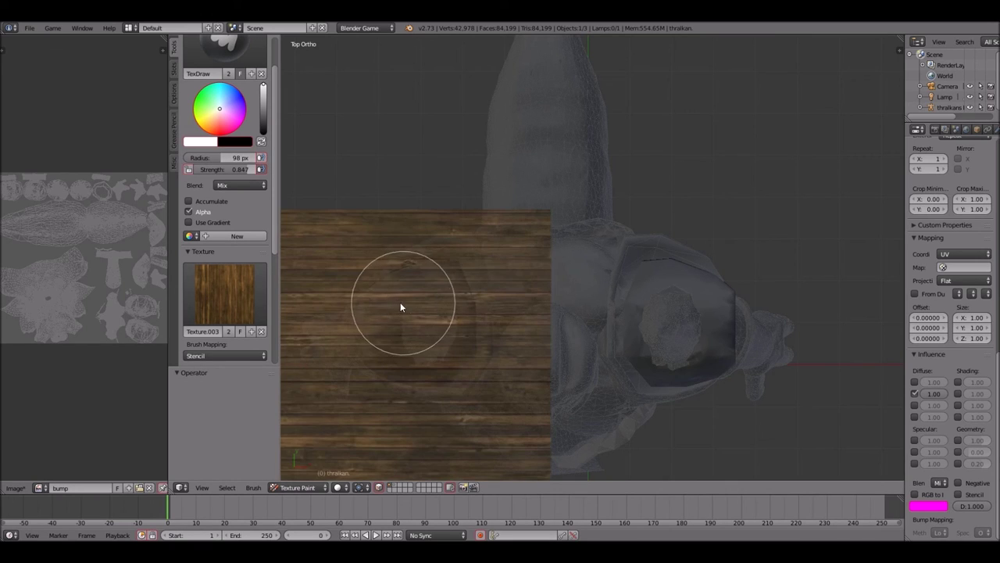
mouse_move(400, 307)
mouse_down()
mouse_move(485, 295)
mouse_move(354, 301)
mouse_move(540, 349)
mouse_move(330, 362)
mouse_move(356, 311)
mouse_move(402, 347)
mouse_move(526, 340)
mouse_up()
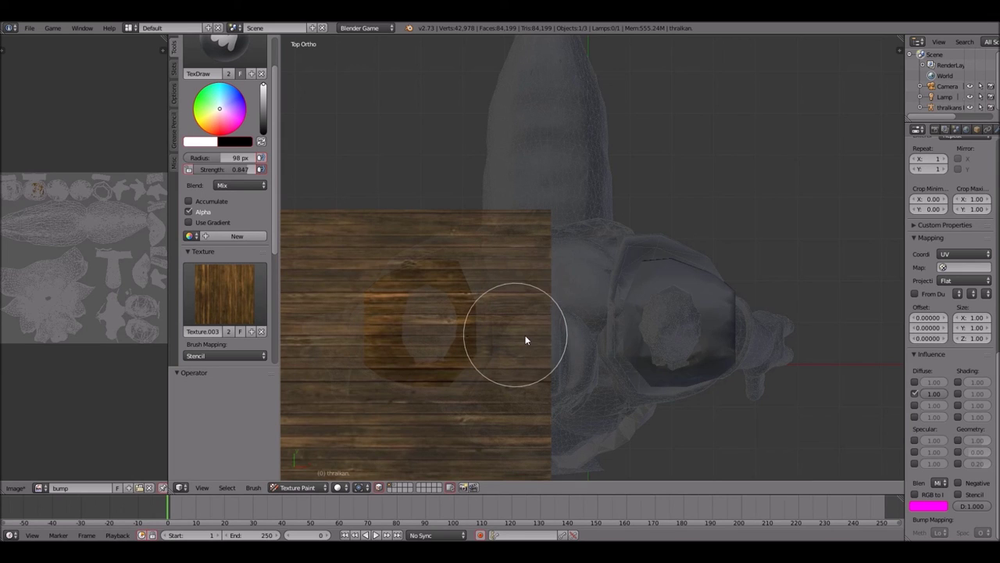
Step: Examine the wood-painted shoulder pad from above, from the front and at an angle
shift+scroll(609, 330, down, 10)
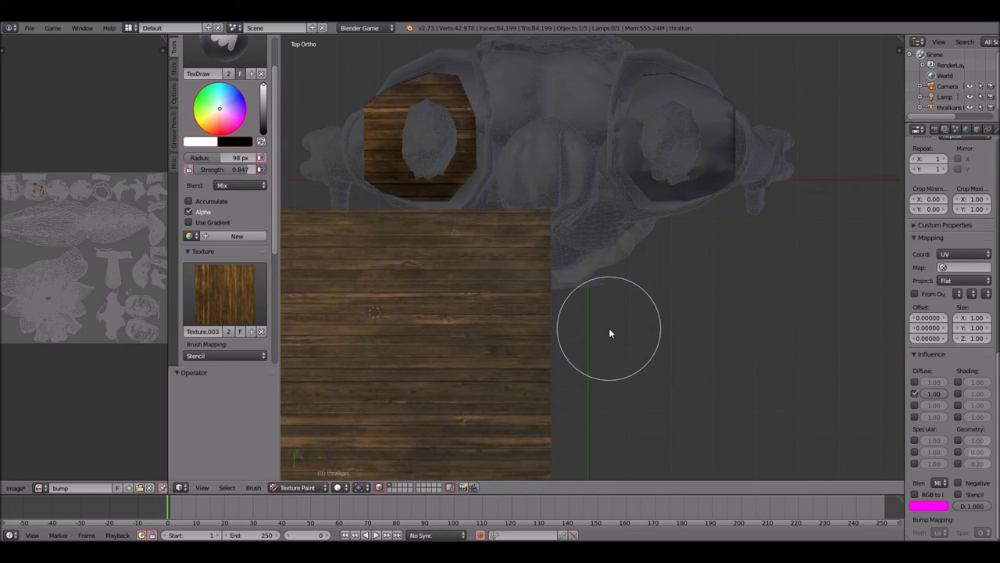
key(ctrl+KP_2)
key(KP_2)
key(KP_2)
key(KP_2)
key(KP_2)
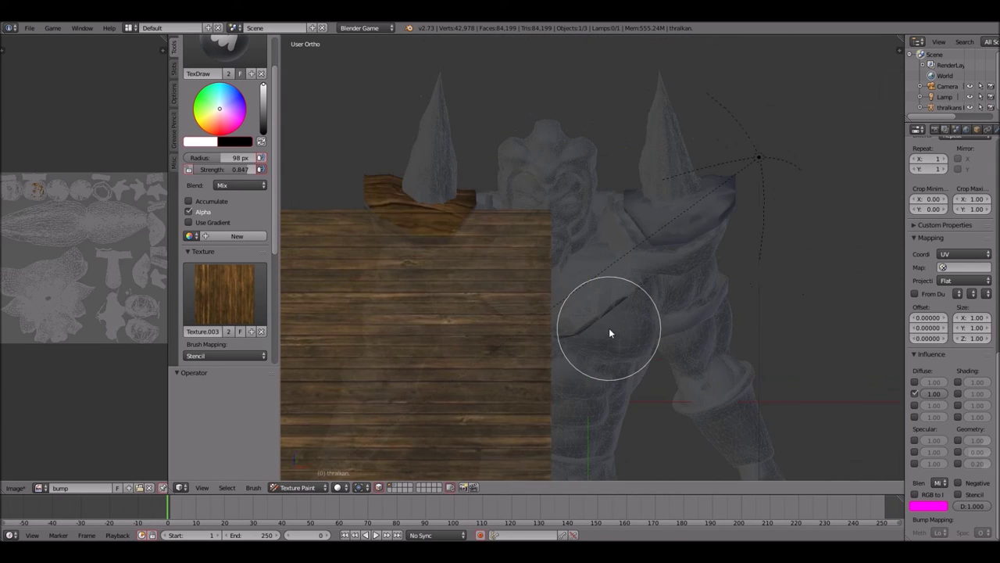
key(KP_2)
key(KP_2)
key(KP_2)
key(KP_2)
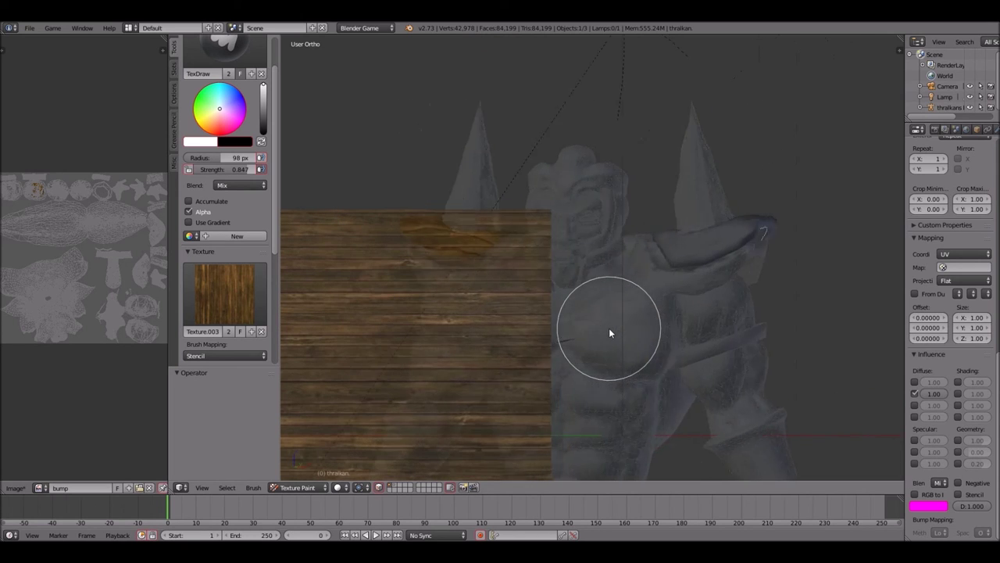
Step: Inspect the wood paint on the right shoulder pad from steep overhead angles, from behind, from the front and up close
key(KP_2)
key(KP_2)
key(KP_2)
key(KP_2)
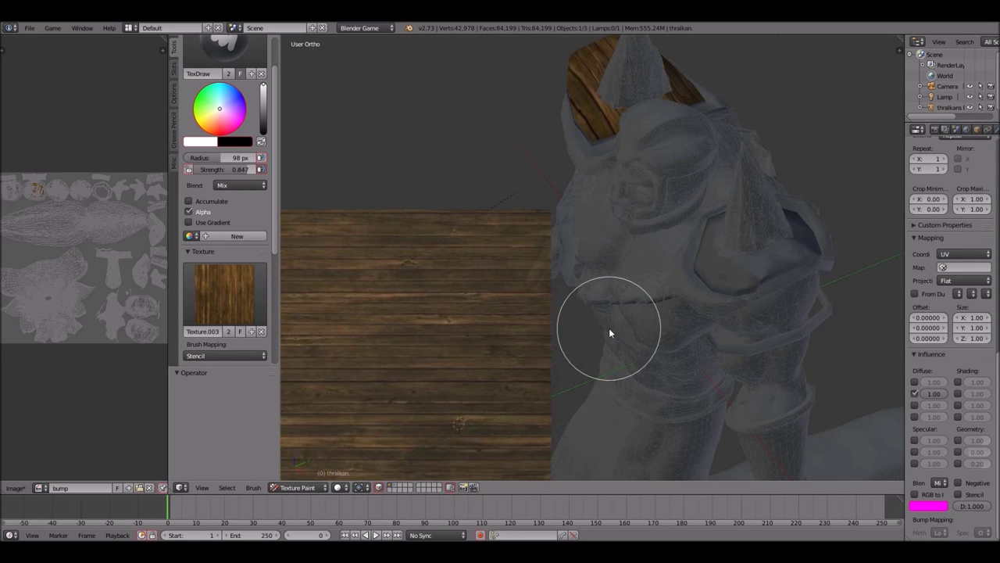
key(KP_2)
key(KP_2)
key(KP_2)
key(KP_2)
key(KP_2)
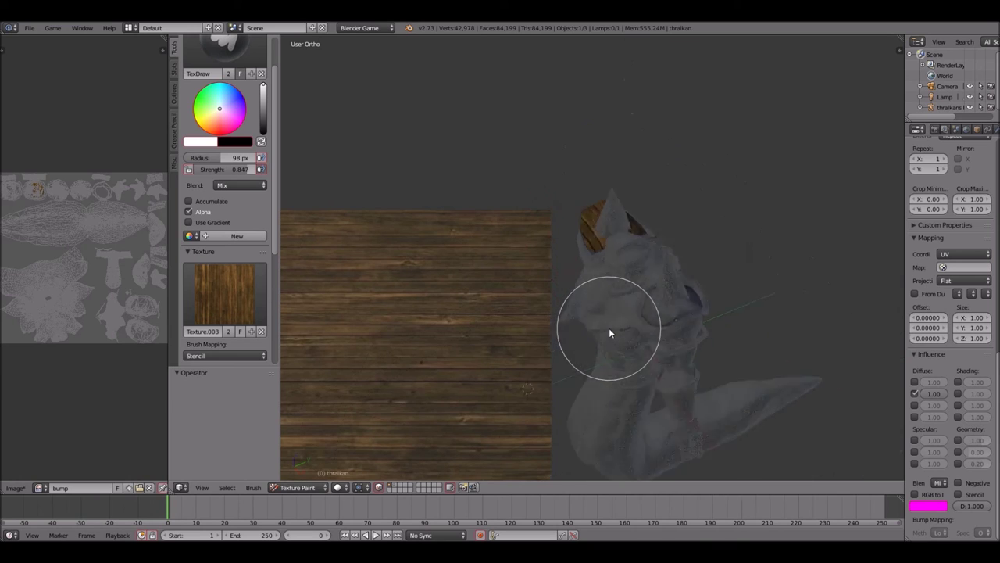
scroll(609, 327, up, 9)
scroll(608, 328, down, 6)
scroll(609, 328, up, 2)
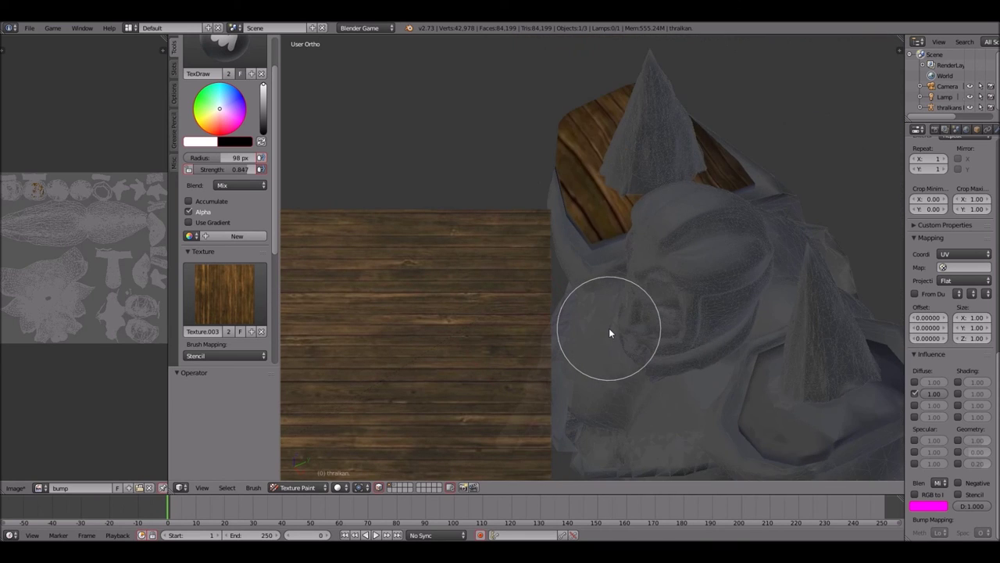
key(KP_2)
key(KP_2)
key(KP_2)
key(KP_2)
key(KP_2)
key(KP_2)
key(KP_2)
key(KP_2)
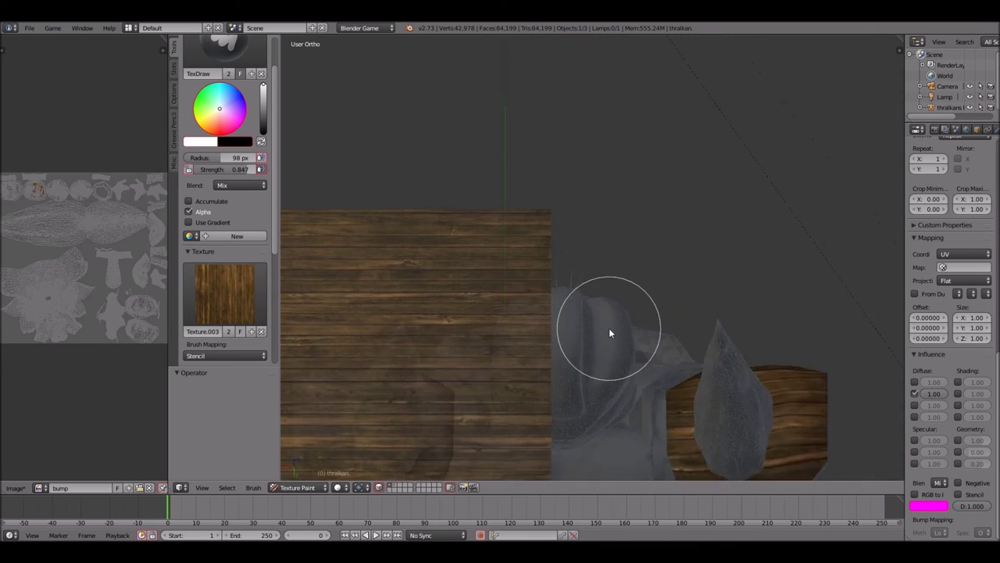
key(KP_2)
key(KP_2)
key(KP_2)
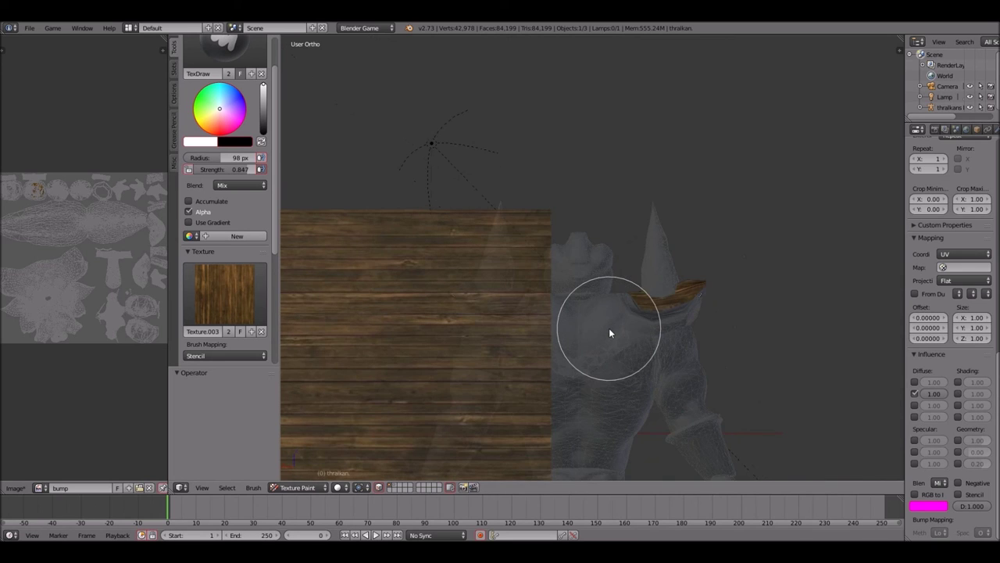
key(KP_7)
key(KP_2)
key(KP_2)
key(KP_2)
key(KP_2)
key(KP_2)
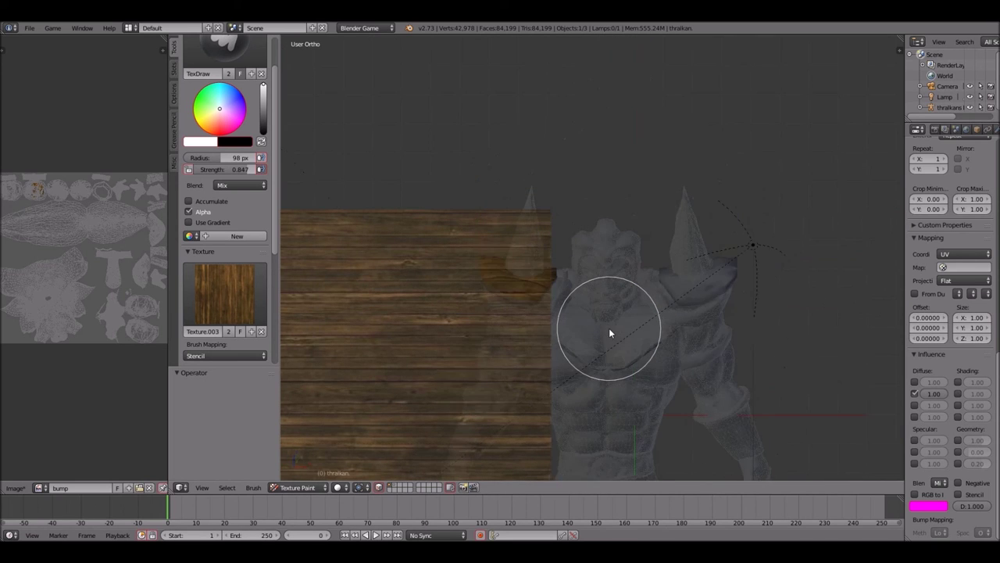
key(KP_4)
key(KP_4)
key(KP_4)
key(KP_4)
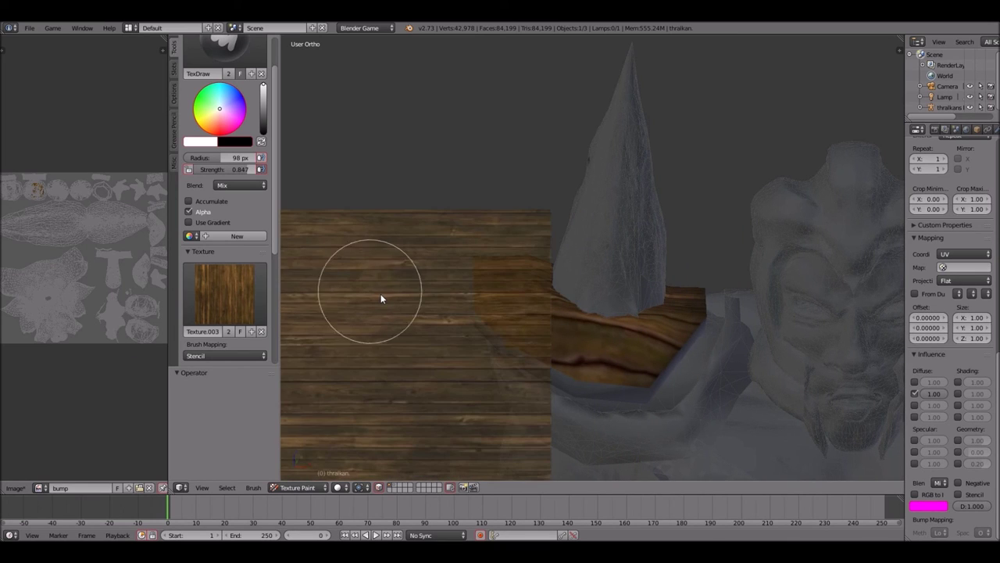
Step: Undo the wood painting on the character's right shoulder pad
key(ctrl+z)
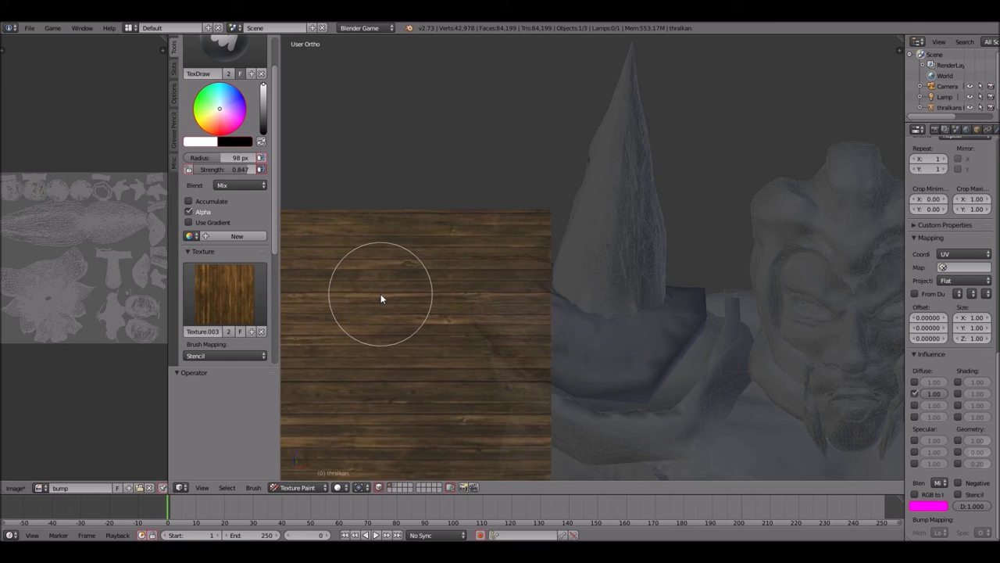
key(KP_7)
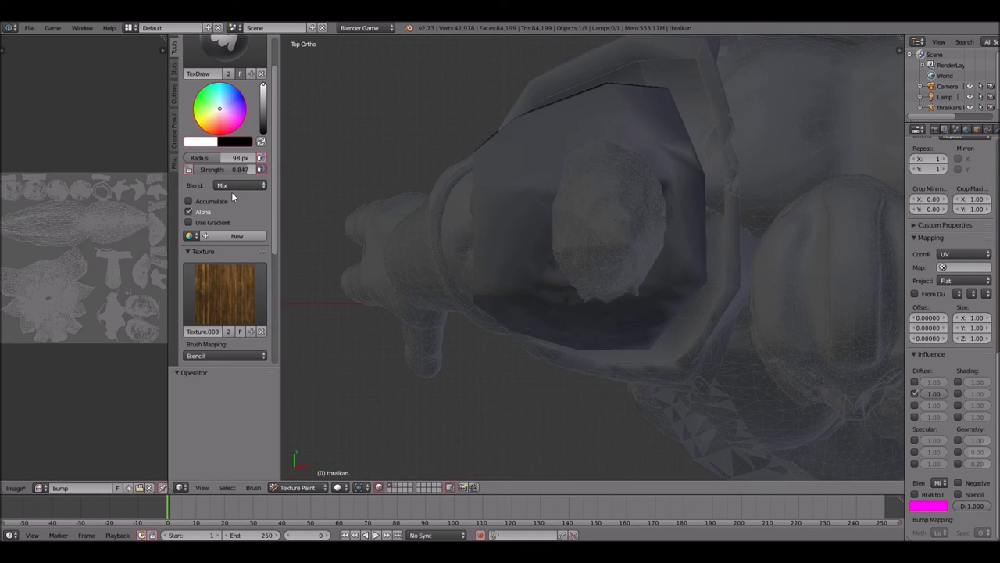
Step: Show the paint slots of Material.001 and open the blend type options of the bump slot
scroll(226, 246, down, 5)
scroll(226, 245, up, 5)
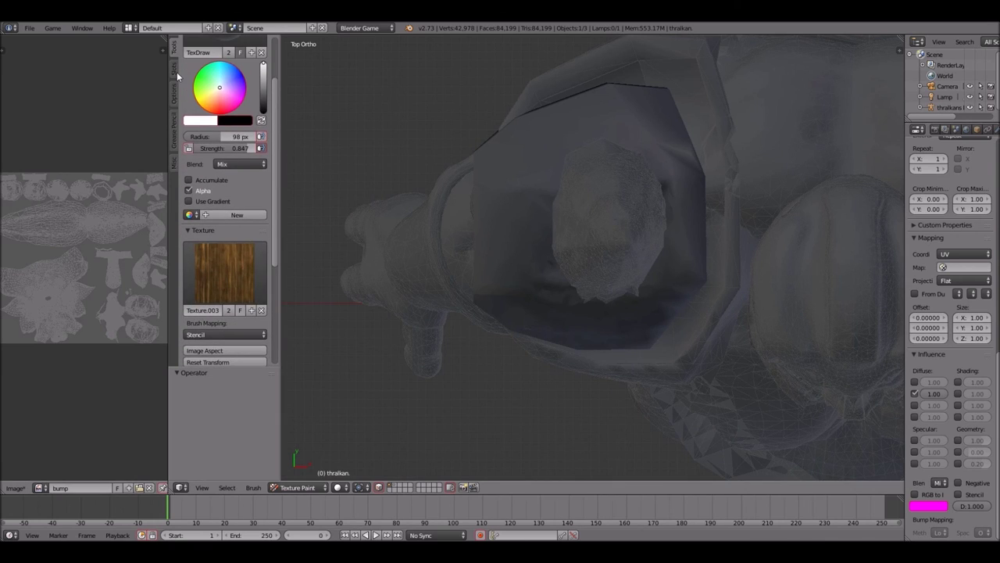
click(175, 70)
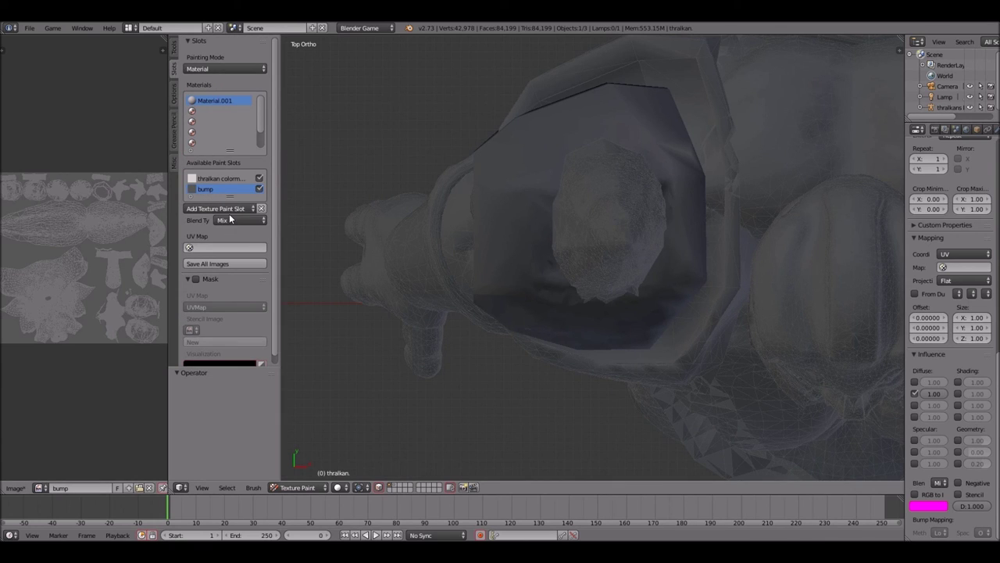
click(231, 222)
click(255, 72)
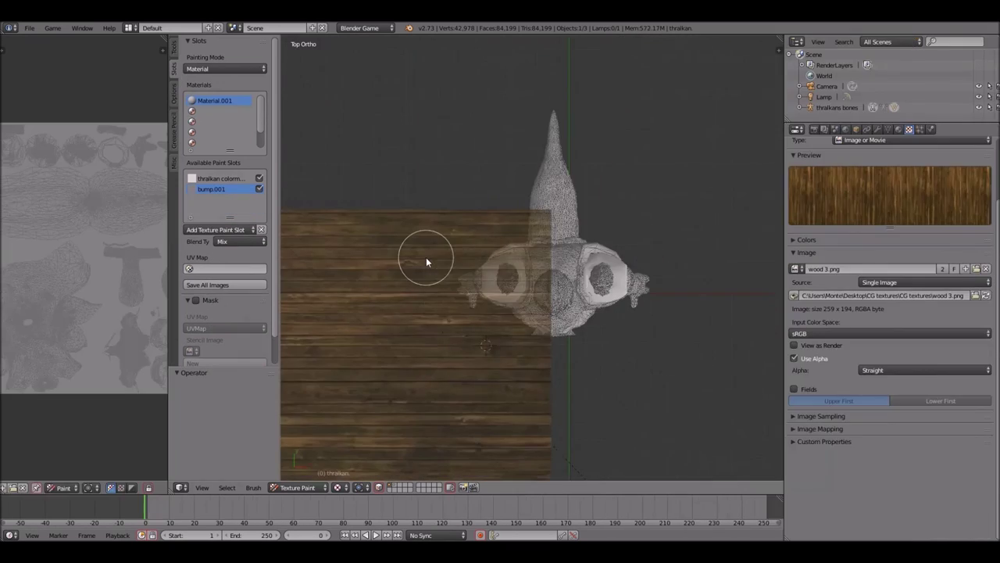
Step: Paint the wood stencil onto the bump.001 slot across the upper face of the character's right shoulder pad, including its front part
scroll(426, 257, up, 5)
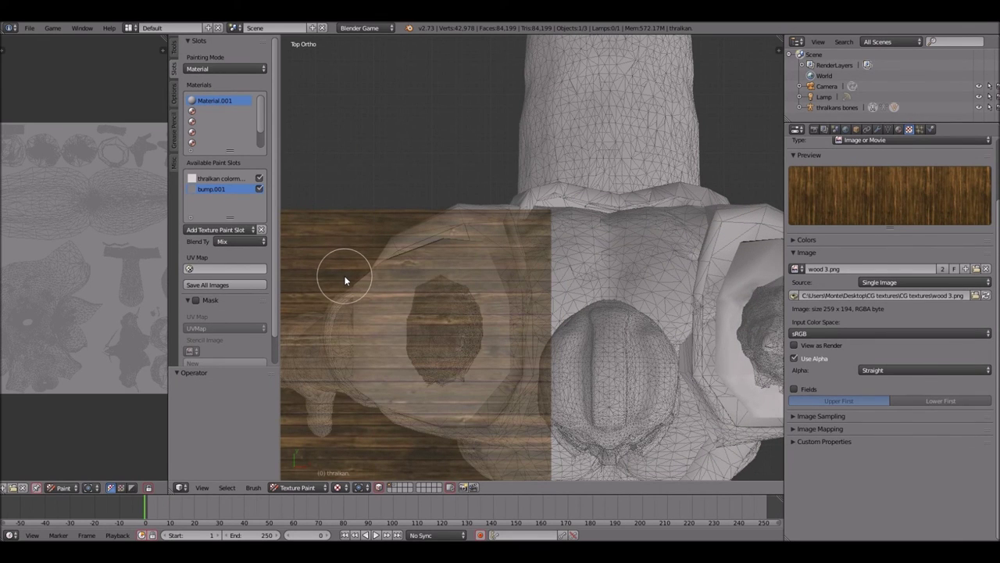
ctrl+scroll(344, 280, down, 2)
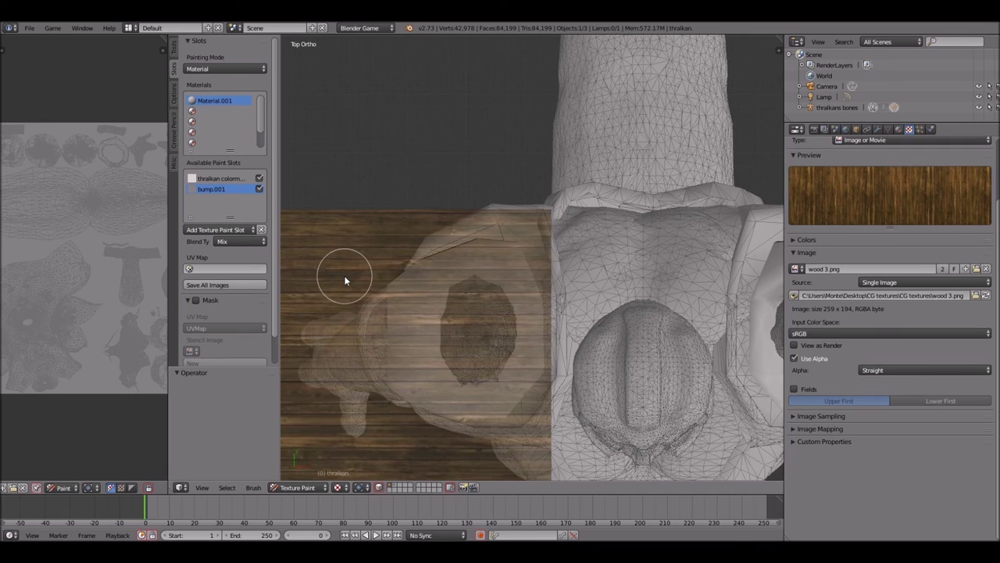
scroll(345, 280, down, 2)
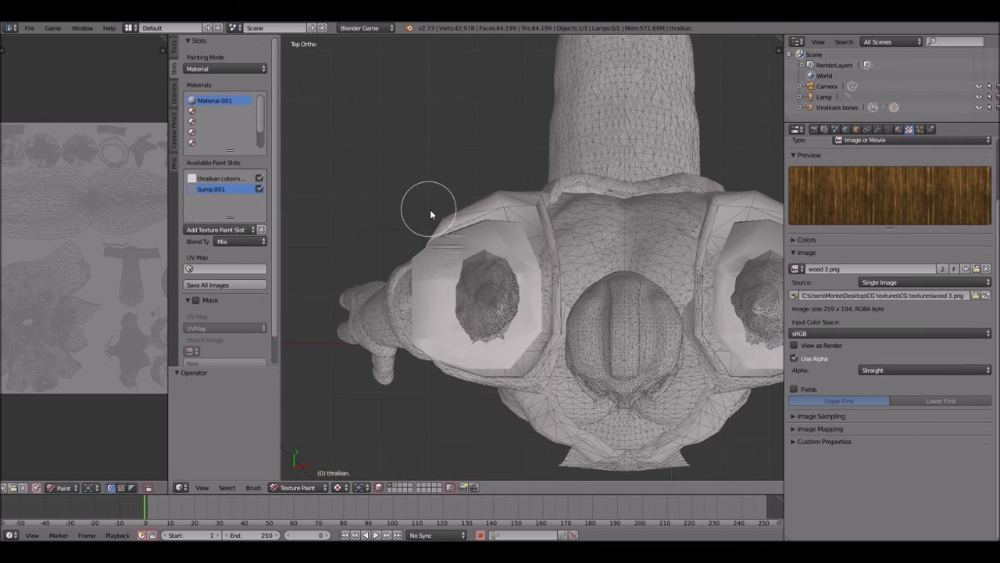
mouse_move(430, 209)
mouse_down()
mouse_move(439, 251)
mouse_move(531, 252)
mouse_move(469, 287)
mouse_up()
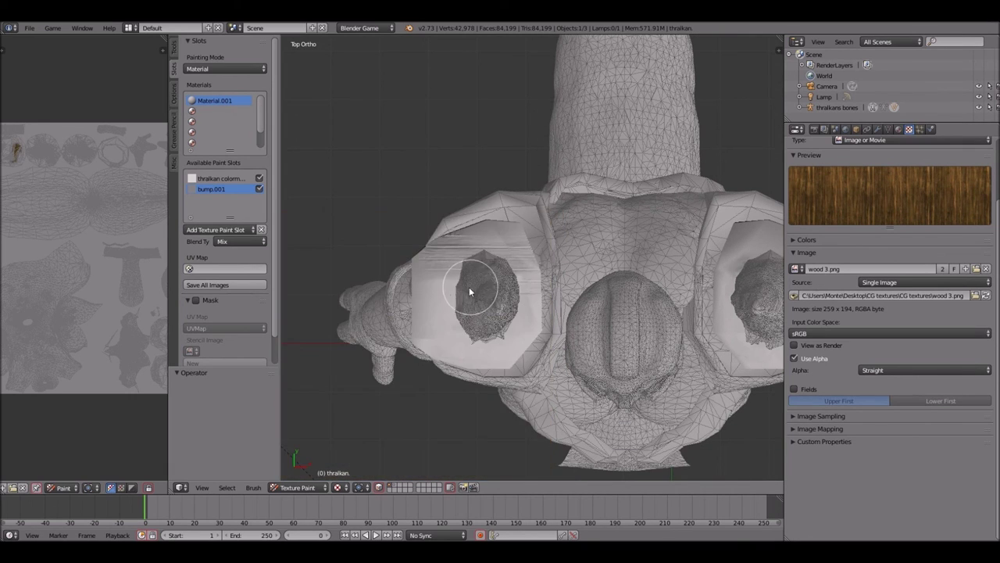
mouse_move(407, 288)
mouse_down()
mouse_move(411, 306)
mouse_move(566, 326)
mouse_move(472, 353)
mouse_move(425, 340)
mouse_move(501, 378)
mouse_move(442, 371)
mouse_up()
mouse_move(436, 360)
mouse_down()
mouse_move(517, 351)
mouse_move(438, 333)
mouse_move(458, 253)
mouse_up()
scroll(434, 340, up, 5)
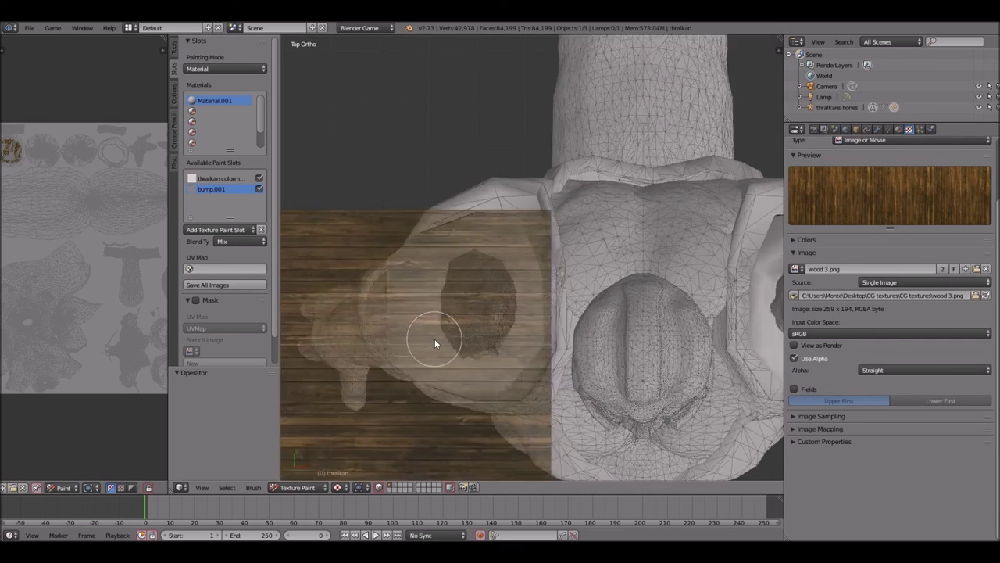
shift+scroll(434, 339, down, 5)
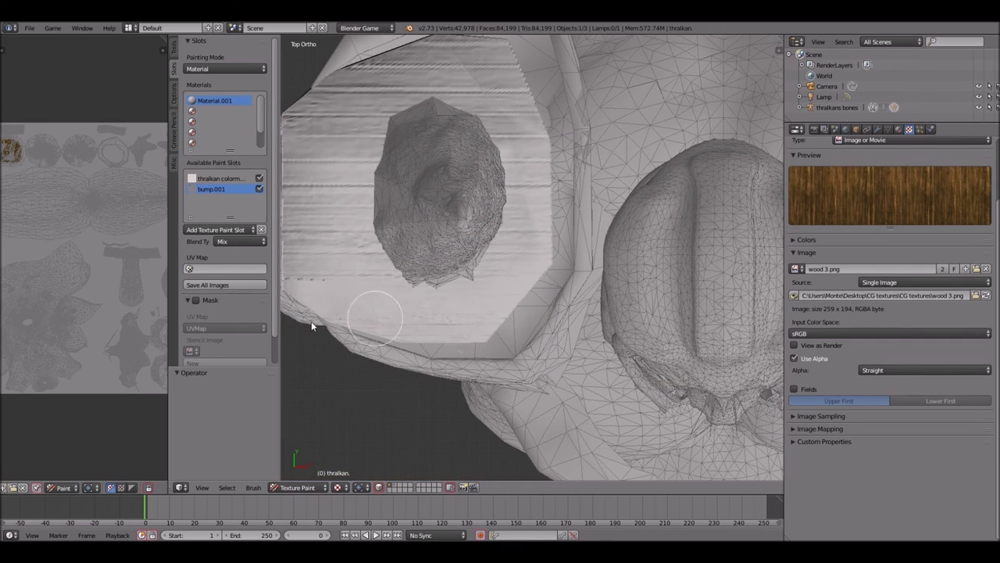
mouse_move(336, 303)
mouse_down()
mouse_move(524, 302)
mouse_move(283, 301)
mouse_move(578, 303)
mouse_up()
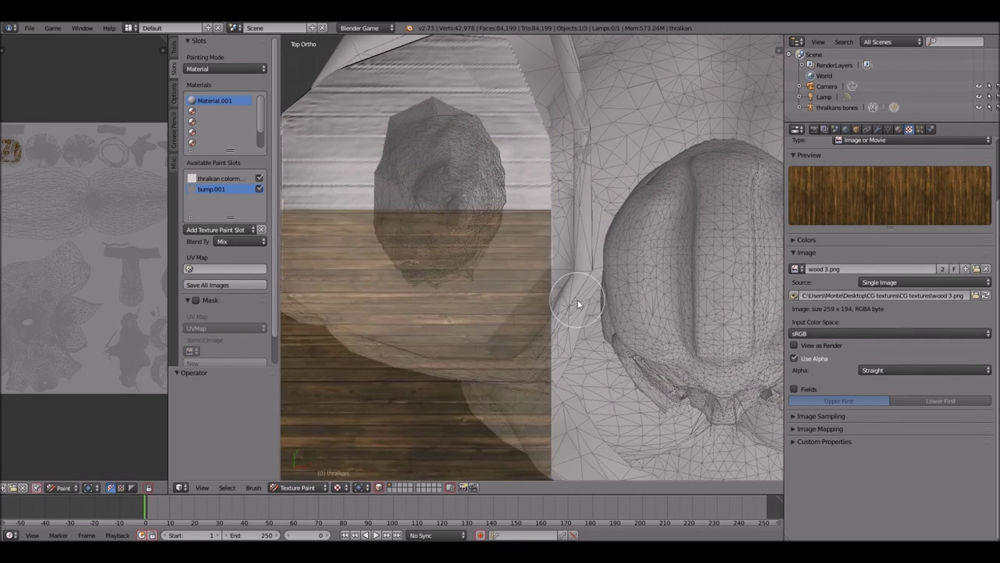
Step: Paint the wood stencil over the upper face of the character's left shoulder pad in the bump.001 slot
scroll(578, 303, down, 4)
ctrl+scroll(578, 303, up, 12)
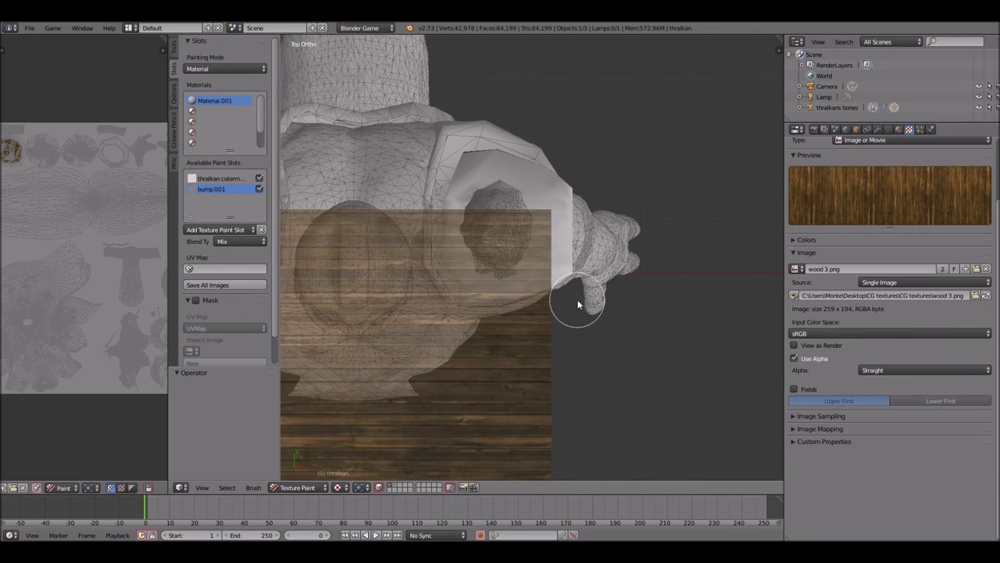
scroll(578, 302, up, 2)
shift+scroll(578, 302, up, 9)
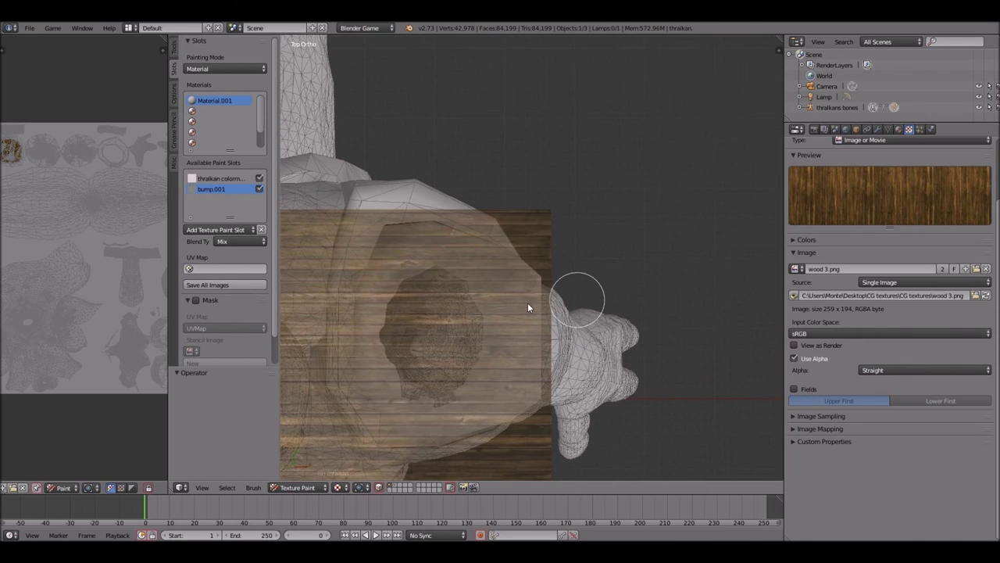
mouse_move(349, 257)
mouse_down()
mouse_move(493, 231)
mouse_move(380, 275)
mouse_move(603, 274)
mouse_move(281, 284)
mouse_move(275, 346)
mouse_move(565, 360)
mouse_move(549, 409)
mouse_move(337, 420)
mouse_move(528, 410)
mouse_move(574, 382)
mouse_move(558, 290)
mouse_move(458, 250)
mouse_move(365, 233)
mouse_up()
Step: Paint the wood stencil across the front side of the left shoulder pad in the front view
key(KP_1)
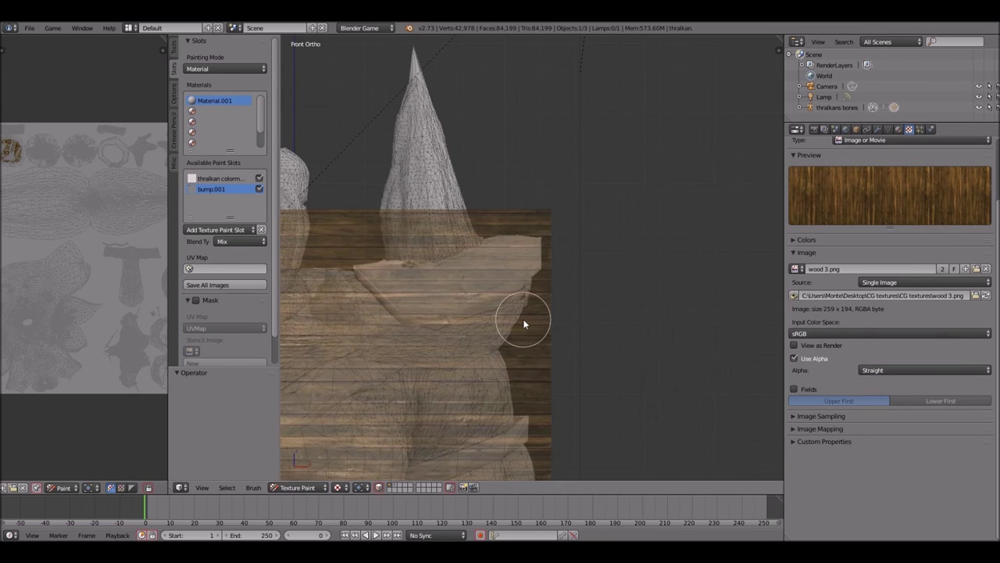
drag(524, 324, 461, 217)
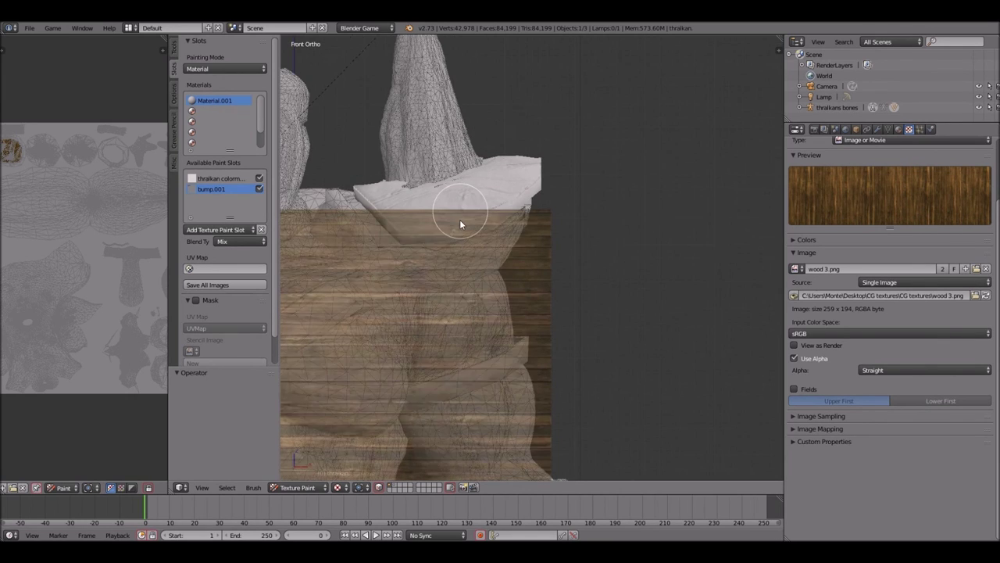
drag(393, 231, 565, 218)
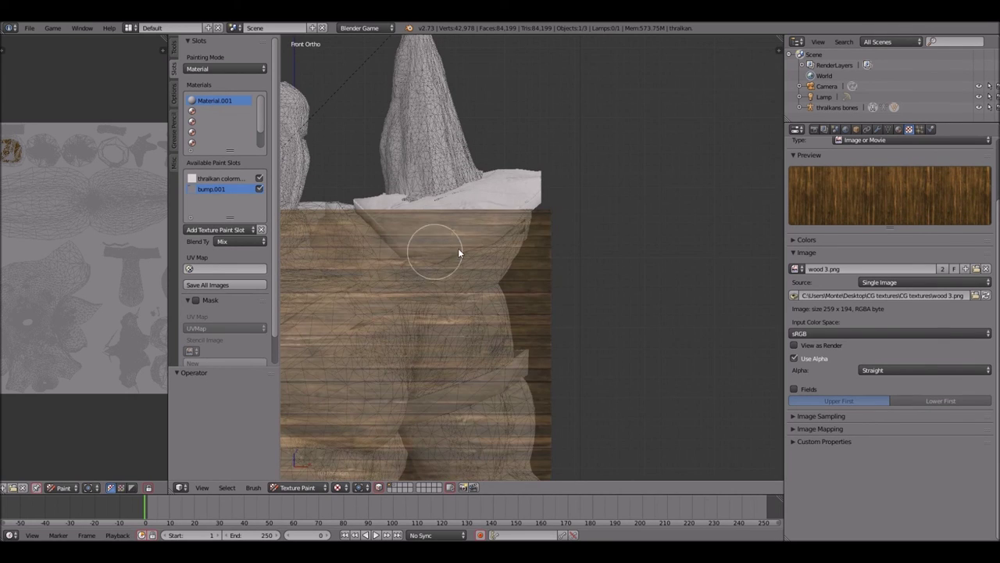
Step: Shift the wood stencil slightly over the front side of the right shoulder pad and paint it there
ctrl+scroll(498, 237, down, 1)
ctrl+scroll(498, 236, down, 20)
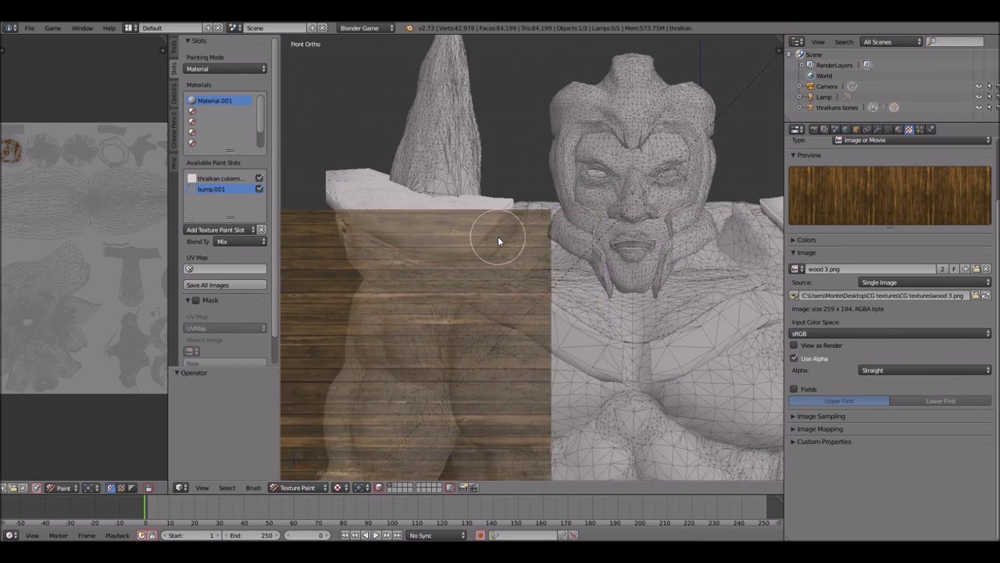
ctrl+scroll(496, 139, down, 4)
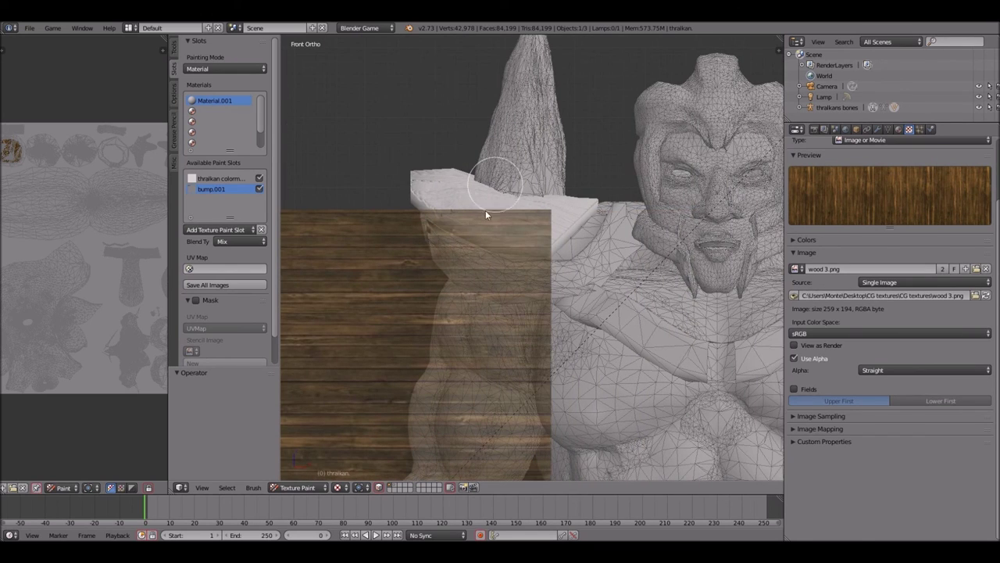
mouse_move(457, 227)
right_down()
mouse_move(505, 230)
mouse_move(496, 216)
right_up()
mouse_move(457, 221)
mouse_down()
mouse_move(556, 242)
mouse_move(526, 236)
mouse_up()
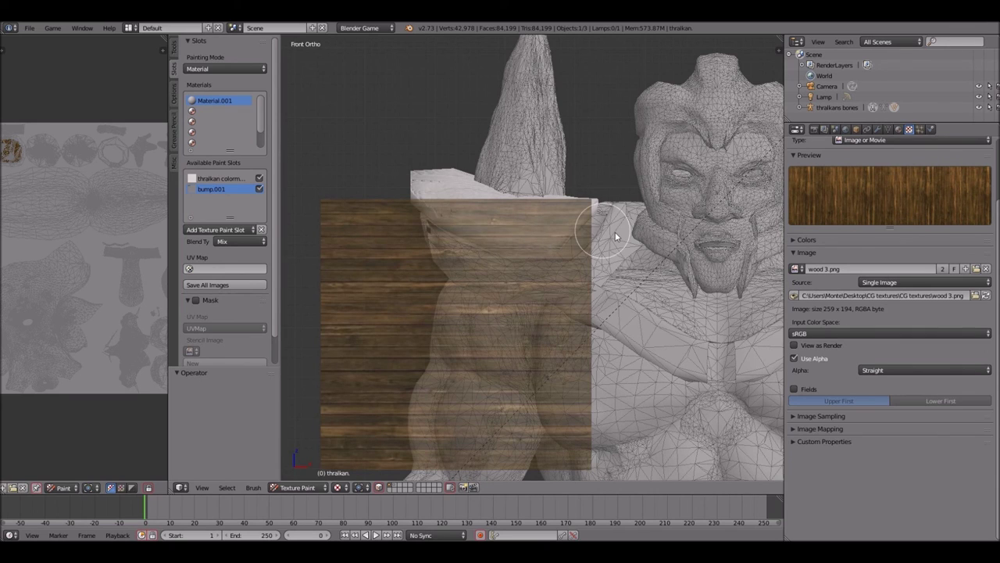
Step: Limit the paint mask to the linked faces of the two chest strap halves
scroll(689, 242, down, 4)
scroll(688, 241, up, 4)
scroll(692, 241, down, 2)
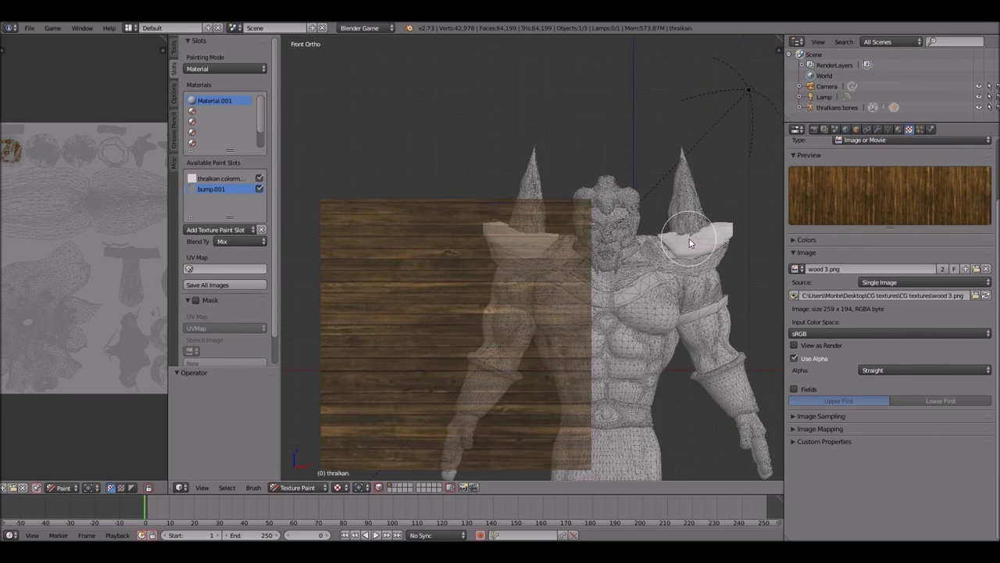
scroll(689, 243, up, 3)
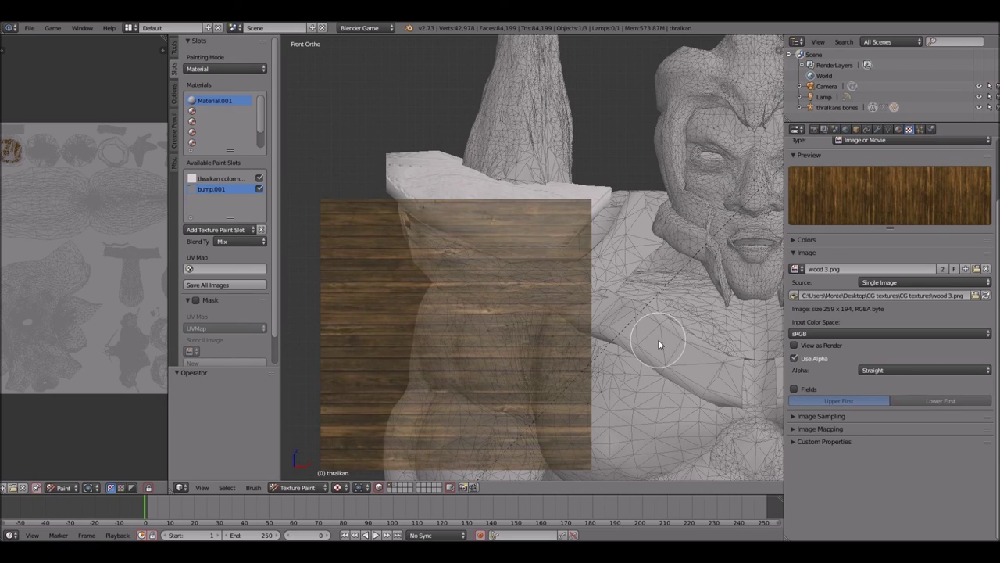
key(l)
ctrl+scroll(658, 344, up, 11)
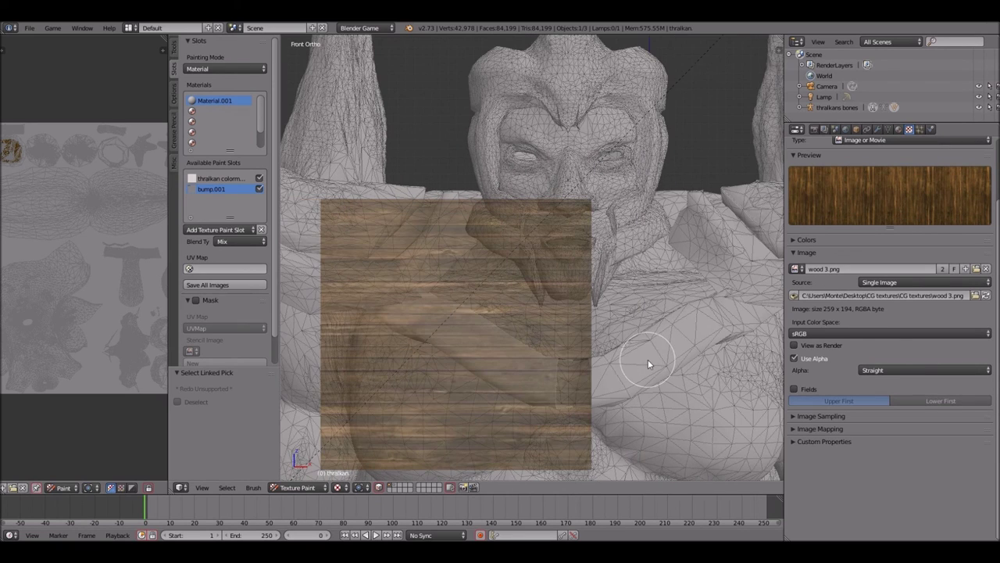
key(l)
scroll(648, 361, down, 3)
scroll(646, 366, up, 2)
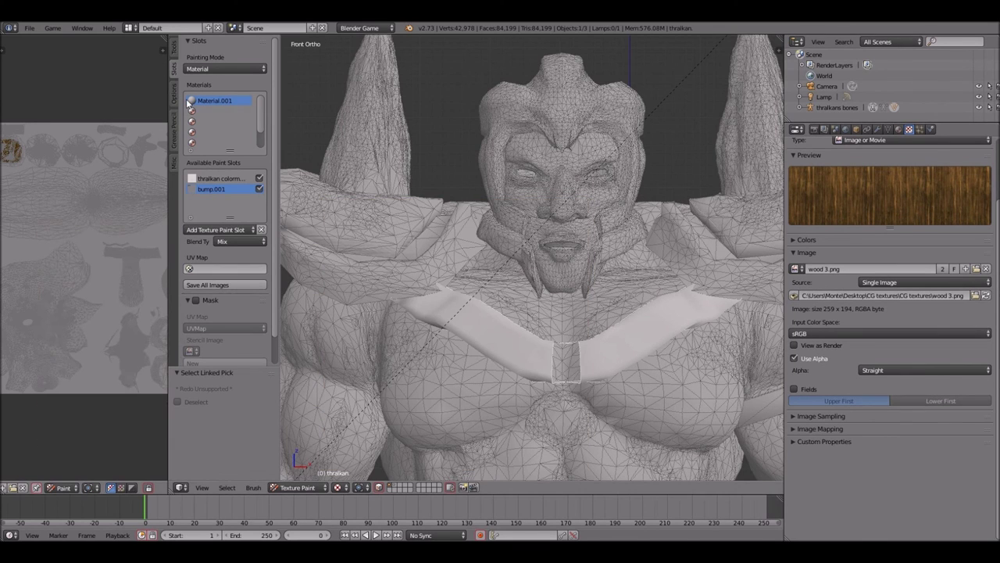
Step: Switch the brush texture to Texture.006, which uses sword texture.jpg
click(174, 48)
click(238, 327)
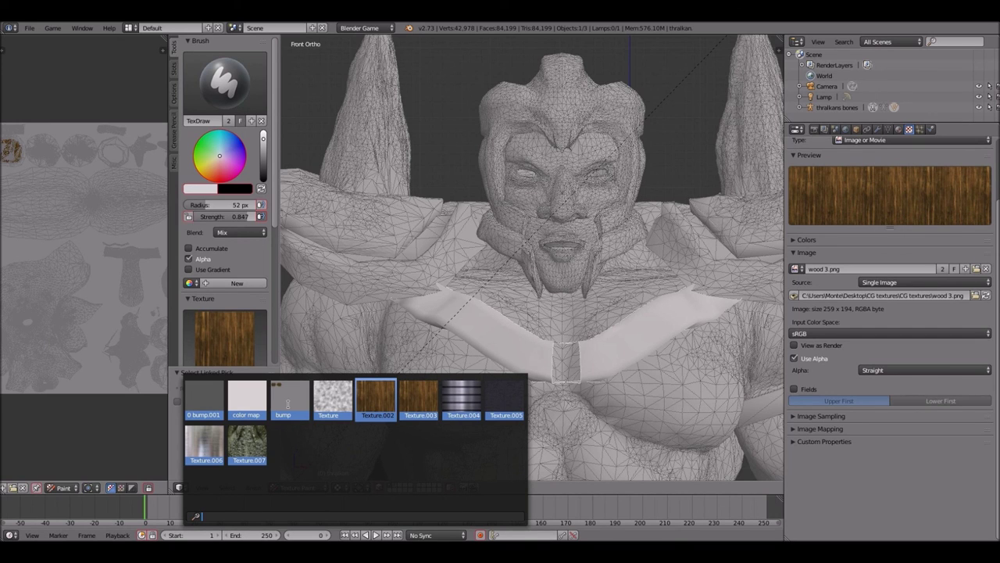
click(205, 443)
Step: Paint the sword texture stencil over both halves of the chest strap with a 52 px brush at 0.847 strength
mouse_move(435, 303)
mouse_down()
mouse_move(533, 357)
mouse_move(558, 360)
mouse_up()
mouse_move(441, 305)
mouse_down()
mouse_move(424, 295)
mouse_move(439, 301)
mouse_up()
ctrl+scroll(580, 348, up, 8)
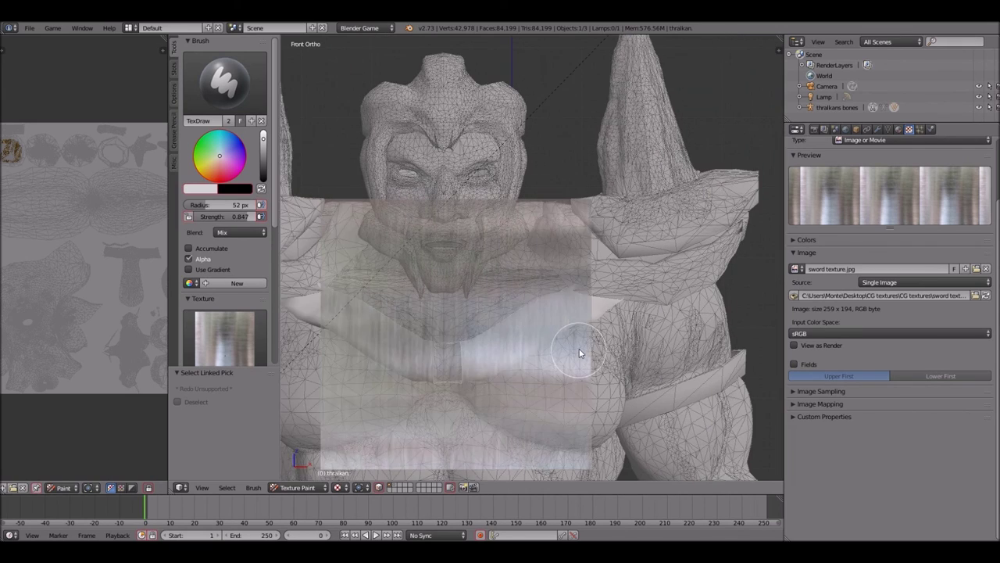
drag(576, 310, 434, 381)
mouse_move(582, 293)
mouse_down()
mouse_move(594, 292)
mouse_move(575, 298)
mouse_up()
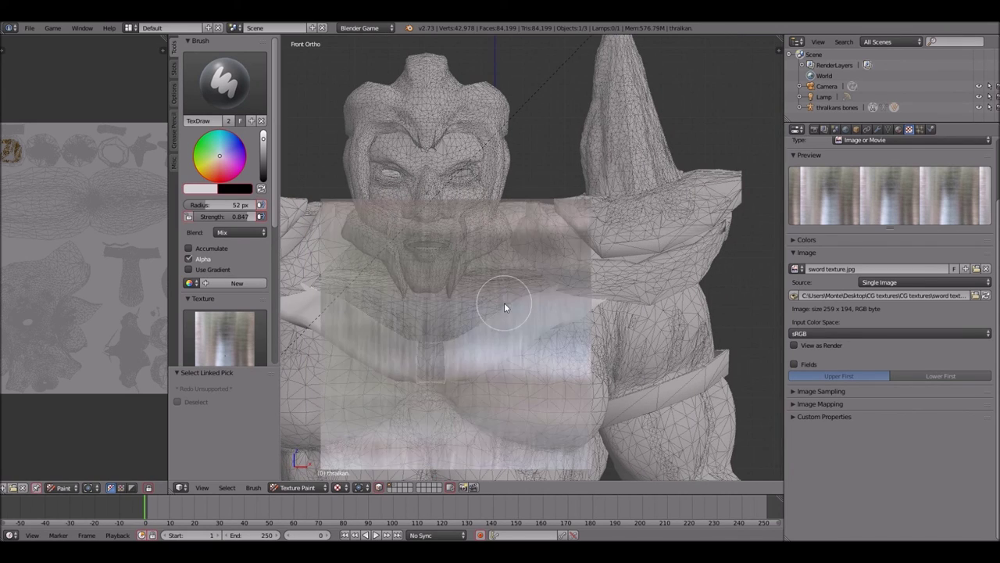
scroll(504, 302, down, 2)
scroll(504, 302, up, 3)
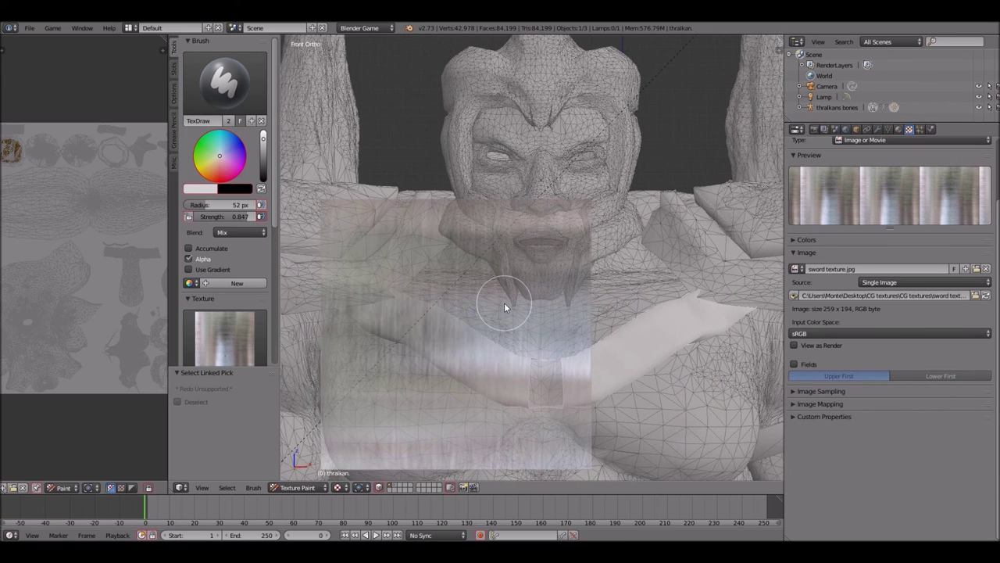
Step: Include every face of the character mesh in the paint mask again
key(a)
drag(506, 225, 707, 125)
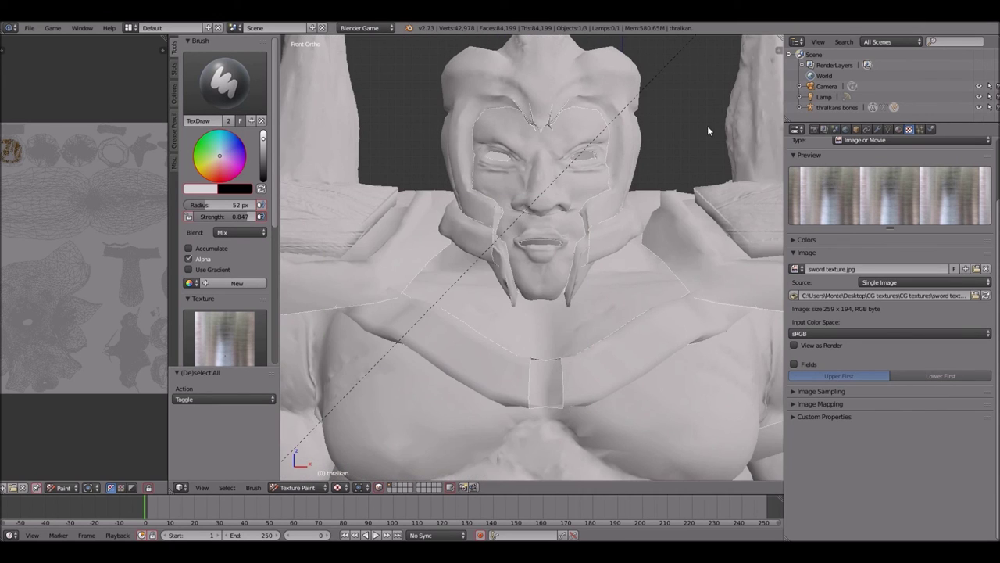
scroll(586, 277, down, 3)
scroll(586, 277, up, 2)
scroll(585, 277, up, 1)
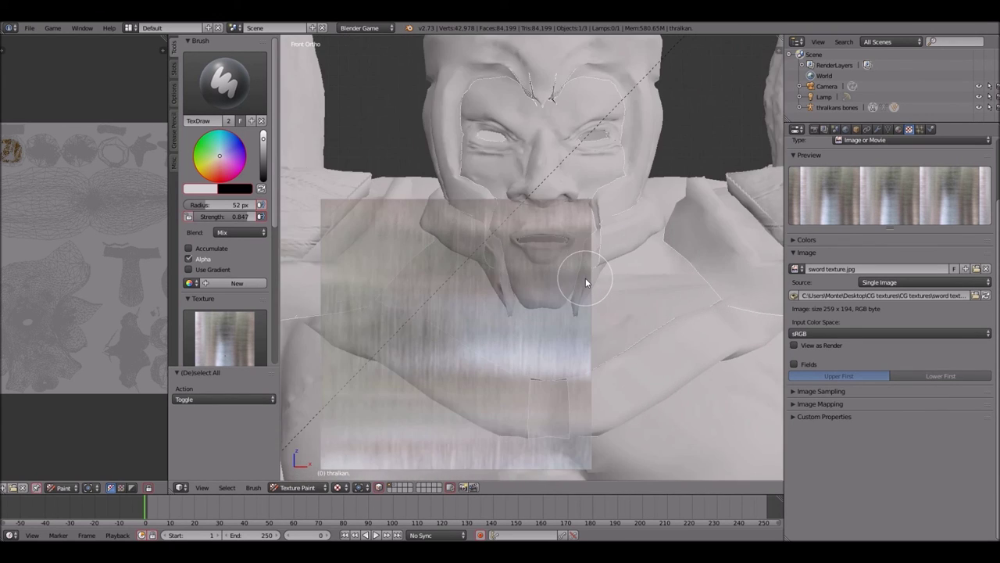
Step: Examine the character's chest, shoulder pads and arms from the front and side, and the whole figure from a distance
scroll(585, 277, down, 5)
scroll(586, 277, up, 2)
key(KP_6)
key(KP_6)
key(KP_6)
key(KP_8)
key(KP_8)
middle_drag(586, 278, 585, 279)
key(KP_4)
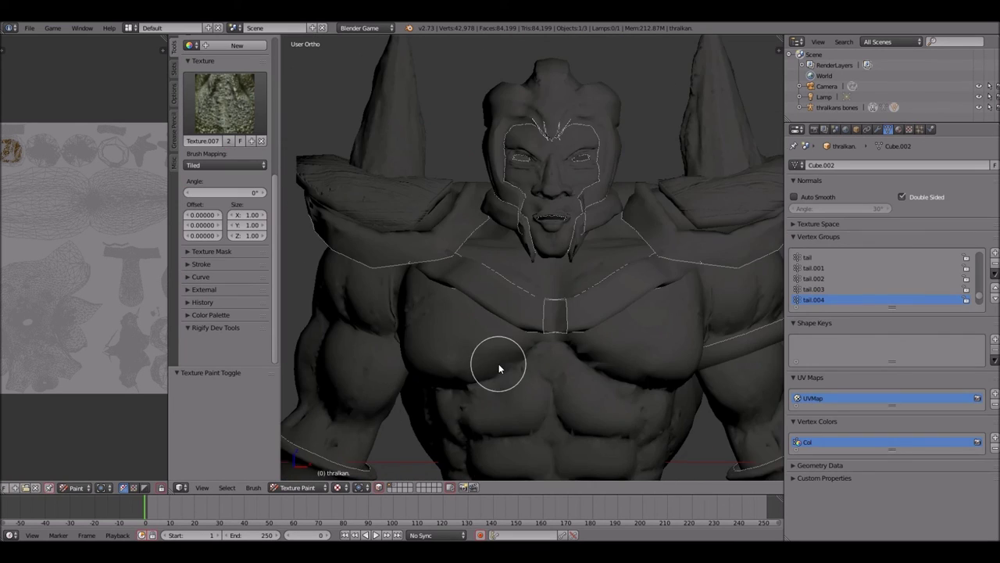
scroll(500, 364, down, 2)
scroll(500, 364, up, 1)
key(KP_4)
key(KP_4)
key(KP_4)
key(KP_4)
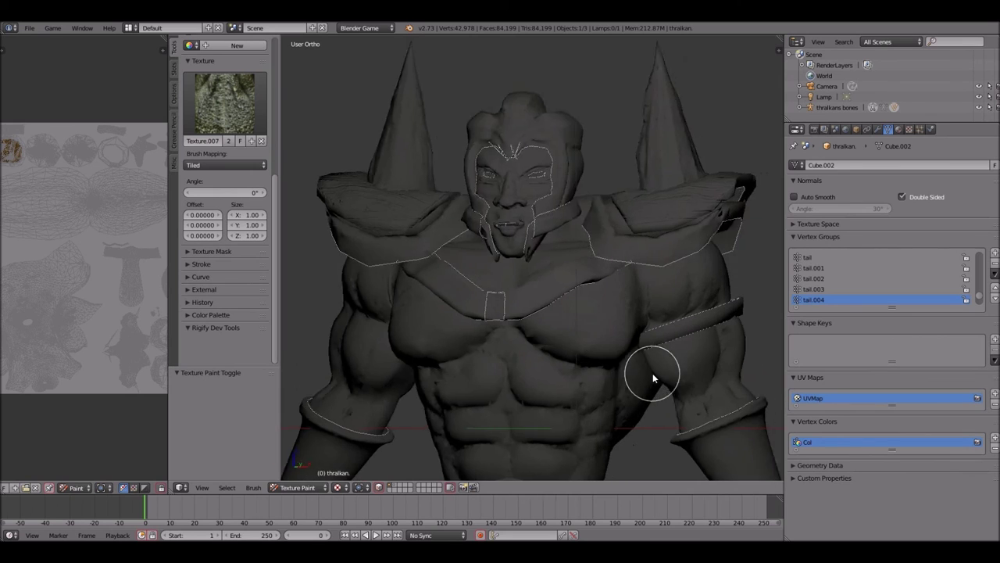
key(KP_6)
key(KP_6)
key(KP_6)
key(KP_6)
key(KP_6)
key(KP_6)
key(KP_6)
key(KP_6)
key(KP_6)
key(KP_6)
key(KP_6)
key(KP_6)
key(KP_6)
key(KP_6)
key(KP_6)
key(KP_6)
key(KP_6)
key(KP_6)
key(KP_6)
key(KP_6)
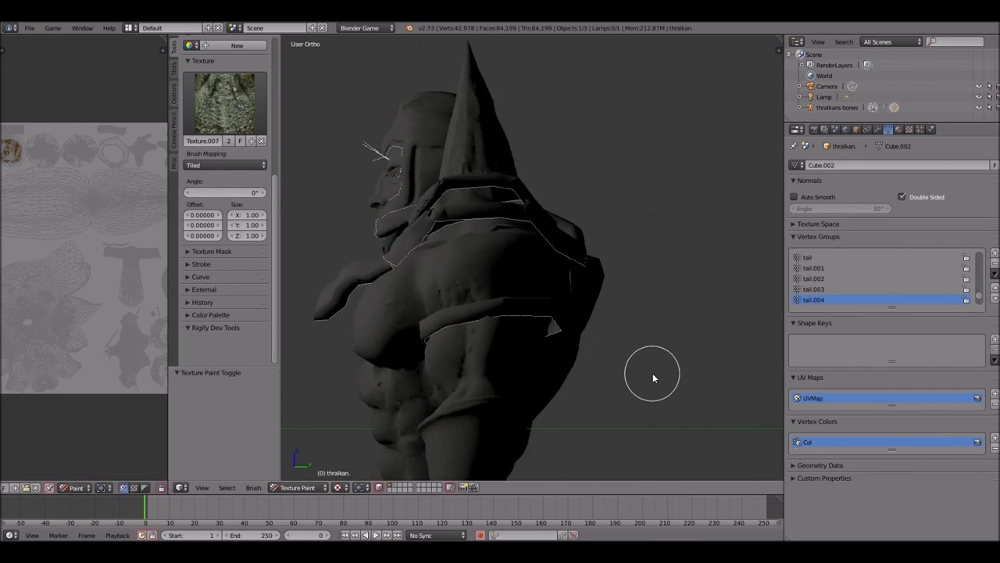
scroll(653, 373, down, 5)
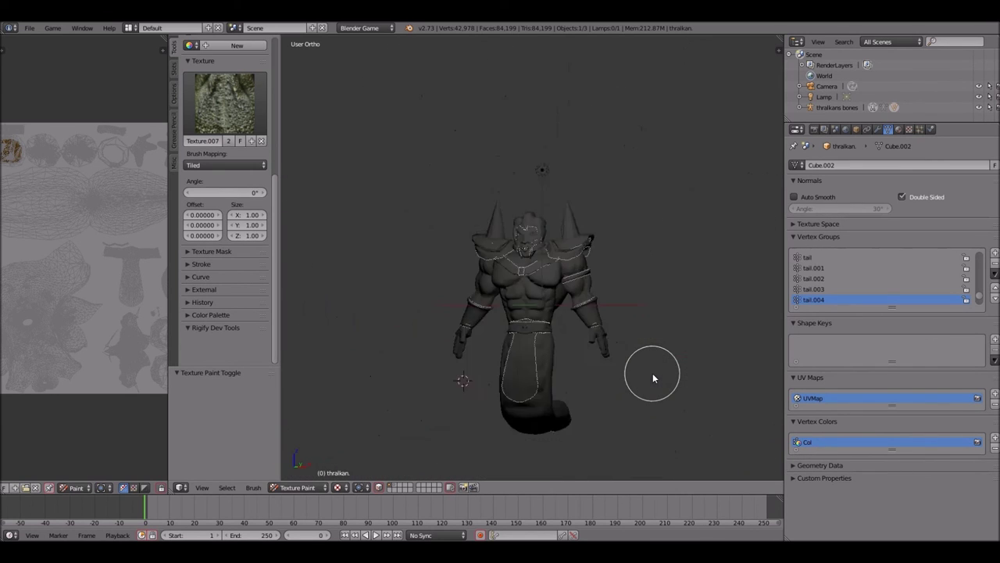
scroll(648, 379, up, 3)
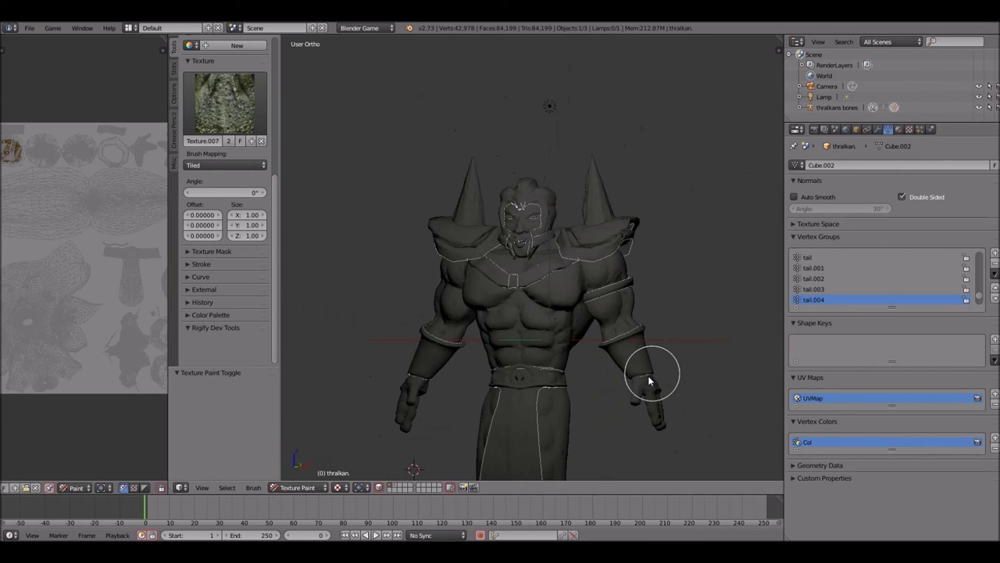
Step: In Object Mode, duplicate the lamp above the head and place the copy about 23.114 units behind it along the Y axis
click(309, 487)
click(312, 474)
right_click(551, 105)
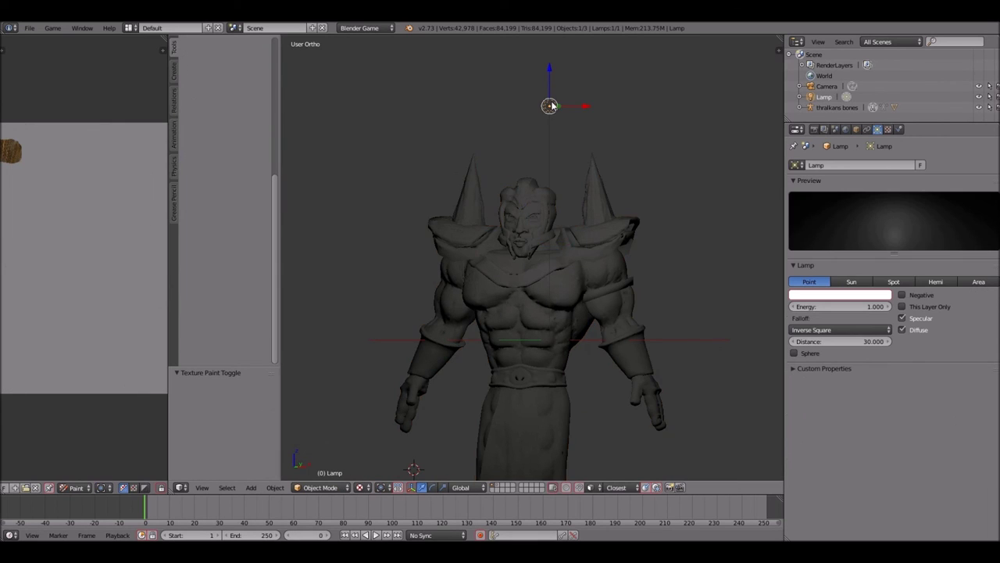
key(KP_3)
key(shift+d)
key(y)
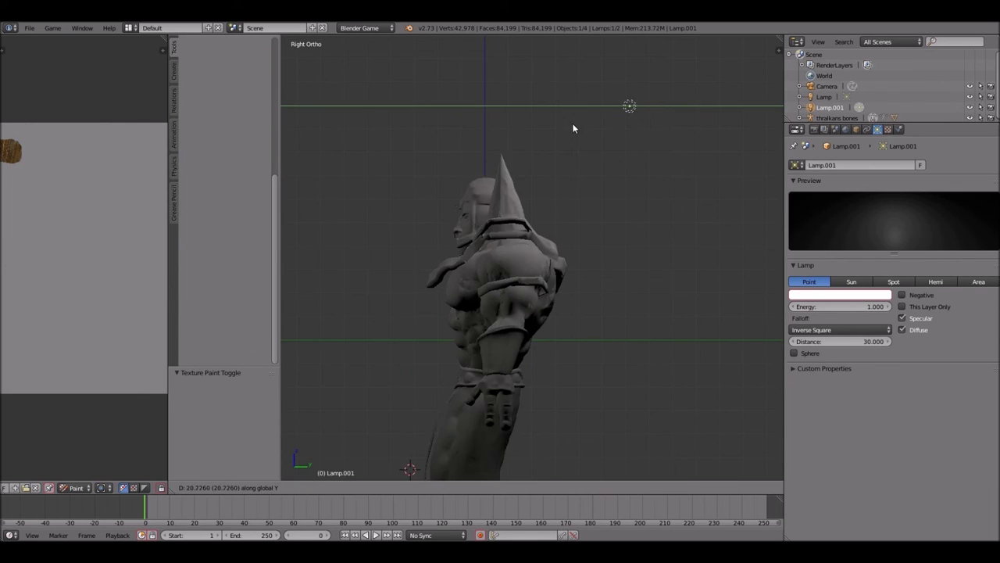
click(596, 130)
Step: Select the character mesh from behind and return it to Texture Paint mode
key(KP_1)
key(ctrl+KP_1)
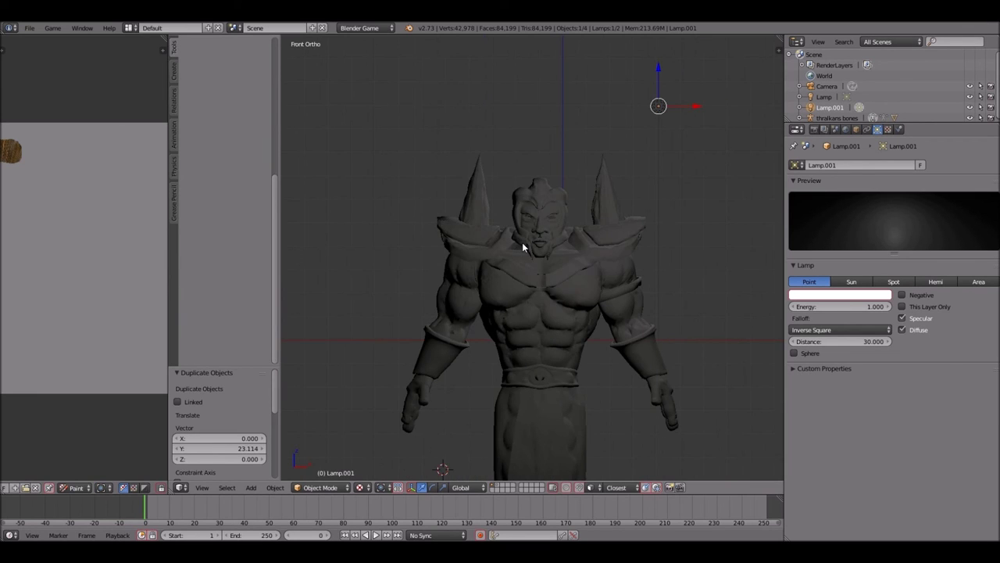
scroll(522, 242, up, 4)
right_click(522, 242)
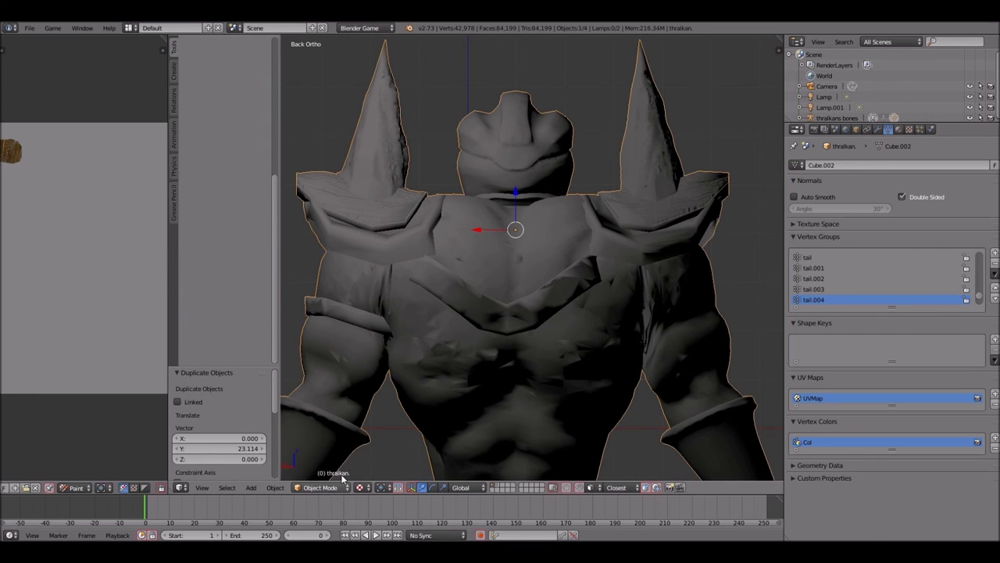
click(332, 487)
click(346, 419)
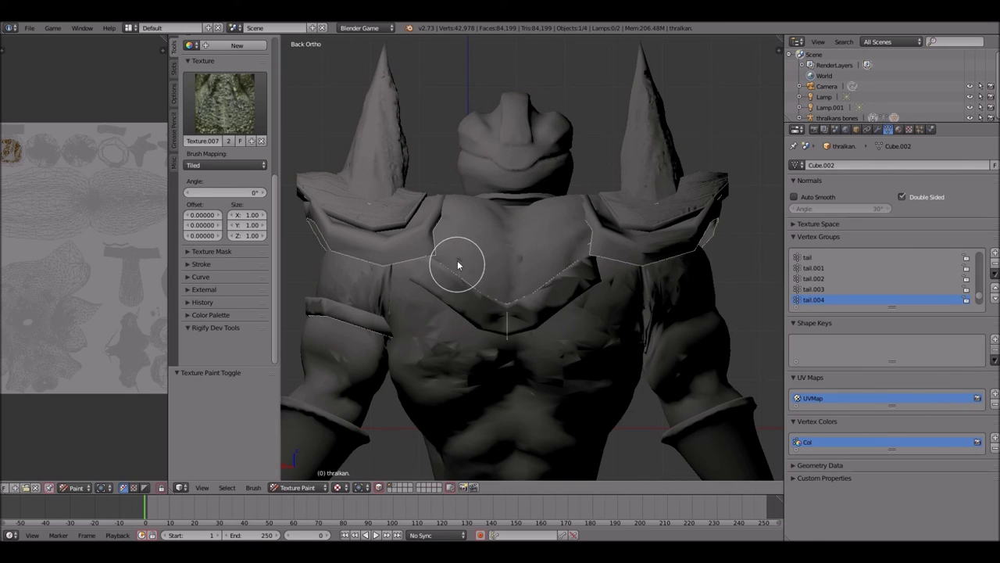
drag(450, 233, 483, 278)
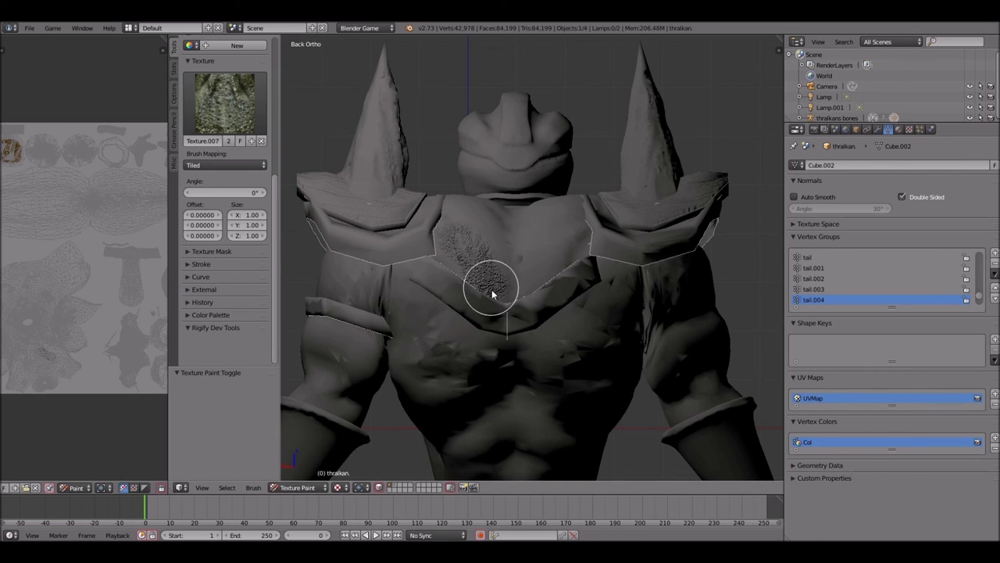
scroll(259, 262, up, 6)
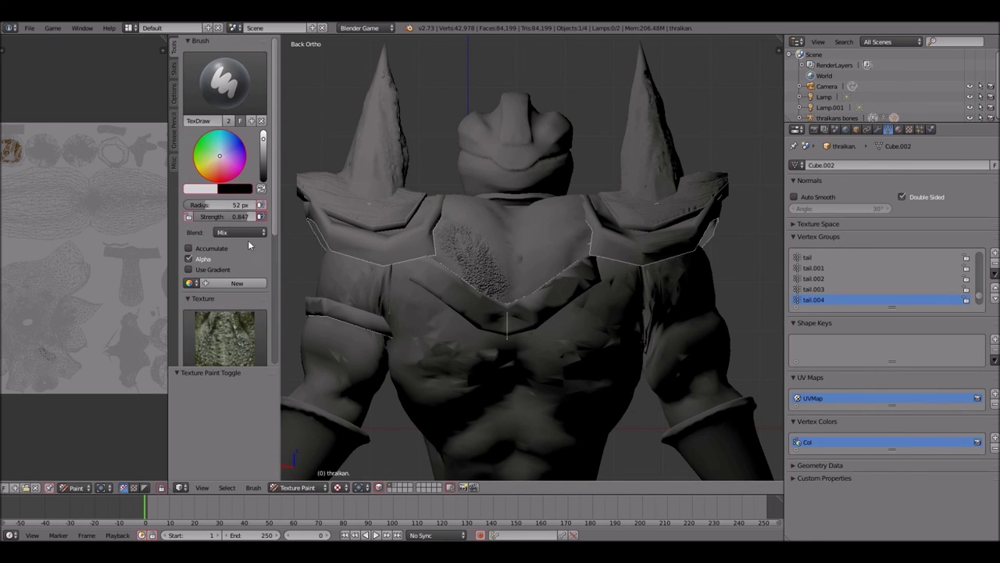
key(ctrl+z)
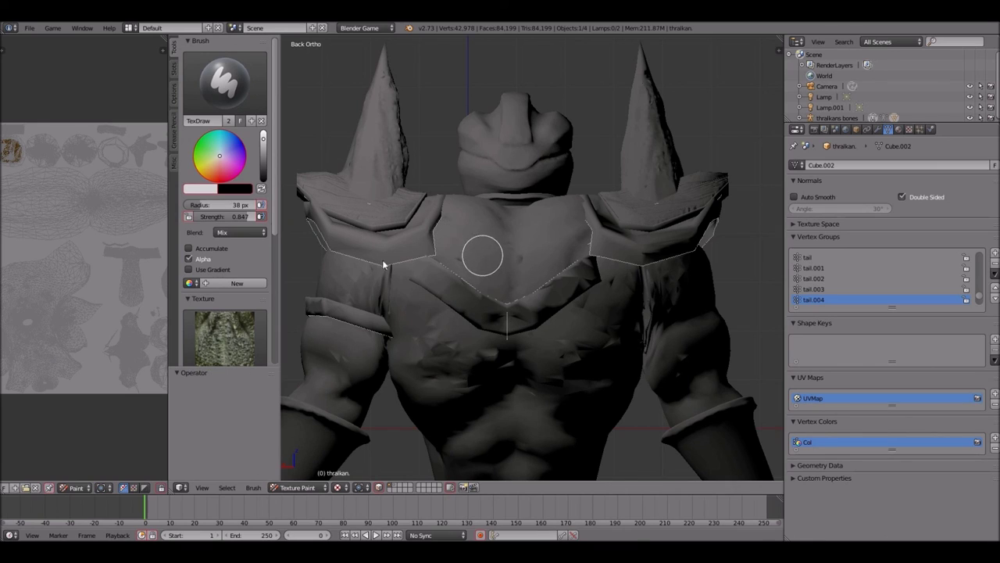
Step: Paint the tiled Texture.007 scales across the upper and middle back with an 83 px brush at 0.553 strength
drag(249, 217, 219, 206)
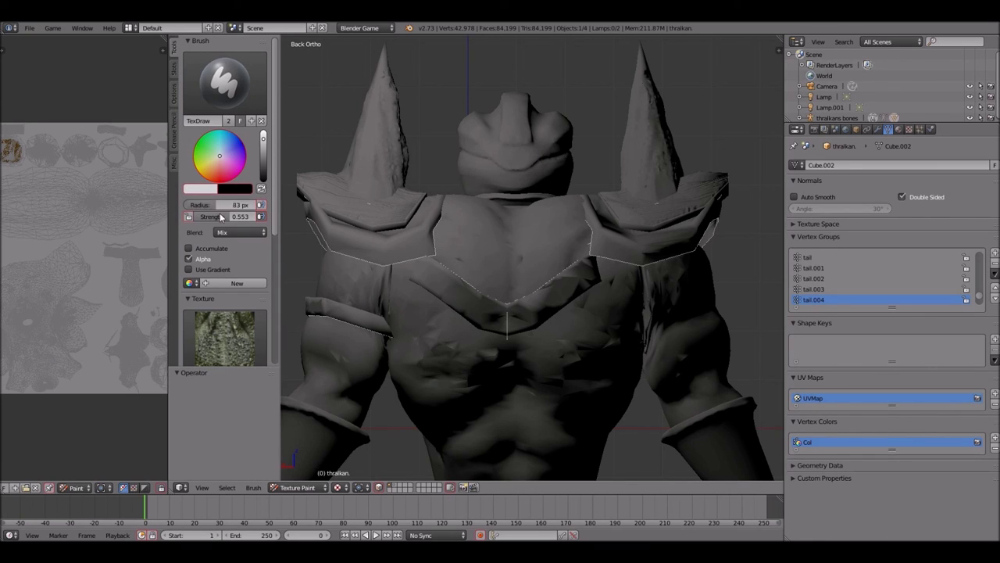
mouse_move(467, 250)
mouse_down()
mouse_move(484, 281)
mouse_move(545, 253)
mouse_move(416, 341)
mouse_move(449, 369)
mouse_move(547, 356)
mouse_move(578, 339)
mouse_move(601, 346)
mouse_move(590, 402)
mouse_move(528, 368)
mouse_move(449, 378)
mouse_move(438, 391)
mouse_move(473, 388)
mouse_up()
scroll(474, 388, down, 2)
scroll(473, 387, up, 1)
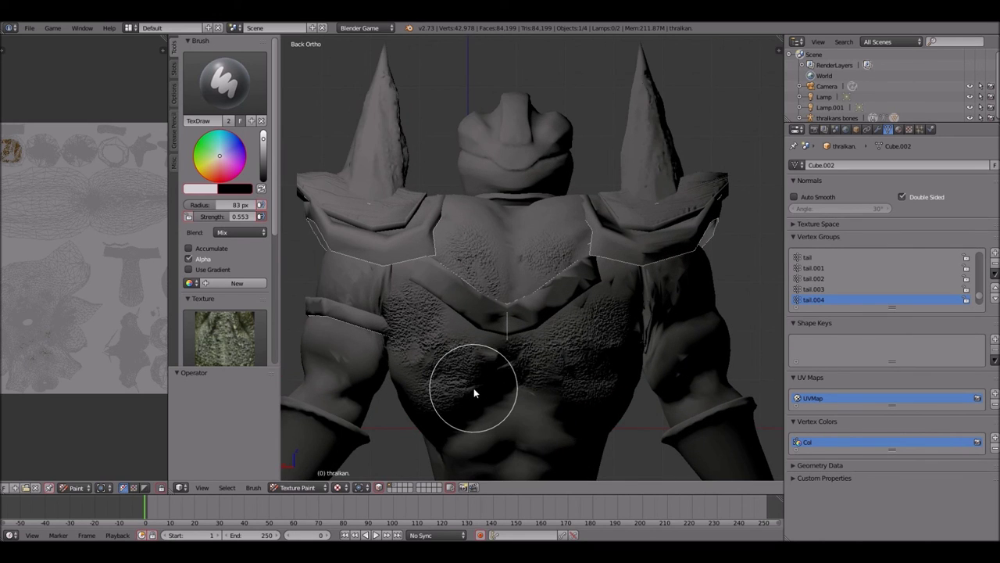
shift+scroll(473, 388, down, 16)
scroll(502, 170, down, 2)
scroll(501, 170, up, 1)
shift+scroll(501, 169, down, 5)
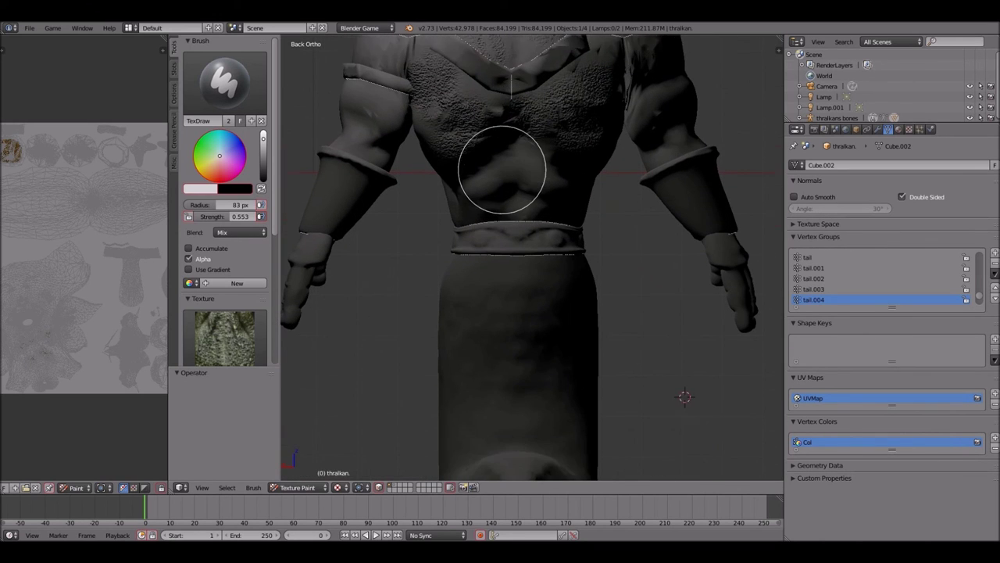
click(252, 344)
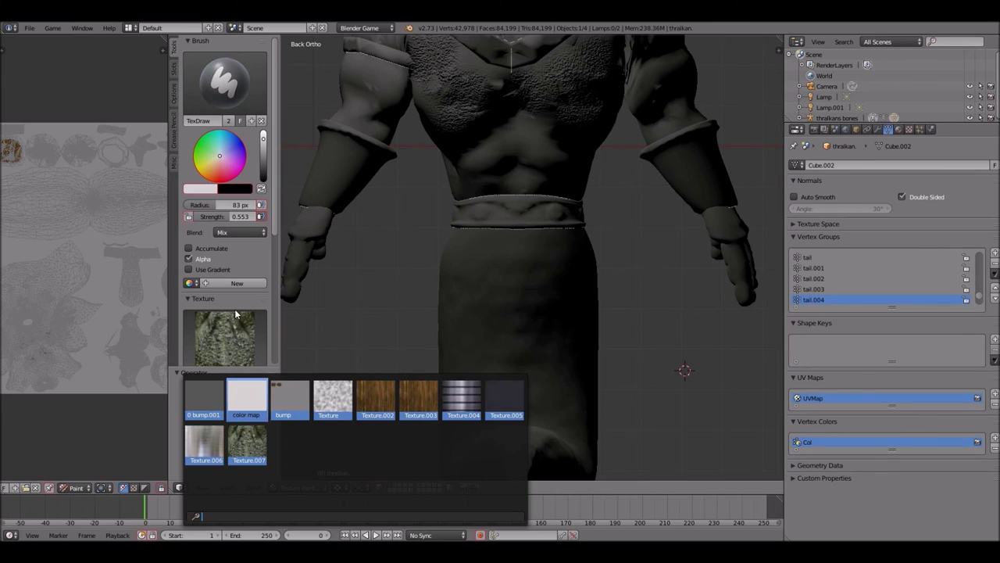
scroll(233, 250, down, 5)
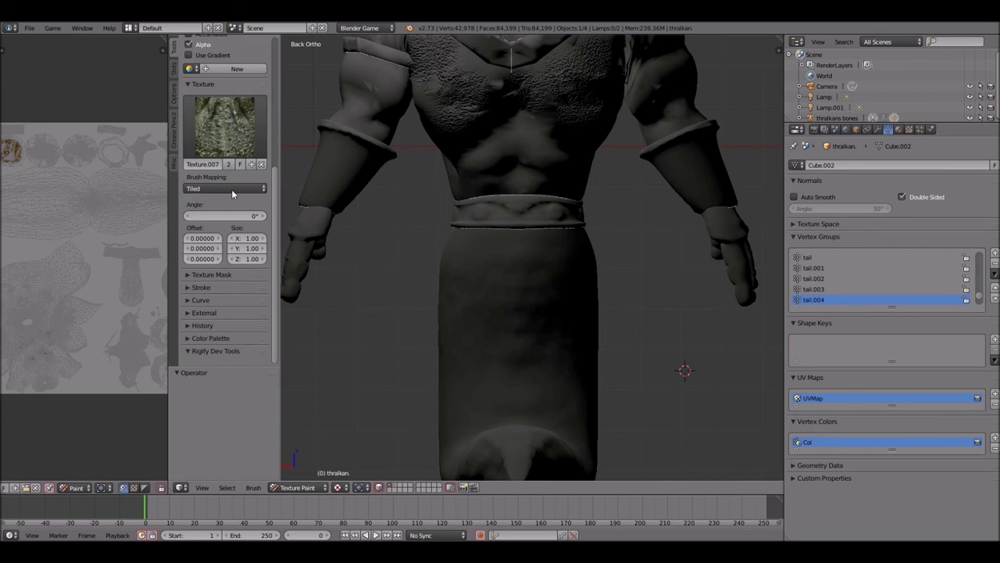
click(231, 189)
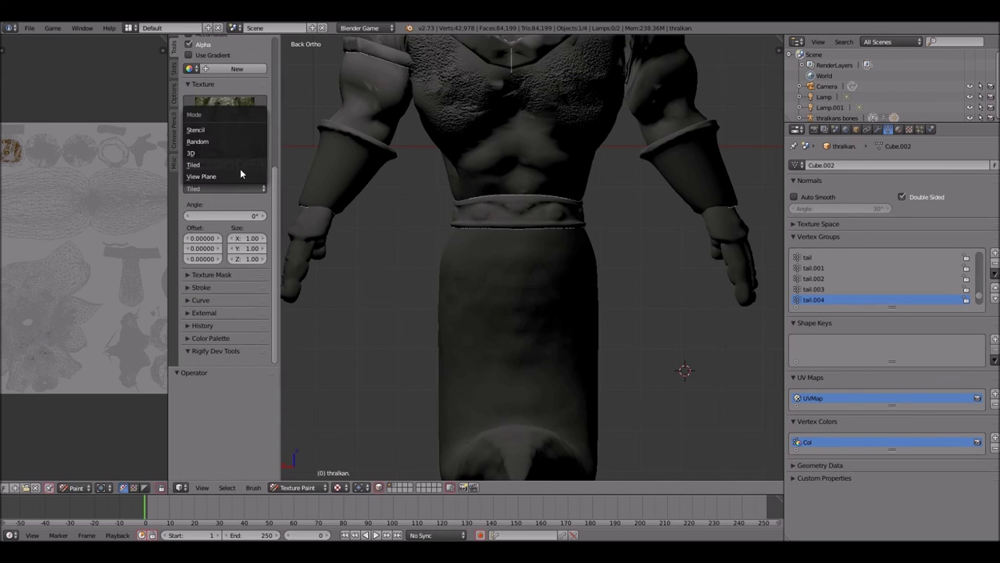
click(250, 130)
ctrl+scroll(498, 280, up, 2)
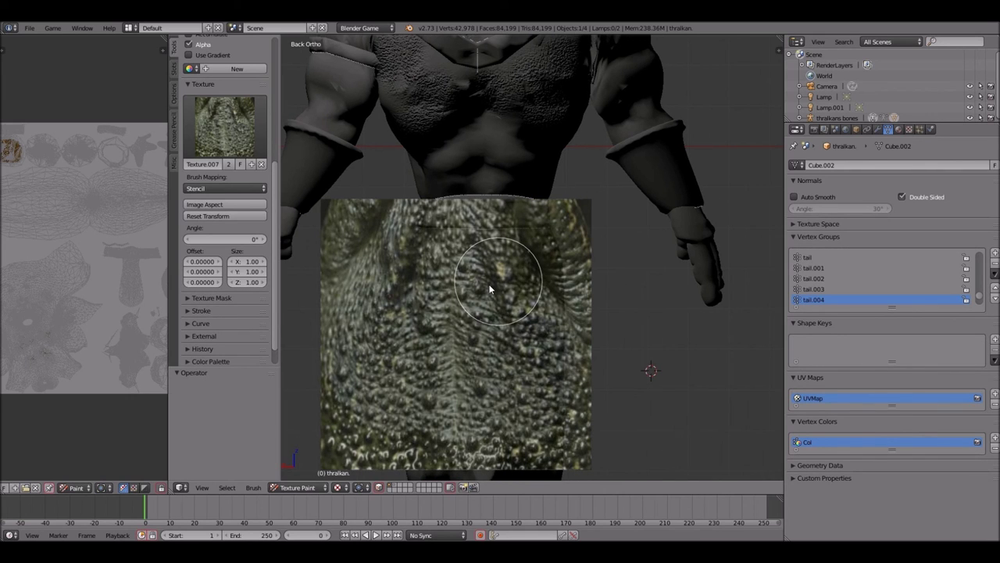
ctrl+scroll(452, 281, up, 2)
mouse_move(442, 282)
mouse_down()
mouse_move(465, 312)
mouse_move(455, 383)
mouse_move(432, 321)
mouse_up()
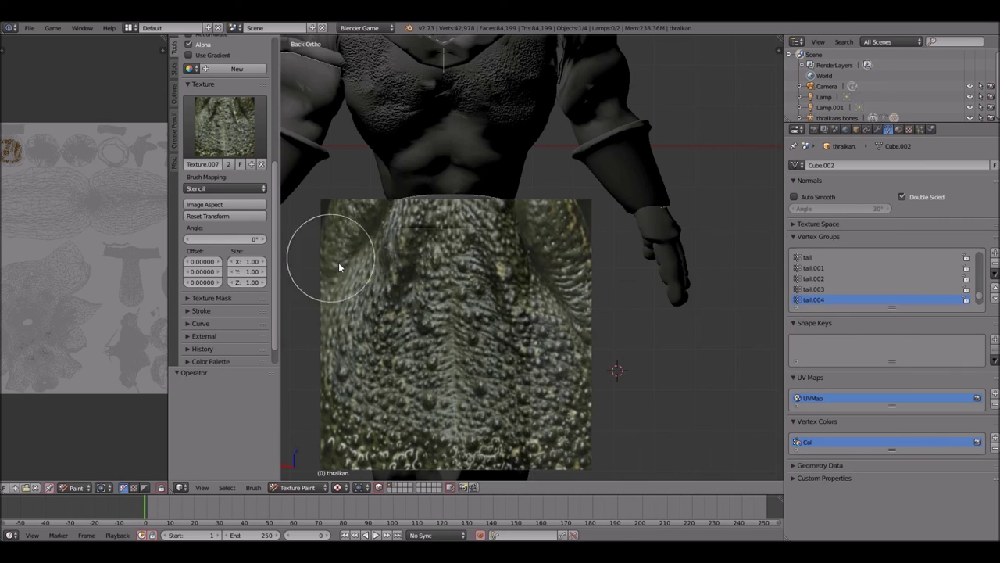
Step: Limit the paint mask to the linked faces of the tail and set the brush mapping to Tiled
key(a)
key(shift+l)
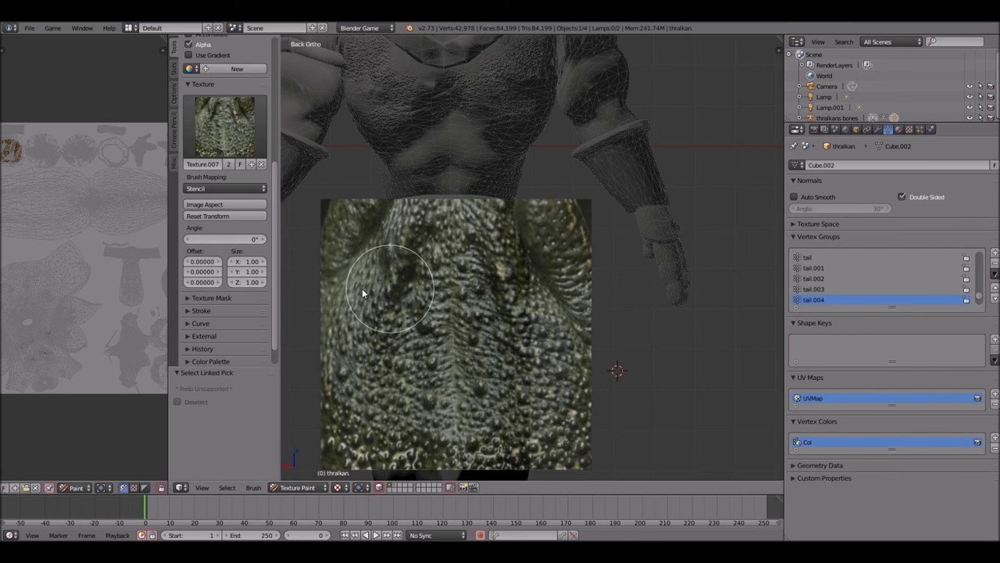
click(249, 188)
click(252, 164)
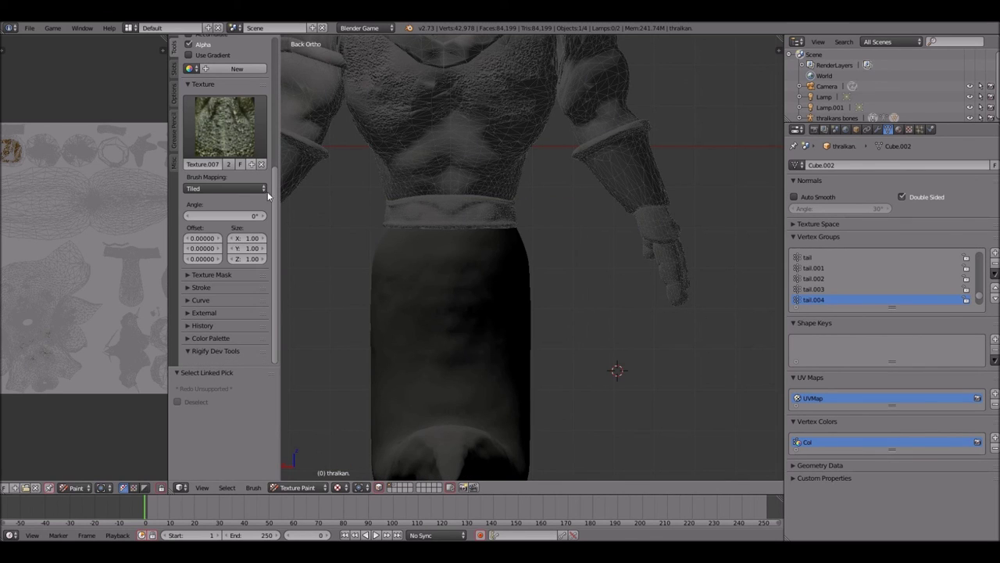
Step: Assign Material.001 to the selected tail faces in Edit Mode and return to Texture Paint mode
scroll(475, 334, down, 6)
scroll(475, 335, up, 4)
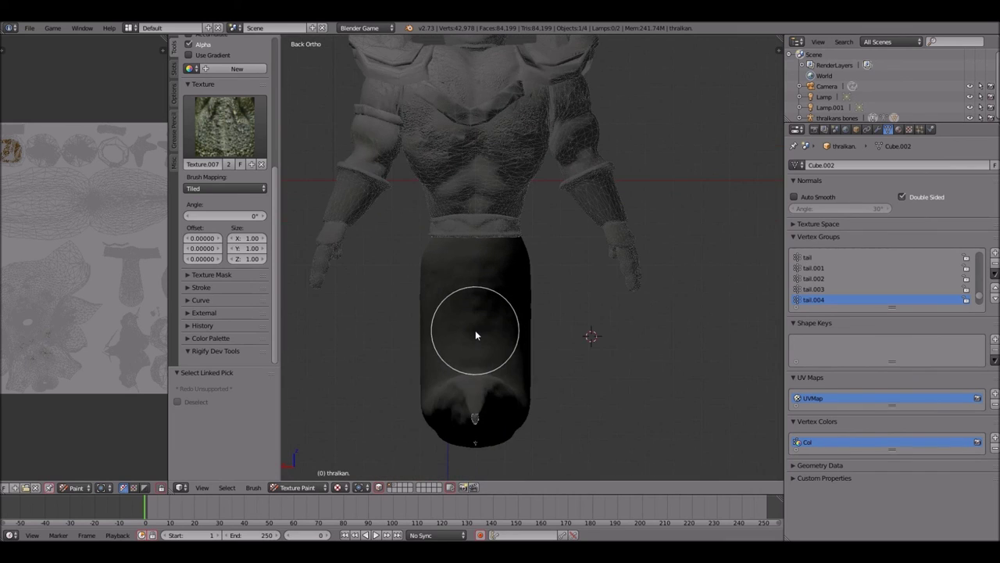
key(KP_6)
key(KP_6)
key(KP_6)
key(KP_6)
key(KP_6)
key(KP_6)
key(KP_4)
key(KP_4)
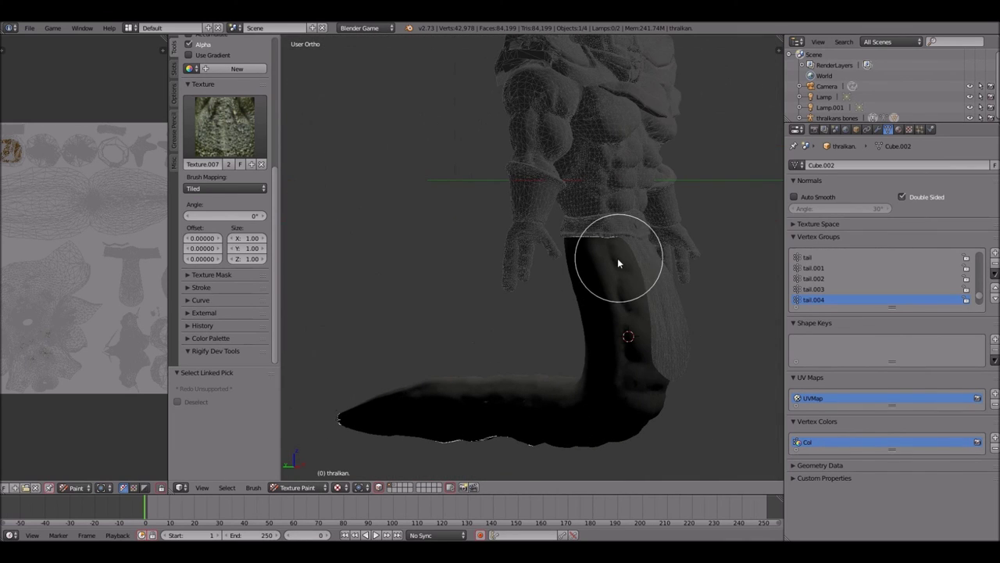
key(Tab)
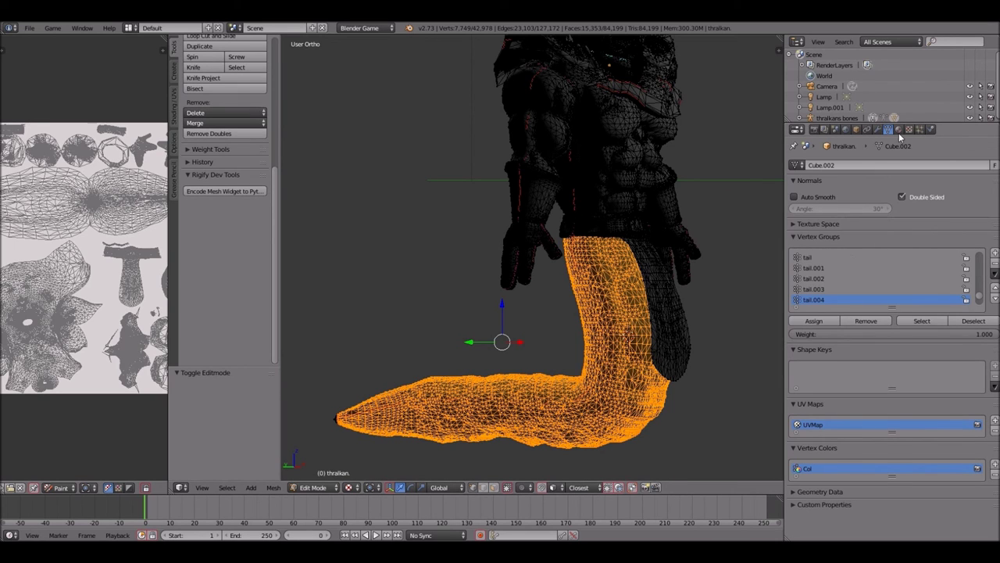
click(898, 129)
click(821, 233)
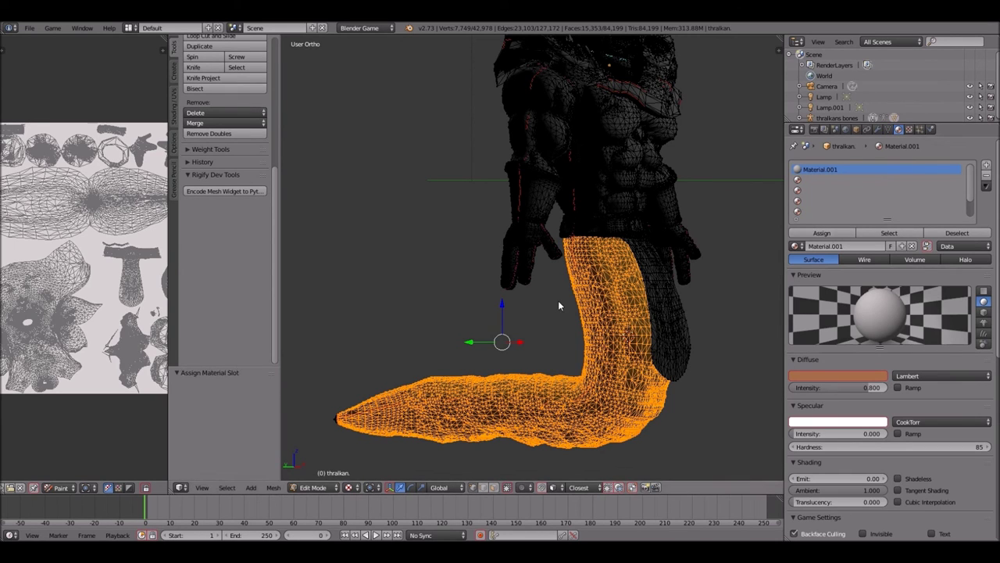
key(Tab)
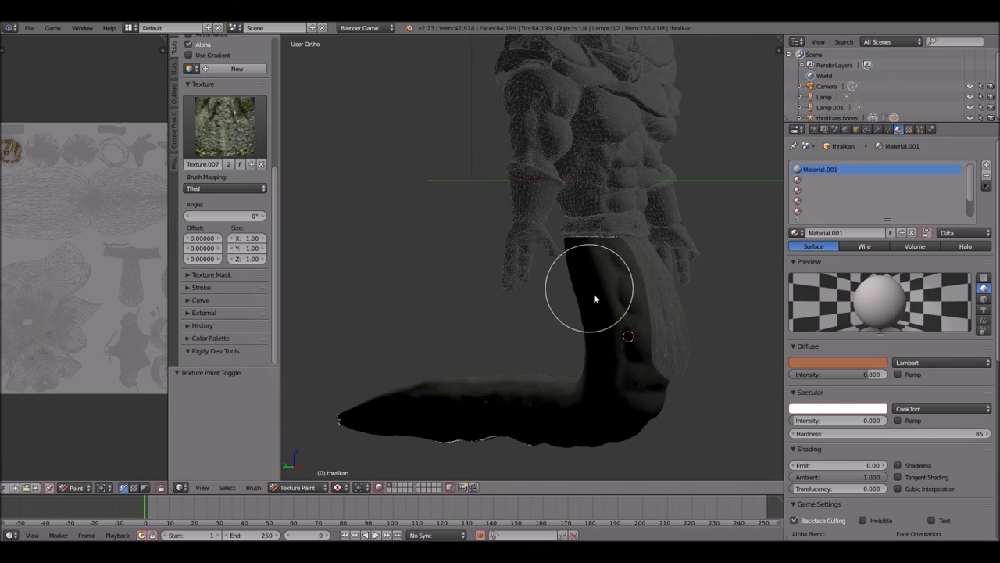
key(KP_1)
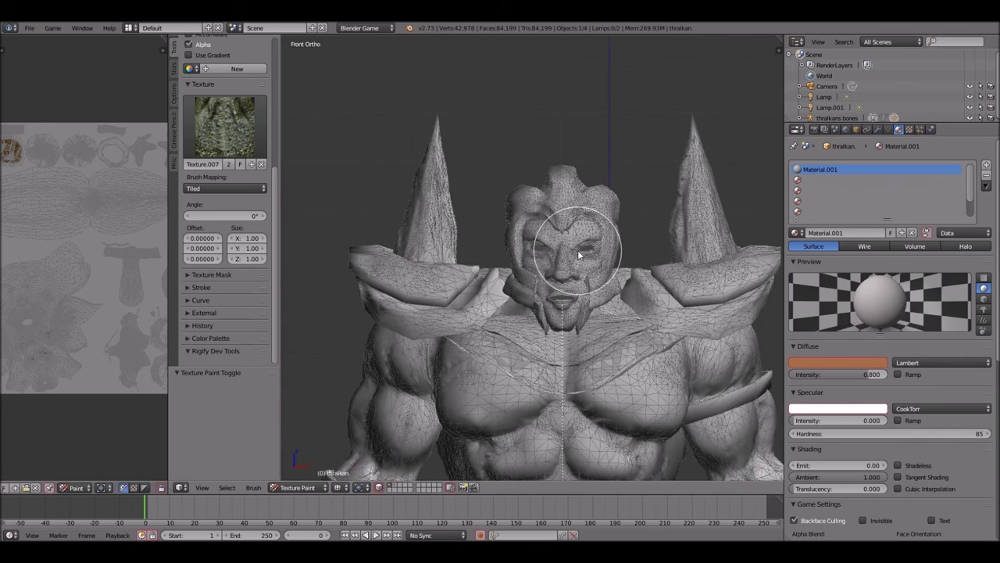
scroll(579, 254, up, 5)
middle_drag(579, 255, 580, 271)
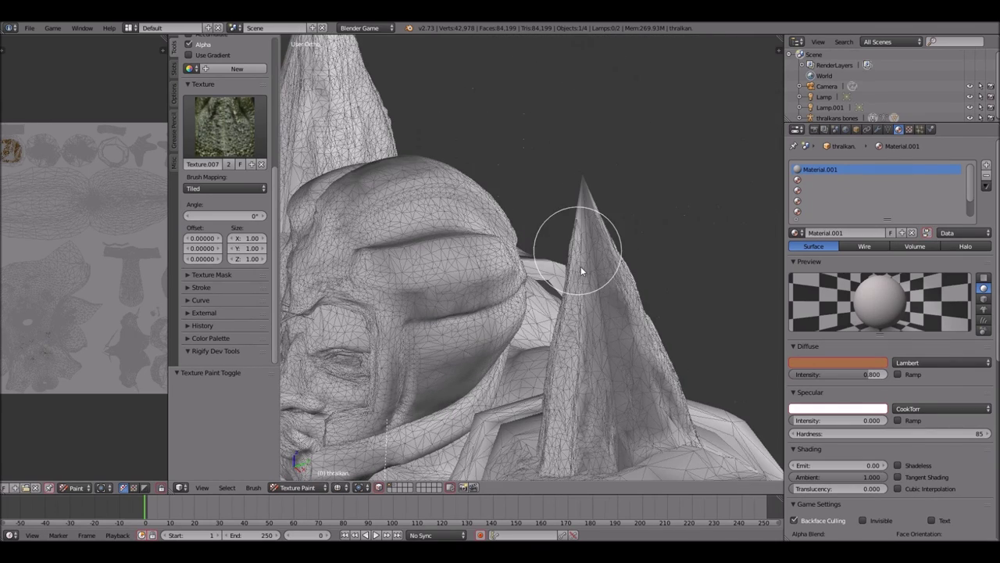
key(l)
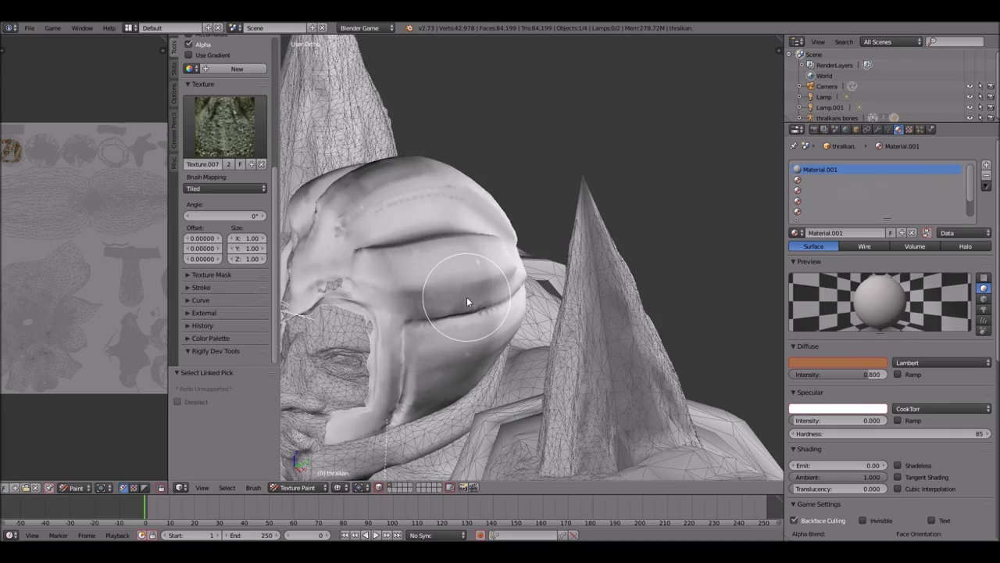
scroll(467, 301, down, 4)
middle_drag(466, 301, 468, 298)
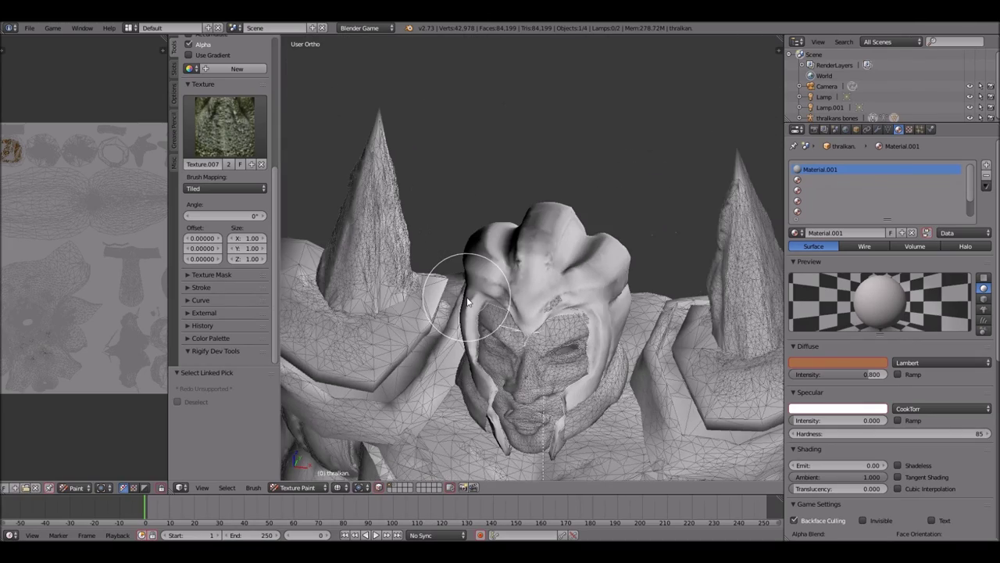
Step: Reset the paint mask to cover all faces of the mesh
key(a)
key(a)
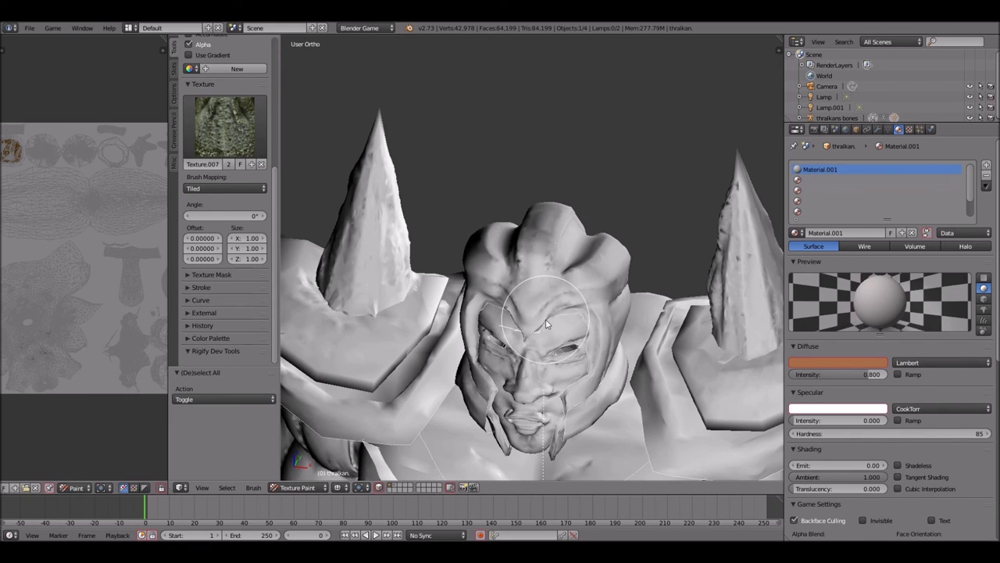
Step: Switch the viewport shading to Texture and check the painted scales on the character's back
key(KP_1)
click(359, 487)
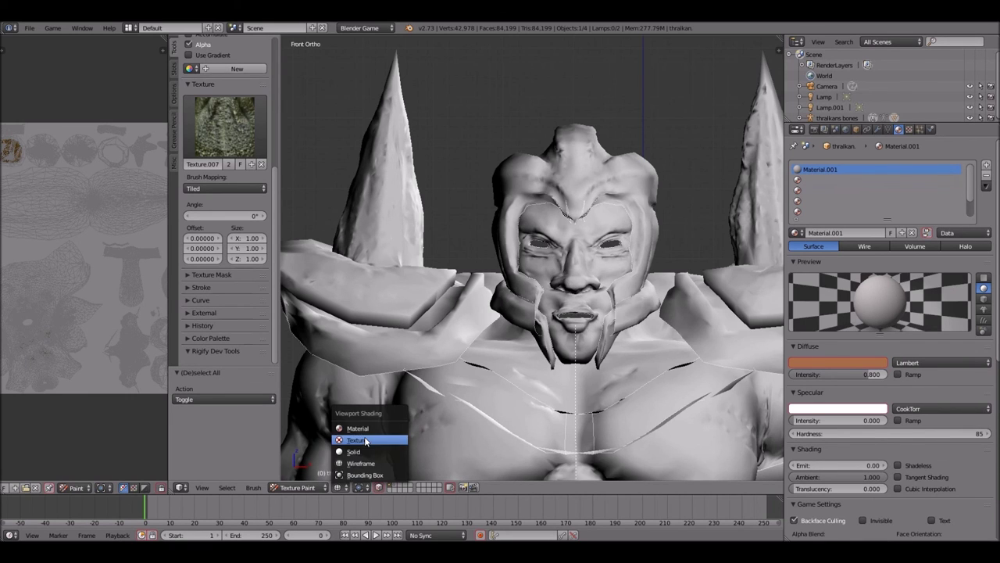
click(365, 442)
middle_drag(592, 312, 610, 304)
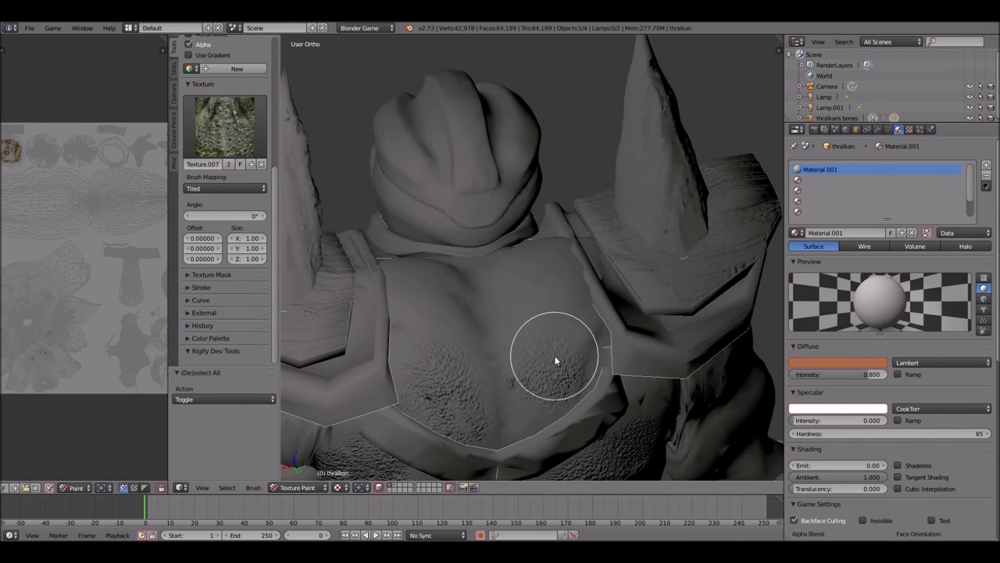
scroll(555, 361, down, 4)
key(KP_1)
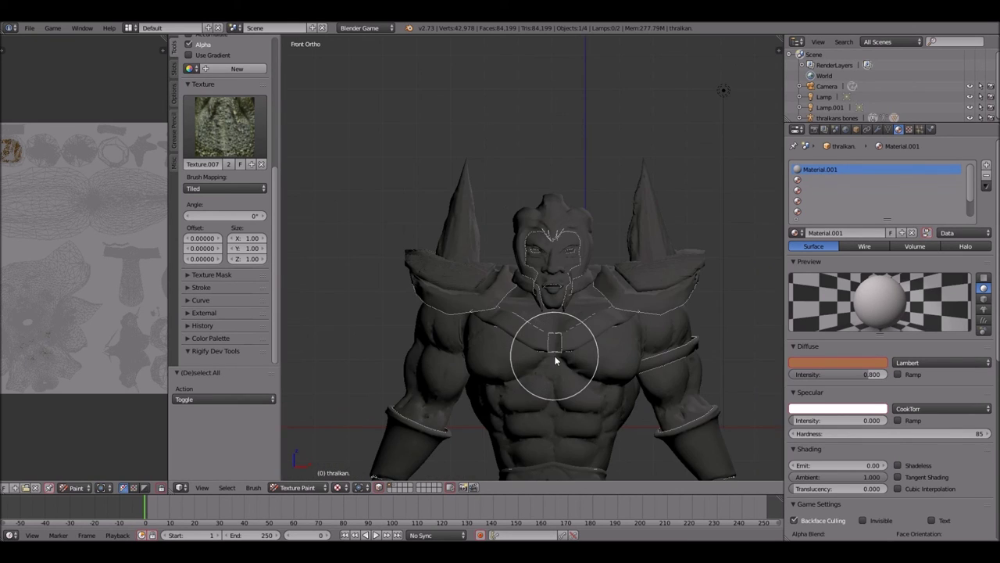
key(ctrl+KP_1)
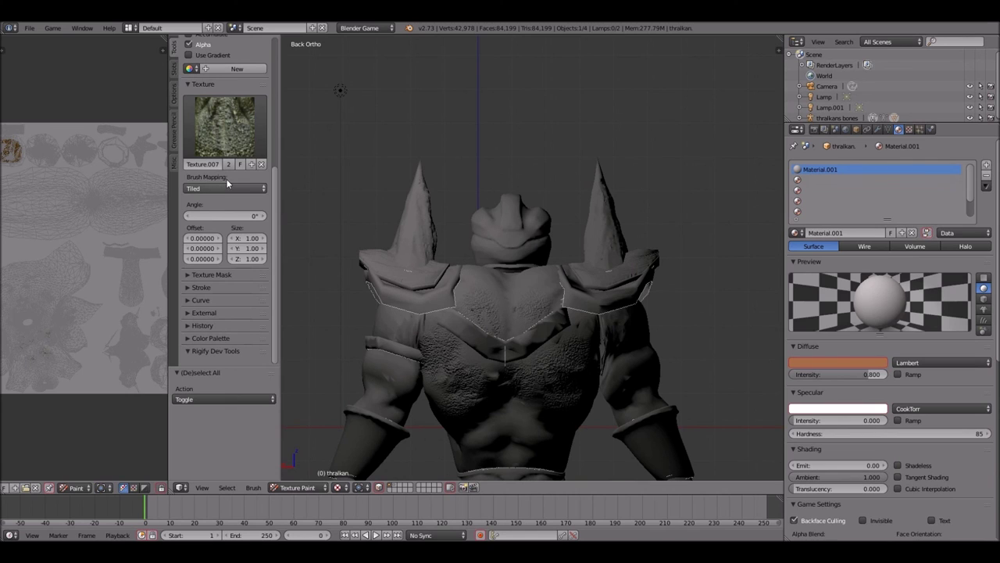
Step: Set the brush mapping to Stencil and position the character's back beneath the Texture.007 scales
click(225, 189)
click(232, 131)
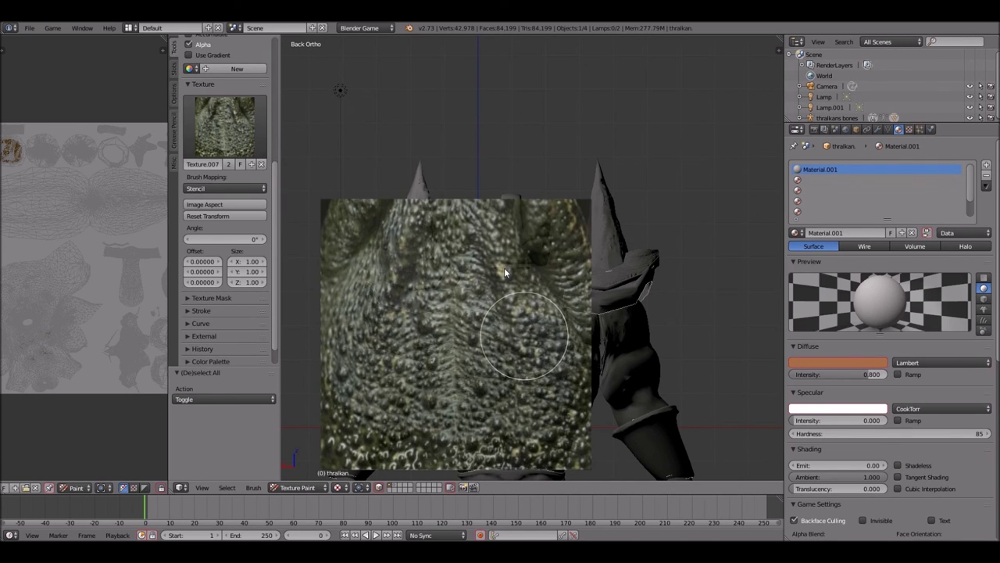
key(ctrl+KP_4)
ctrl+scroll(504, 267, up, 3)
scroll(504, 268, up, 2)
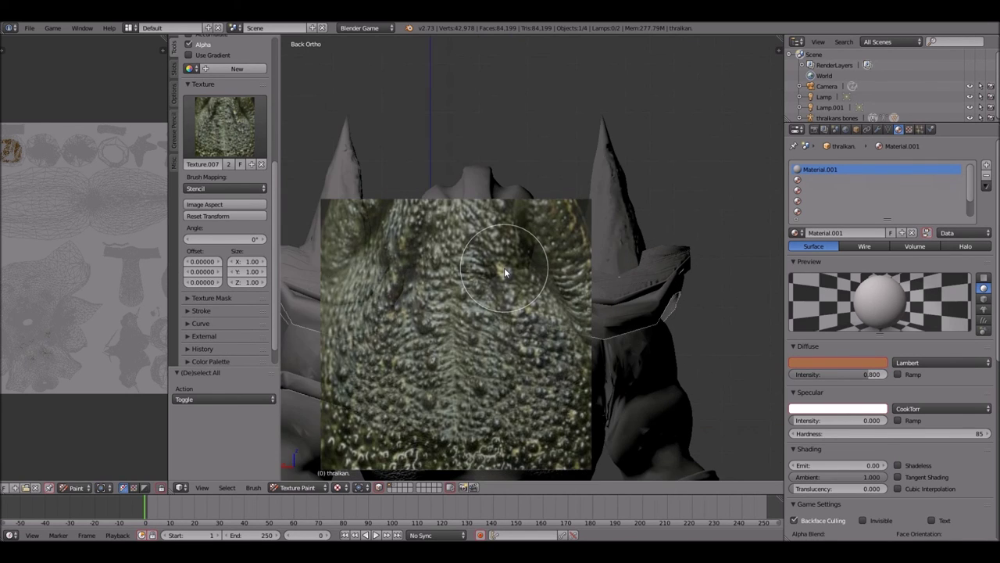
scroll(504, 267, up, 1)
shift+scroll(504, 267, down, 6)
scroll(504, 268, down, 3)
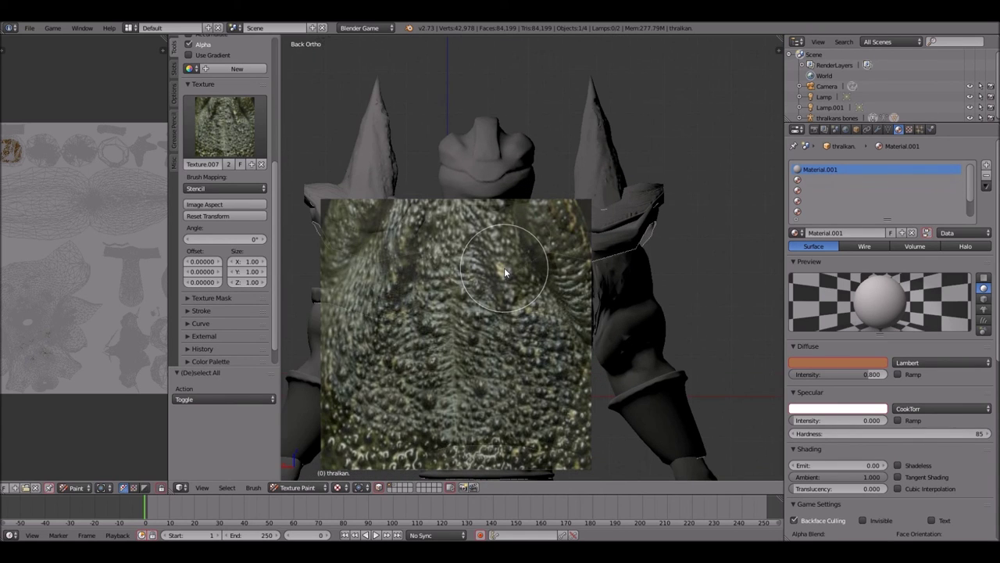
scroll(504, 267, down, 2)
ctrl+scroll(503, 268, down, 1)
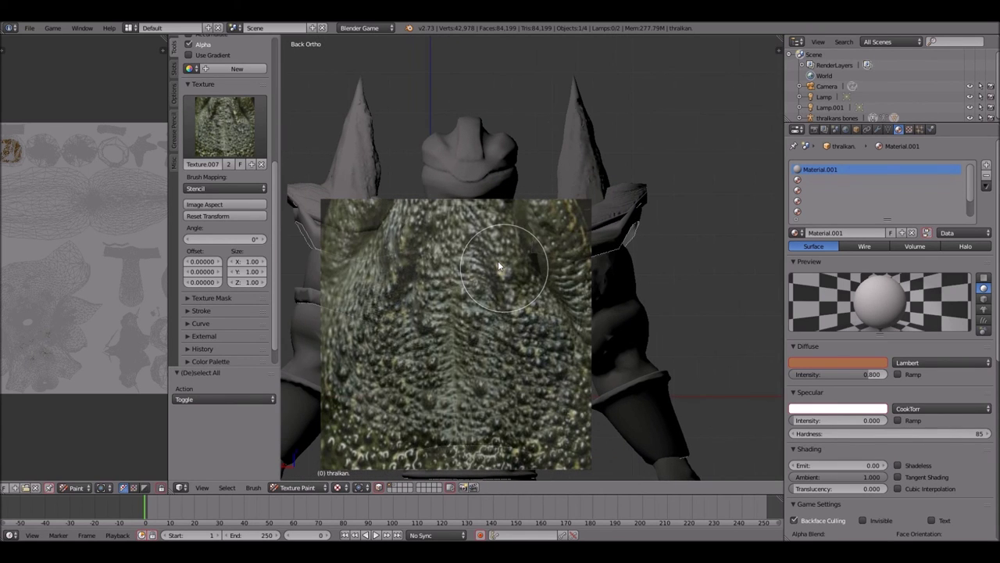
Step: Paint the stencilled Texture.007 scales down the middle and across the lower back
scroll(233, 81, up, 7)
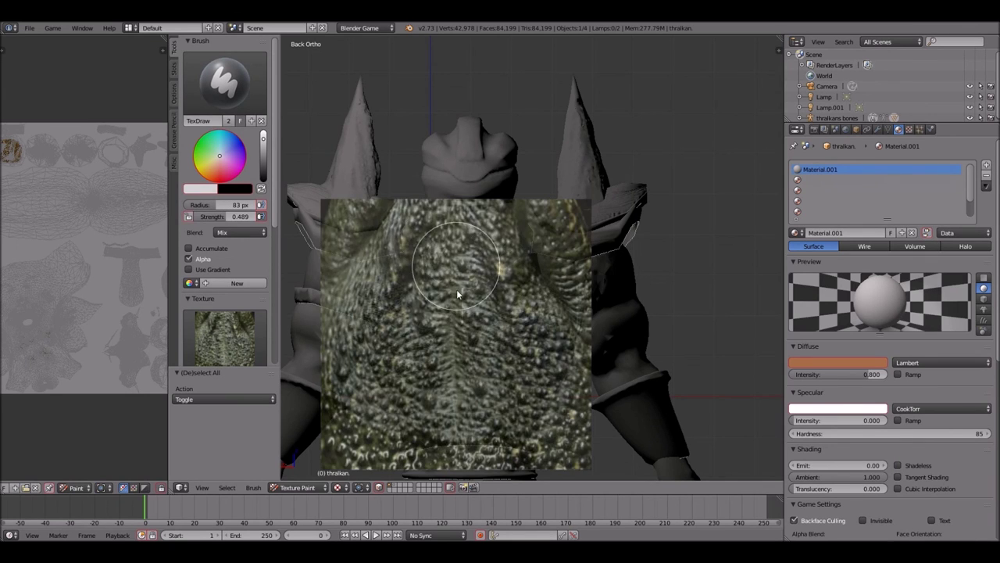
mouse_move(458, 291)
mouse_down()
mouse_move(469, 393)
mouse_move(508, 374)
mouse_move(444, 429)
mouse_move(397, 375)
mouse_move(395, 283)
mouse_move(414, 254)
mouse_move(523, 251)
mouse_move(560, 280)
mouse_move(526, 257)
mouse_move(511, 261)
mouse_move(472, 425)
mouse_up()
drag(453, 430, 391, 434)
Step: Paint the stencilled Texture.007 scales onto the rear of the body just below the belt
shift+scroll(512, 419, down, 20)
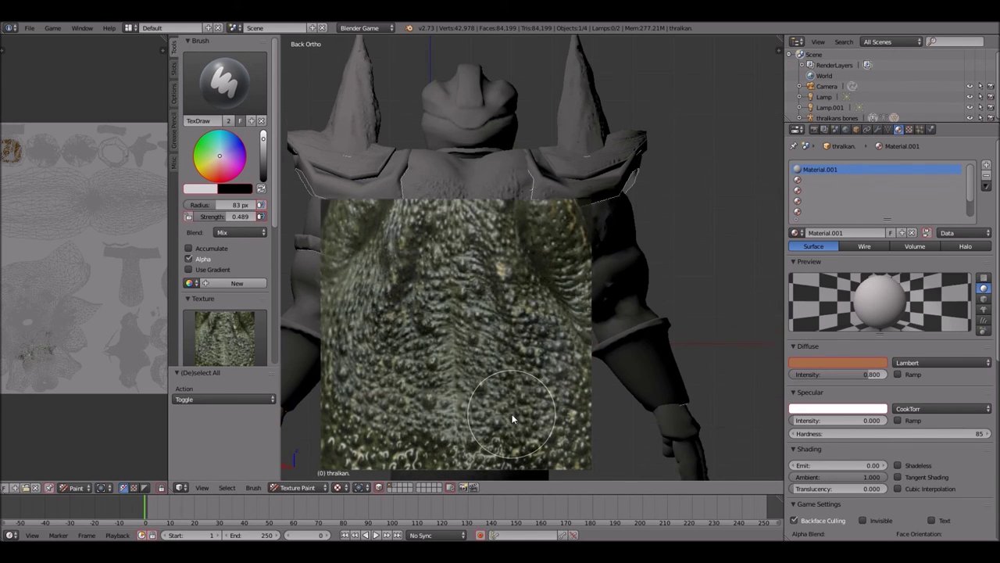
shift+scroll(508, 415, up, 1)
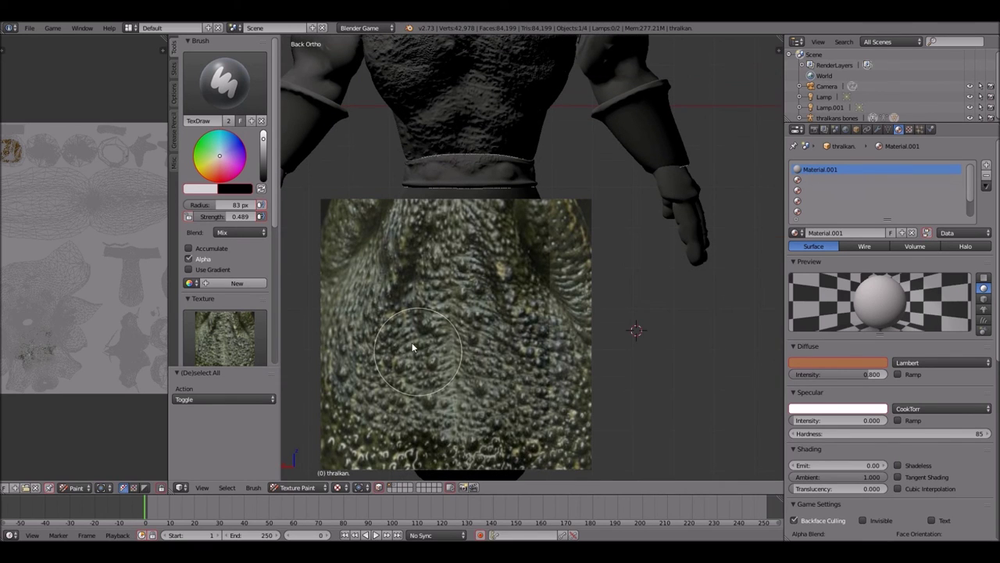
ctrl+scroll(440, 301, up, 2)
shift+scroll(439, 301, up, 2)
ctrl+scroll(439, 301, down, 2)
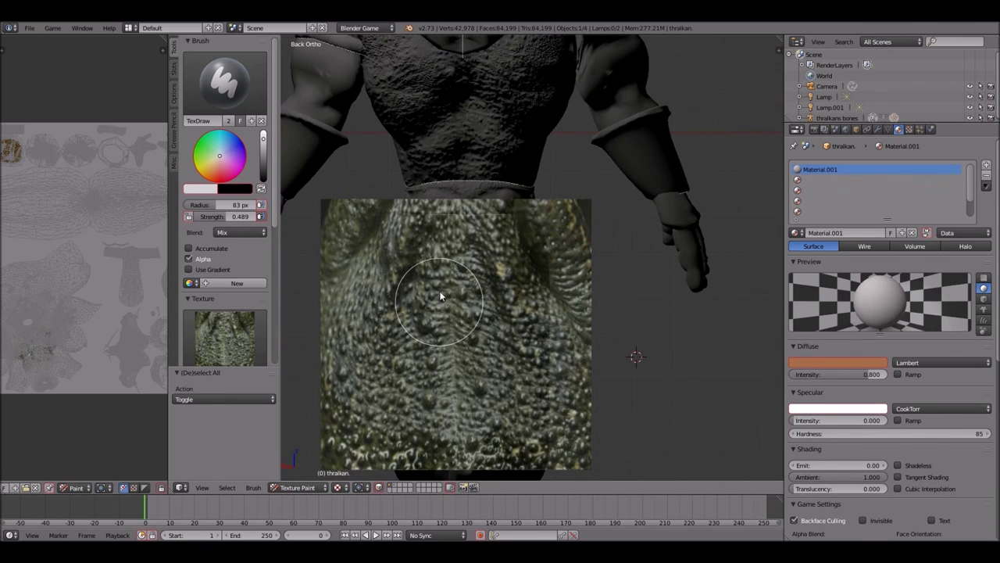
ctrl+scroll(442, 274, up, 1)
drag(450, 238, 465, 283)
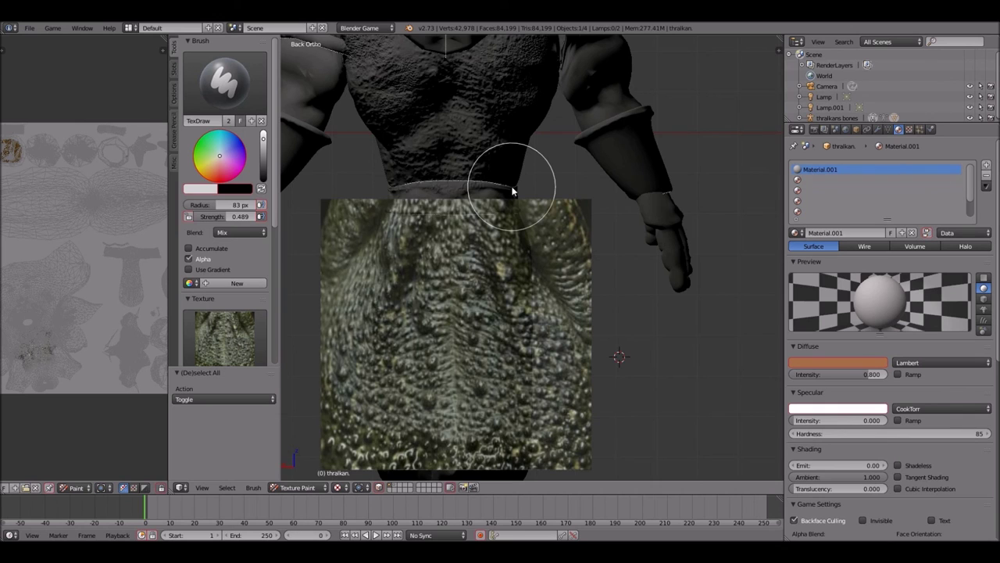
Step: Choose Texture.004 as the brush texture for painting the helmet at the front of the head
shift+scroll(512, 188, up, 12)
ctrl+alt+scroll(512, 187, down, 3)
key(KP_4)
key(KP_4)
key(KP_4)
key(KP_4)
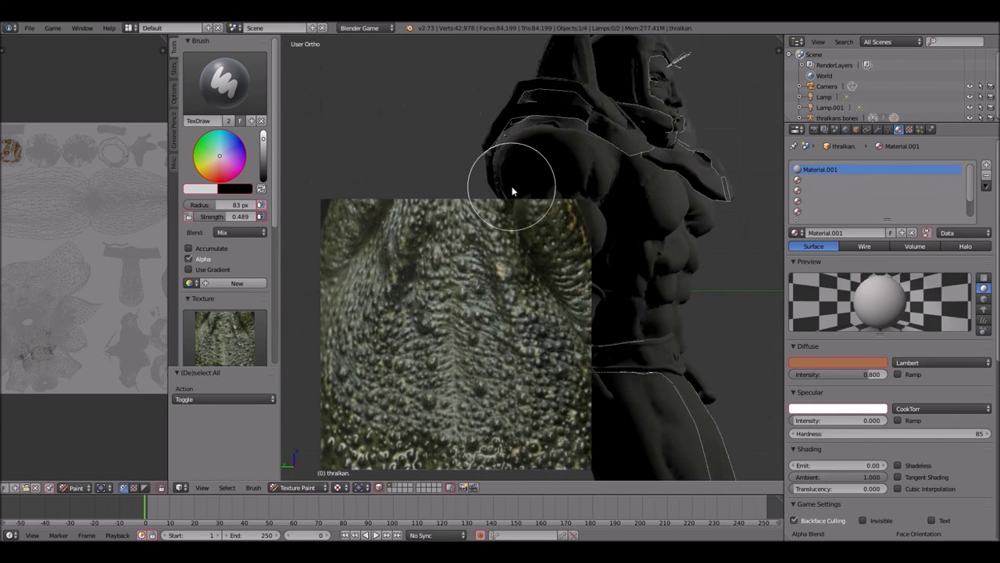
key(KP_1)
scroll(624, 297, up, 2)
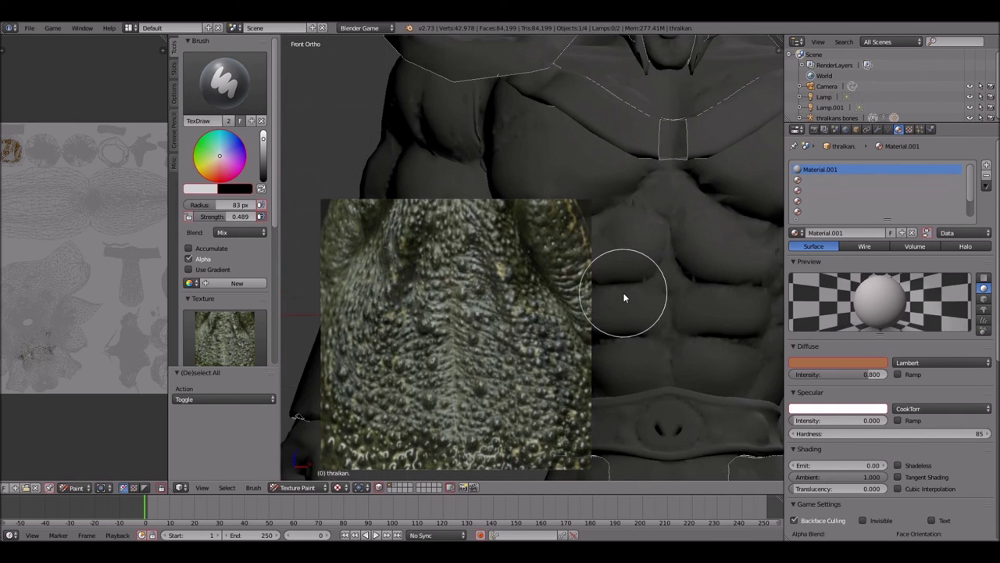
shift+scroll(624, 297, up, 19)
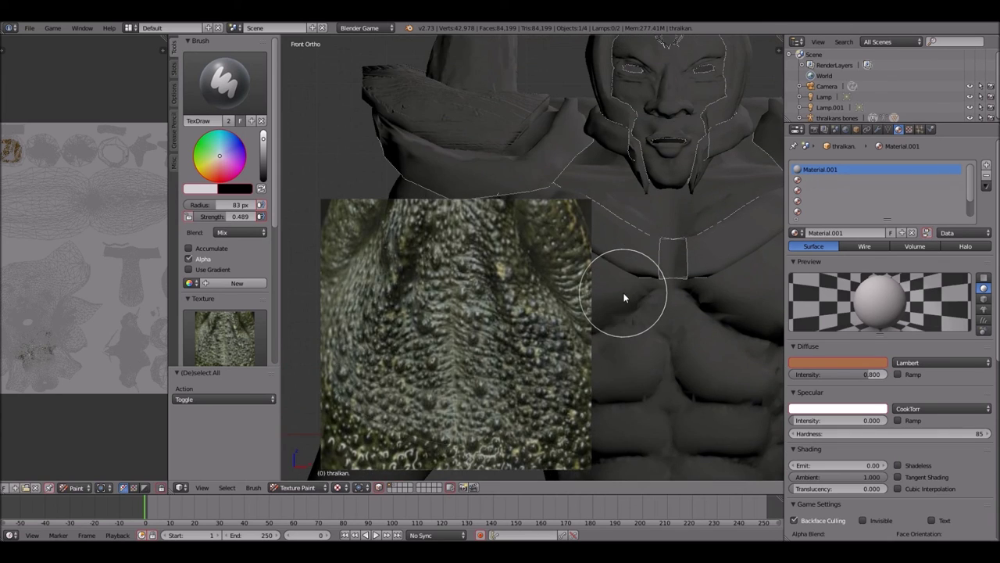
scroll(623, 297, up, 2)
ctrl+scroll(624, 297, up, 7)
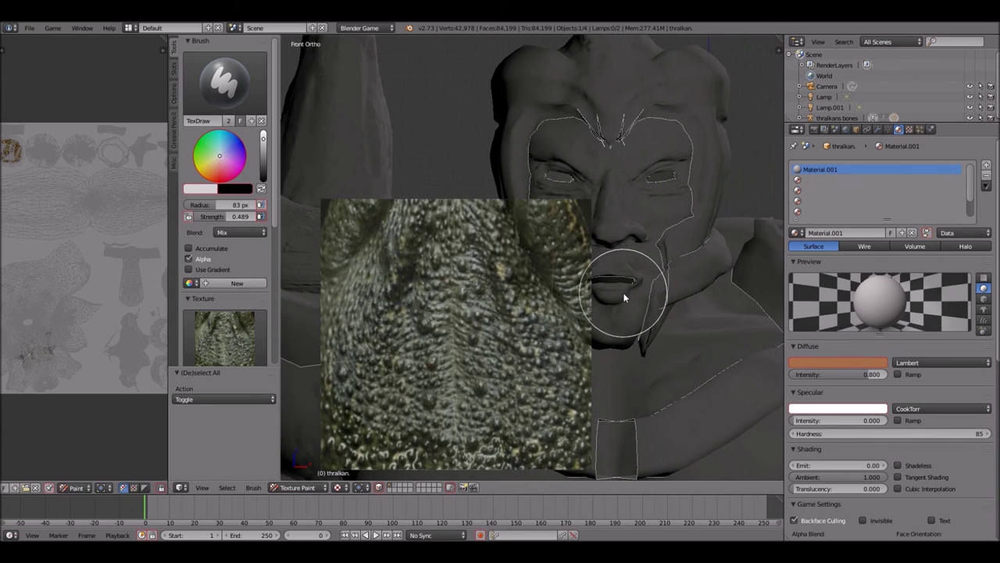
shift+scroll(624, 297, up, 9)
click(224, 338)
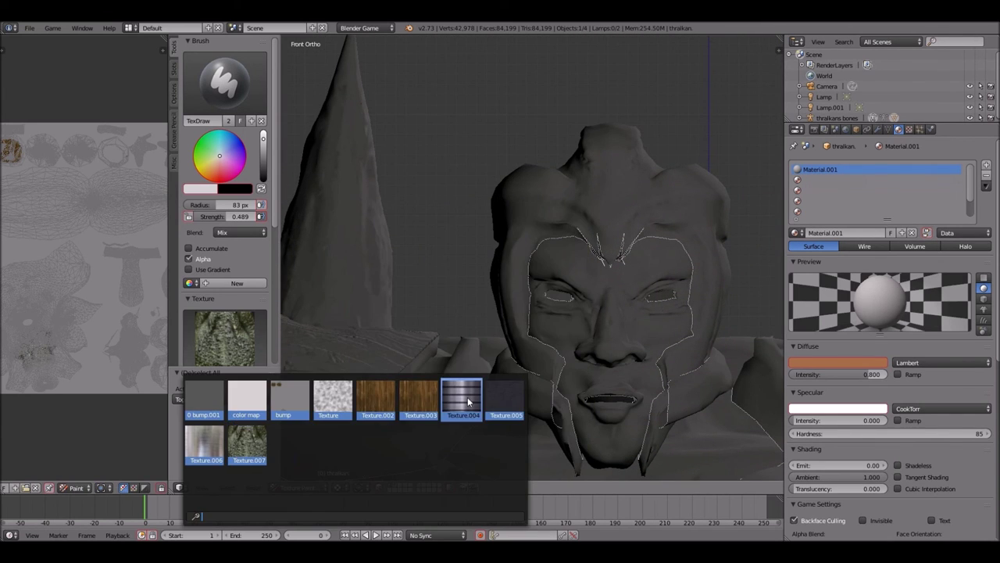
click(468, 402)
Step: Limit the paint mask to the linked faces of the helmet
key(ctrl+KP_6)
key(ctrl+KP_6)
key(ctrl+KP_6)
key(ctrl+KP_6)
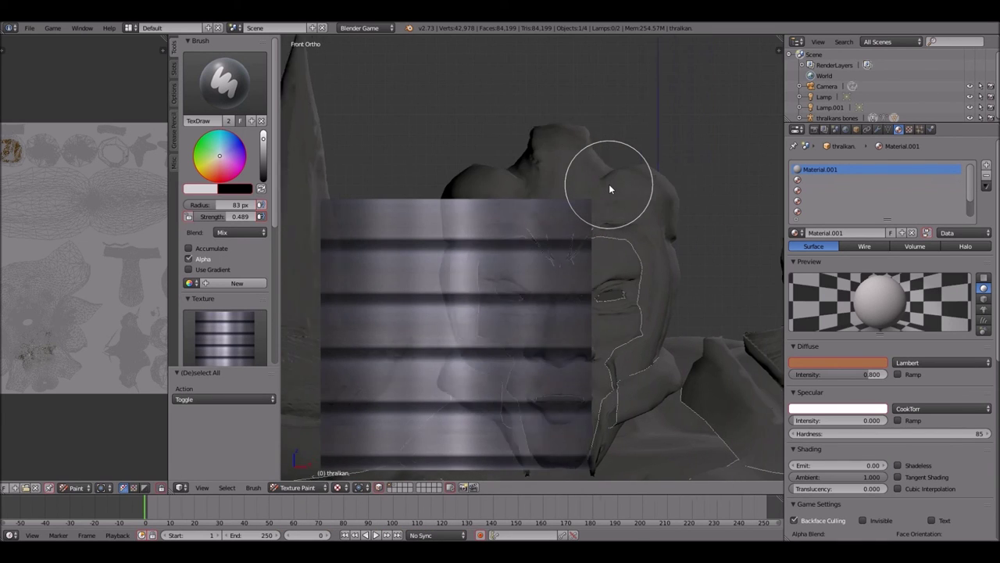
shift+scroll(609, 184, up, 5)
ctrl+scroll(609, 184, up, 5)
shift+scroll(609, 183, down, 4)
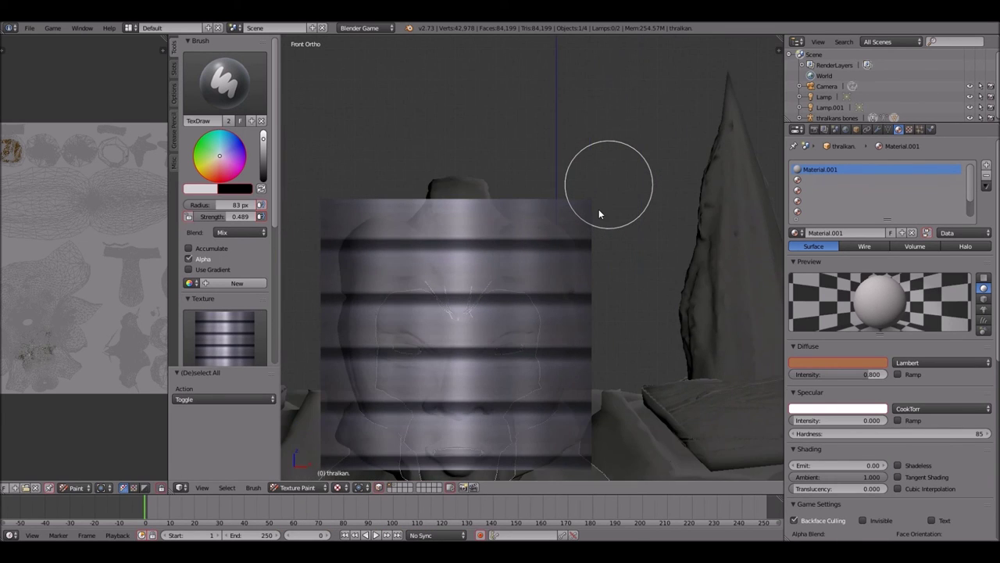
key(ctrl+KP_6)
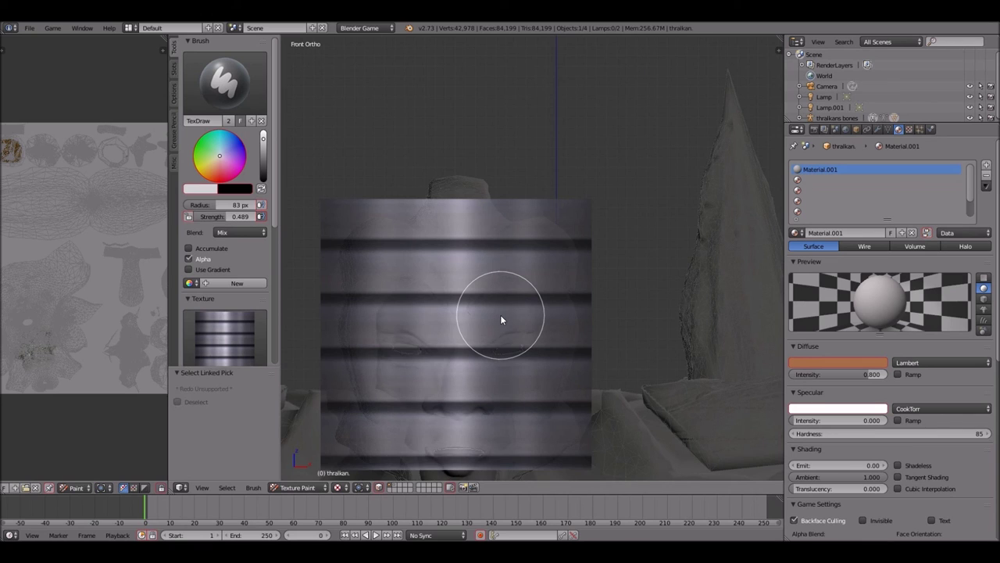
key(l)
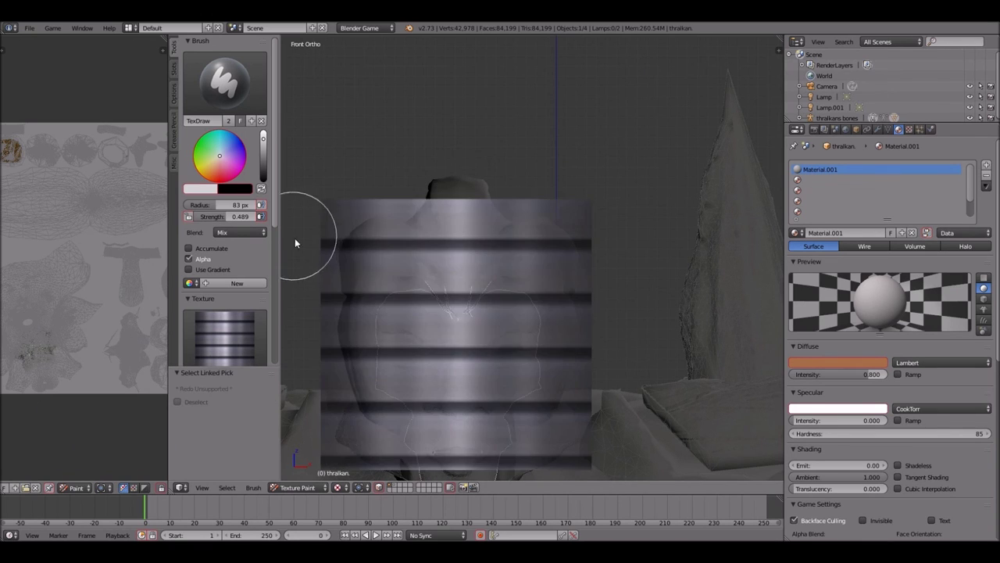
Step: Set the brush mapping to Tiled and paint Texture.004 bands down the front of the helmet's central crest
scroll(232, 316, down, 4)
click(228, 296)
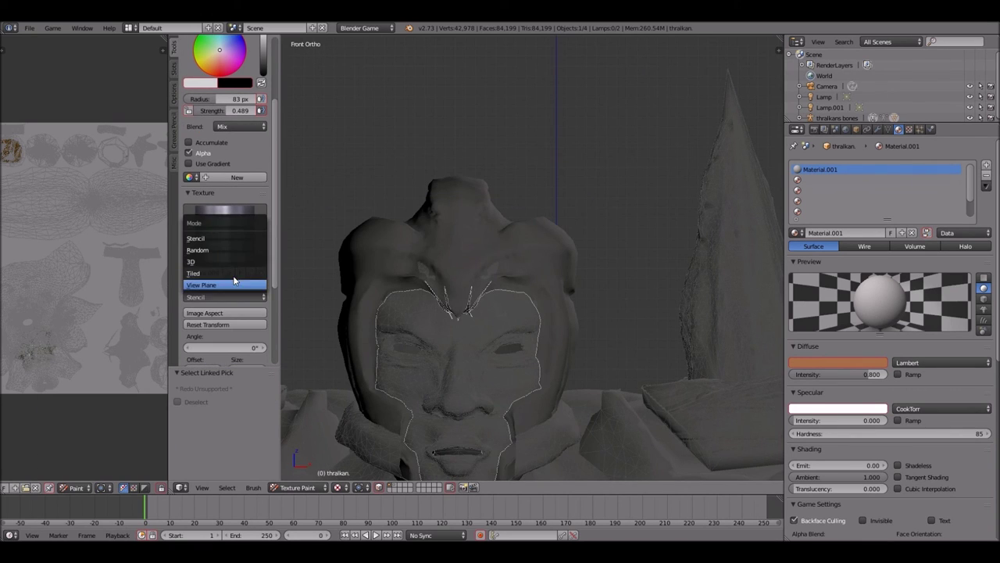
click(236, 272)
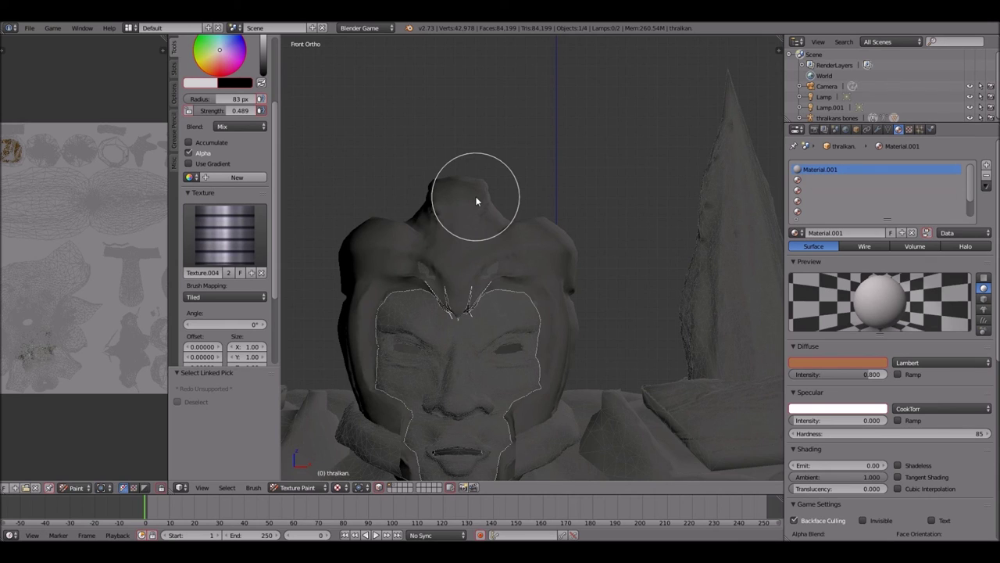
mouse_move(476, 202)
mouse_down()
mouse_move(462, 217)
mouse_move(460, 263)
mouse_move(470, 207)
mouse_up()
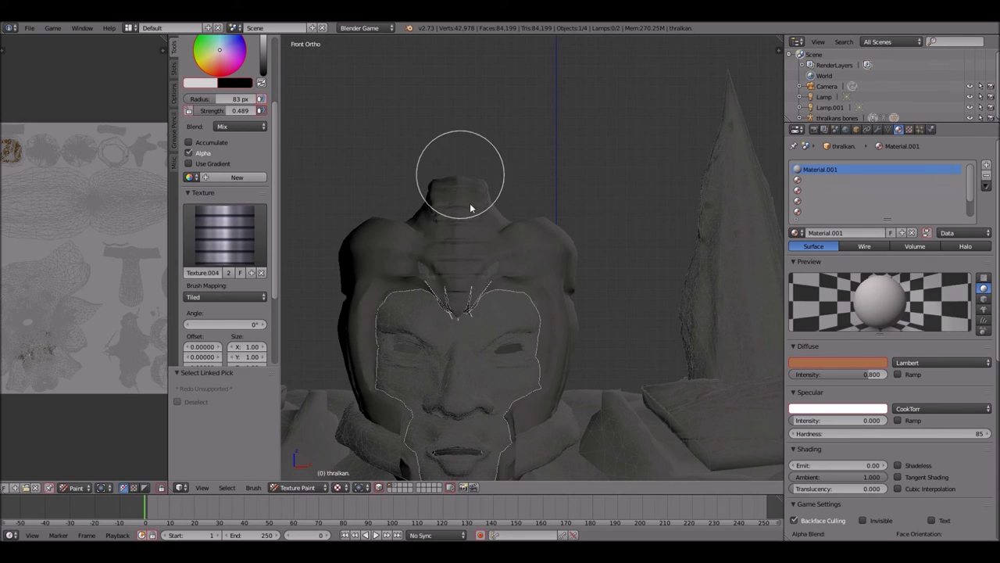
Step: Paint the tiled Texture.004 bands along the top of the helmet's crest and go over its front end again
key(KP_7)
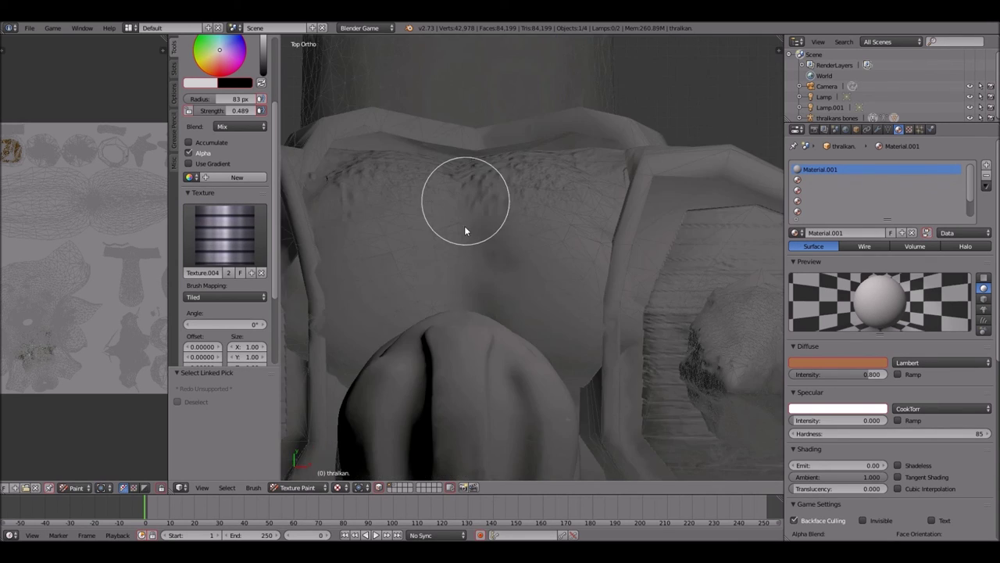
shift+scroll(462, 364, down, 1)
shift+scroll(484, 303, down, 10)
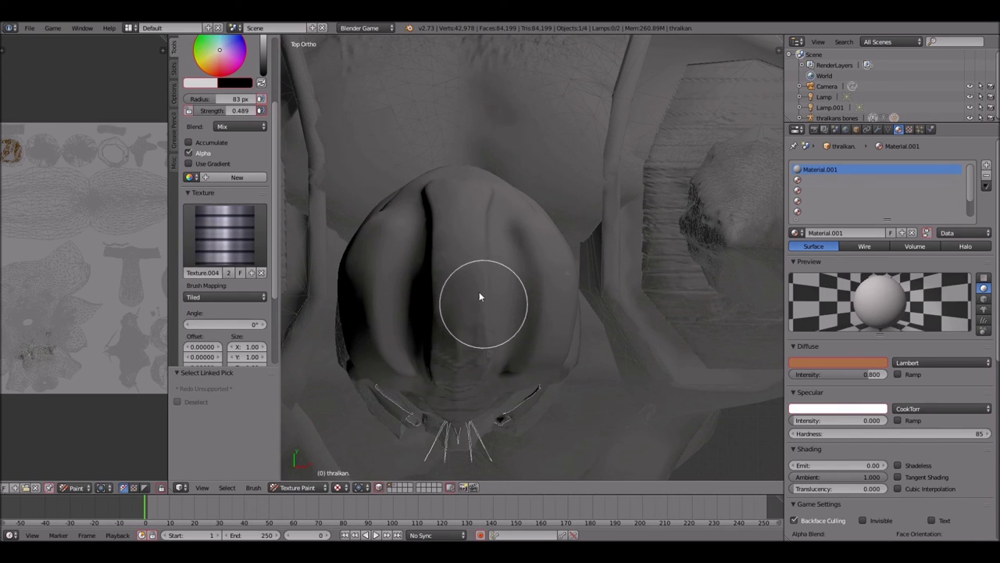
mouse_move(480, 297)
mouse_down()
mouse_move(462, 223)
mouse_move(460, 328)
mouse_move(460, 193)
mouse_move(462, 364)
mouse_up()
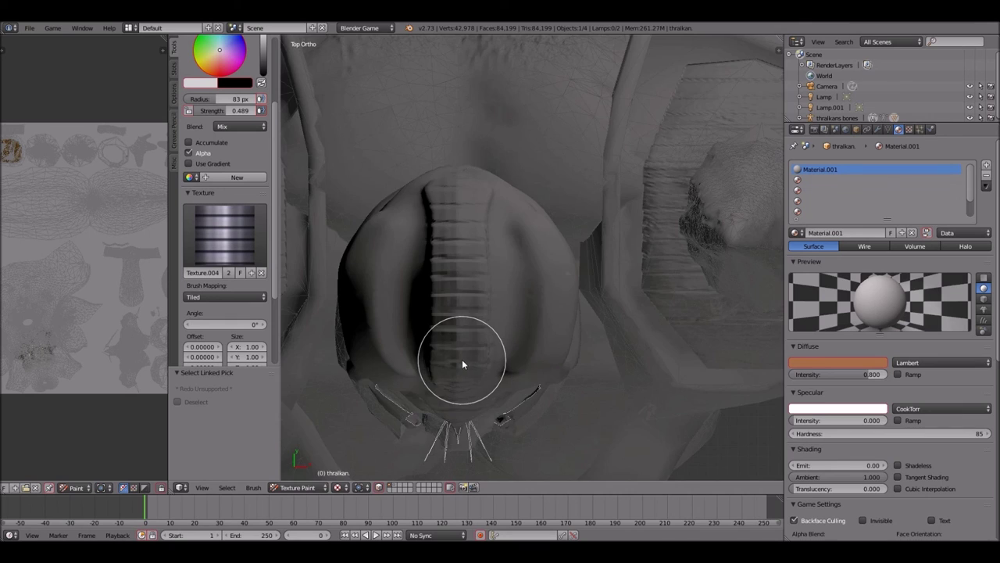
key(KP_1)
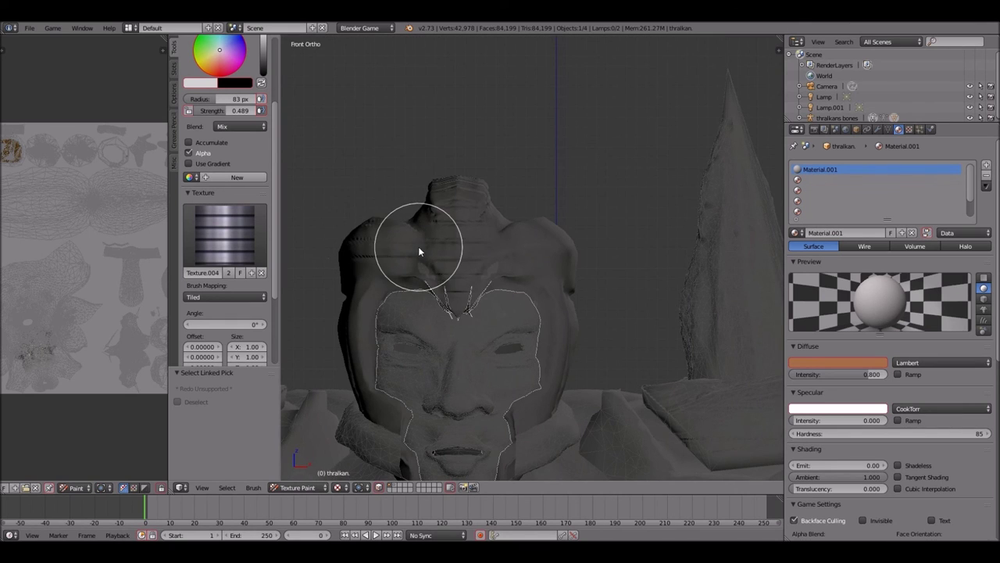
mouse_move(419, 248)
mouse_down()
mouse_move(485, 248)
mouse_move(451, 245)
mouse_move(458, 284)
mouse_move(461, 226)
mouse_up()
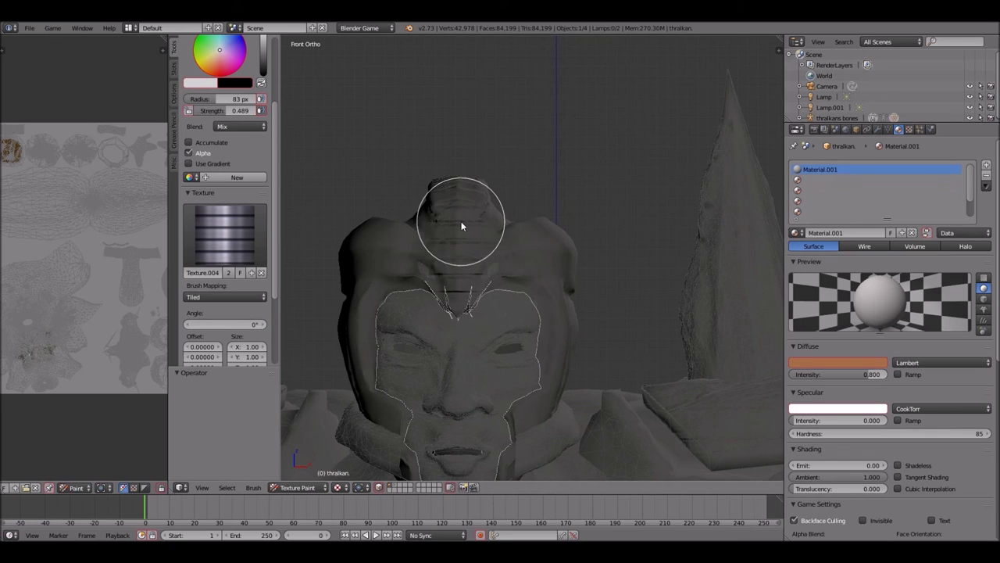
Step: Examine the painted bands on the helmet's crest from all around the head
key(KP_6)
key(KP_6)
key(KP_6)
key(KP_6)
key(KP_6)
key(KP_6)
key(KP_6)
key(KP_6)
key(KP_6)
key(KP_6)
key(KP_6)
key(KP_6)
key(KP_6)
key(KP_6)
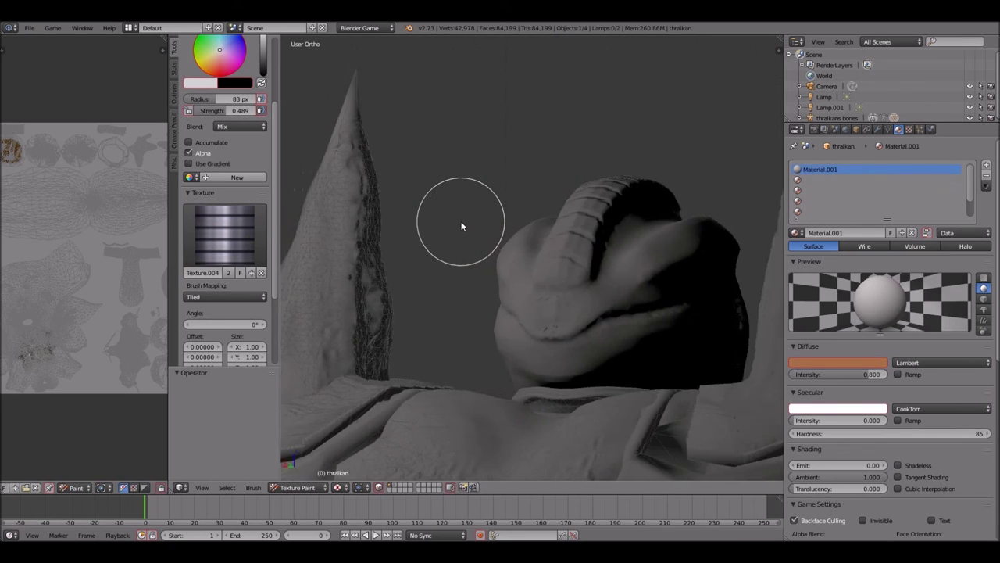
key(KP_6)
key(KP_6)
key(KP_6)
key(KP_6)
key(KP_6)
key(KP_6)
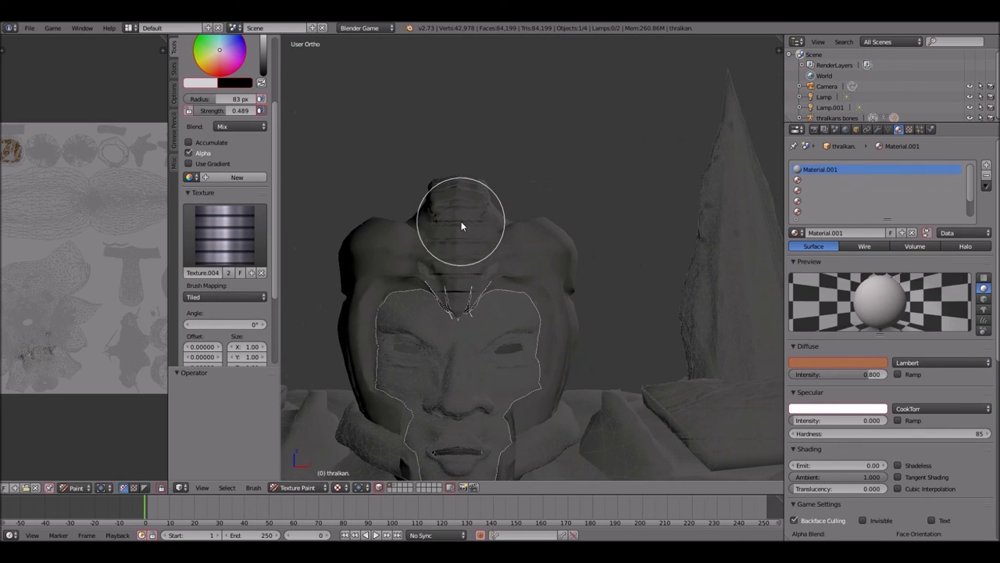
key(KP_1)
scroll(461, 221, down, 6)
scroll(461, 221, up, 6)
key(KP_8)
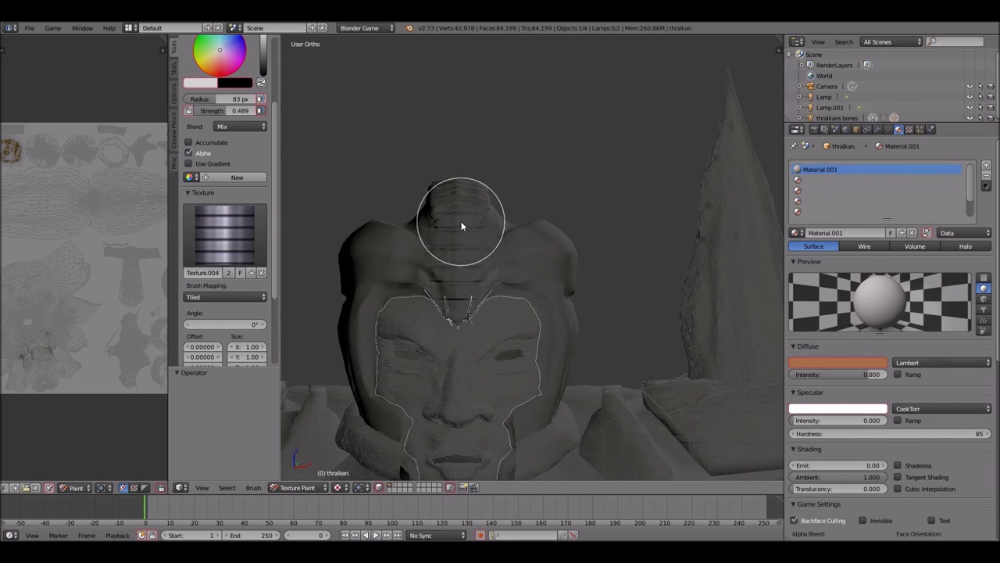
Step: Set the brush mapping to Stencil and the texture angle to 35° while viewing the helmet from above
key(KP_7)
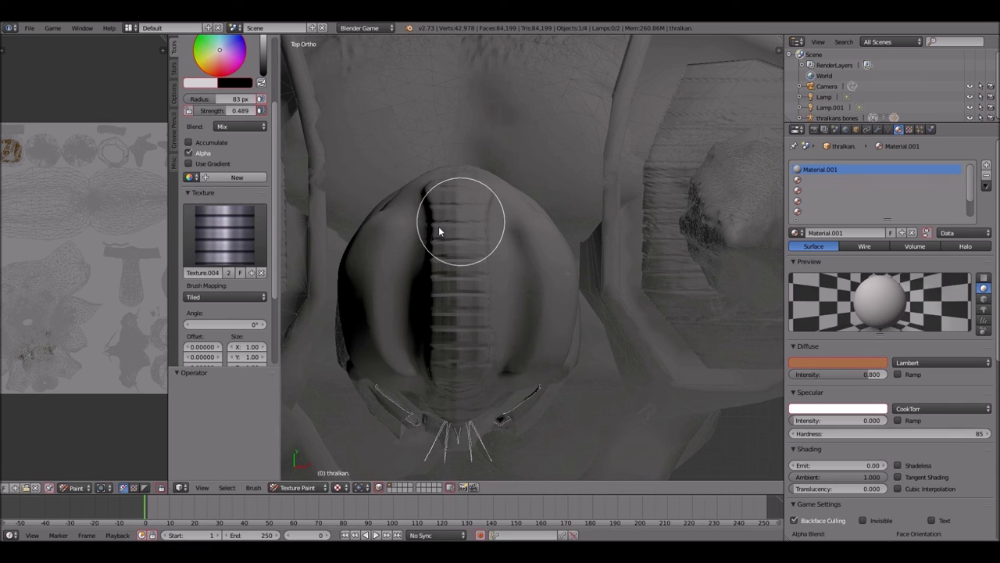
click(241, 297)
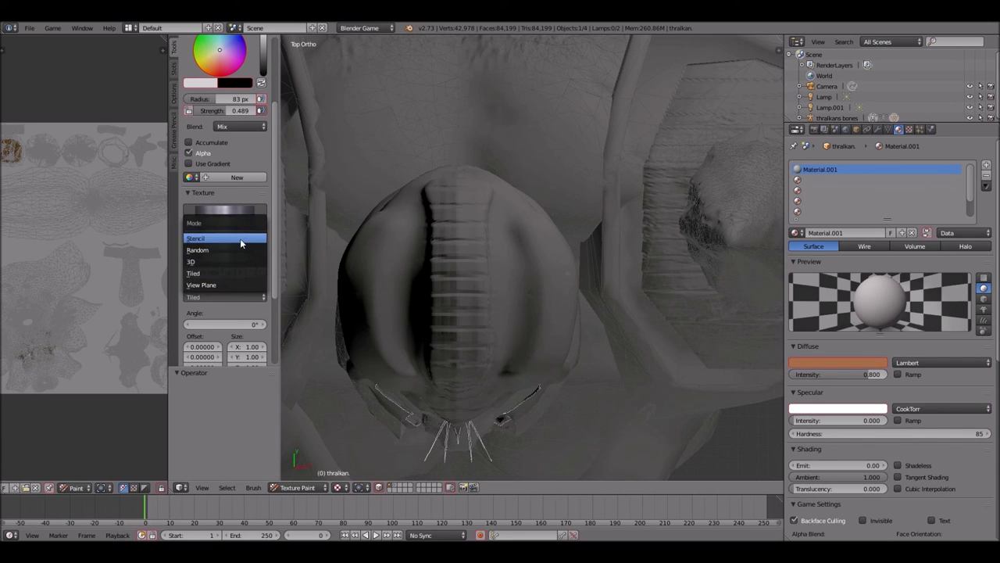
click(240, 238)
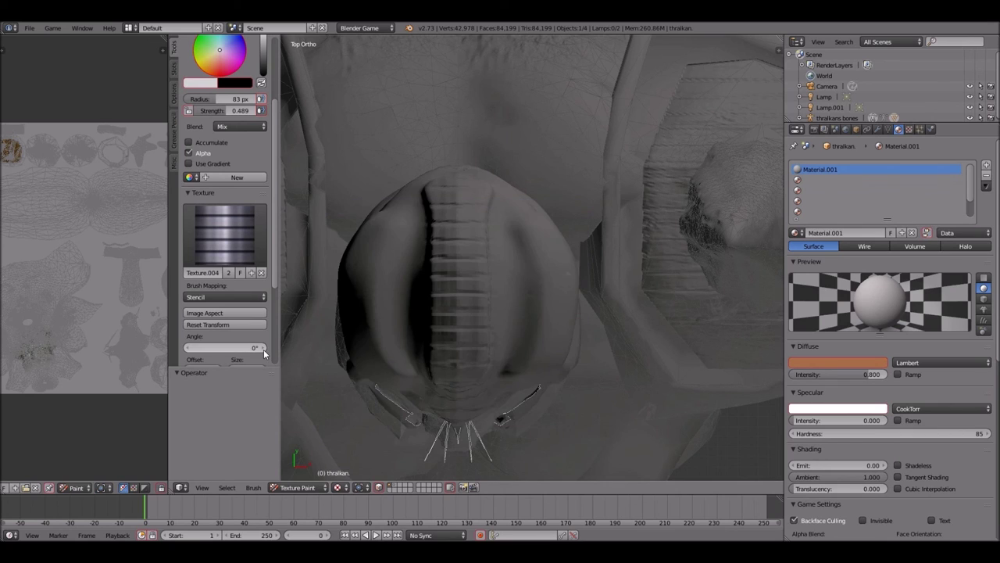
click(264, 349)
click(264, 349)
click(262, 350)
click(263, 349)
click(261, 349)
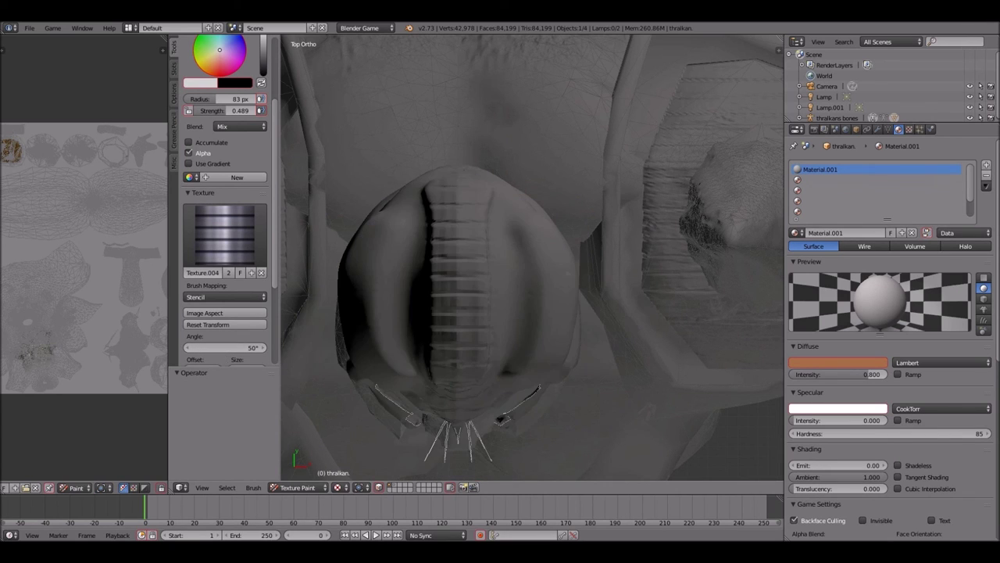
click(186, 348)
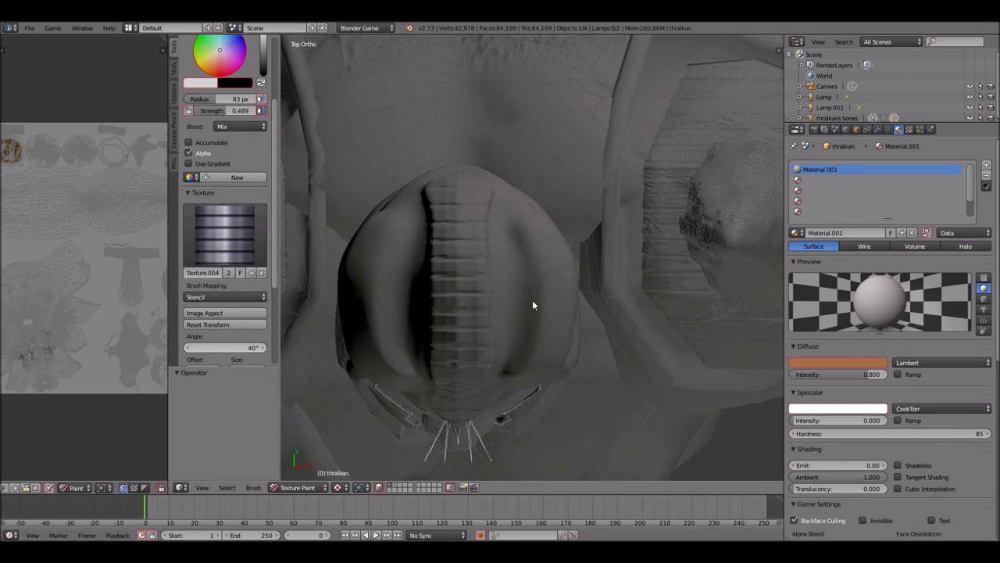
click(186, 347)
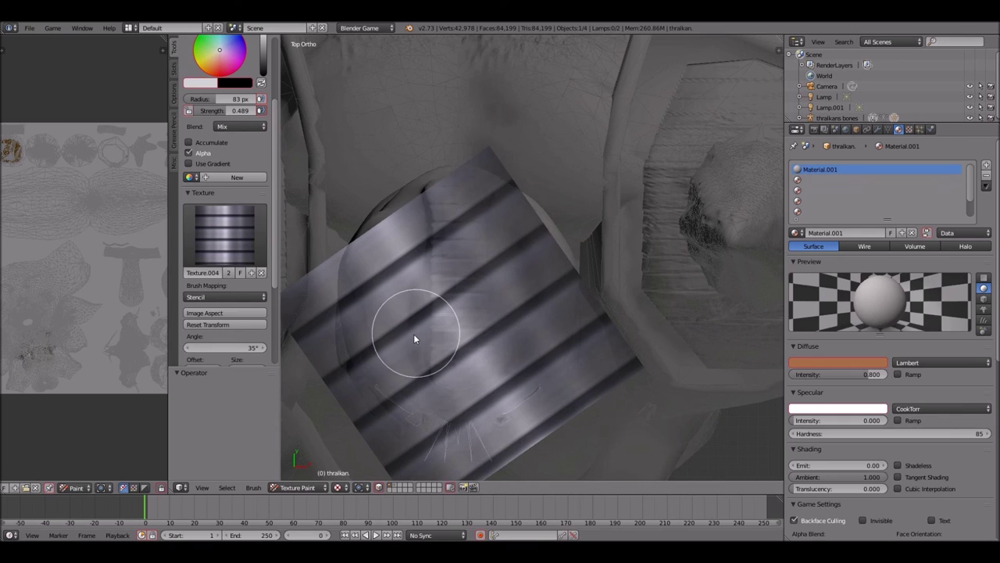
Step: Set the brush mapping back to Tiled and extend the paint mask to all faces of the character
middle_drag(492, 317, 402, 335)
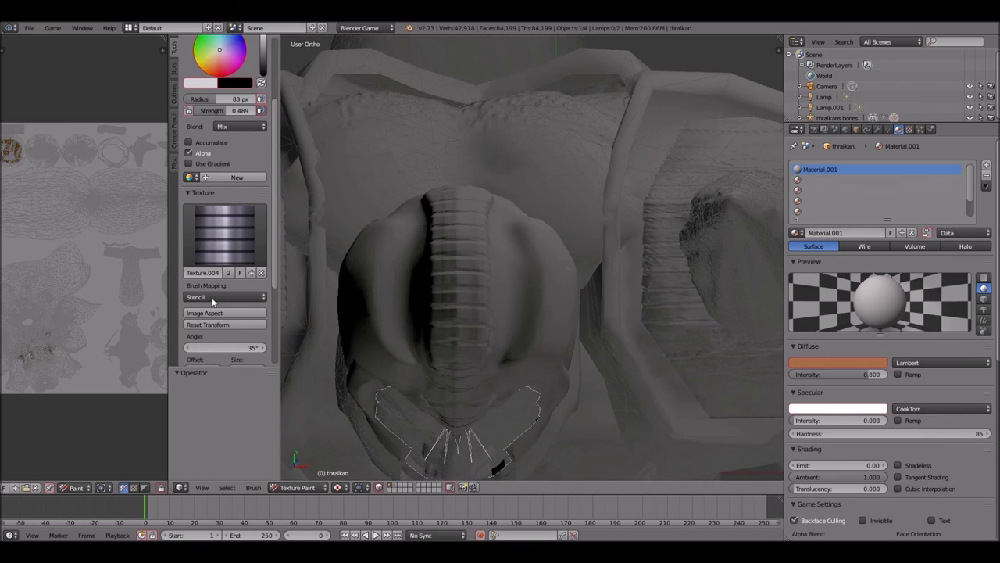
click(205, 297)
click(196, 273)
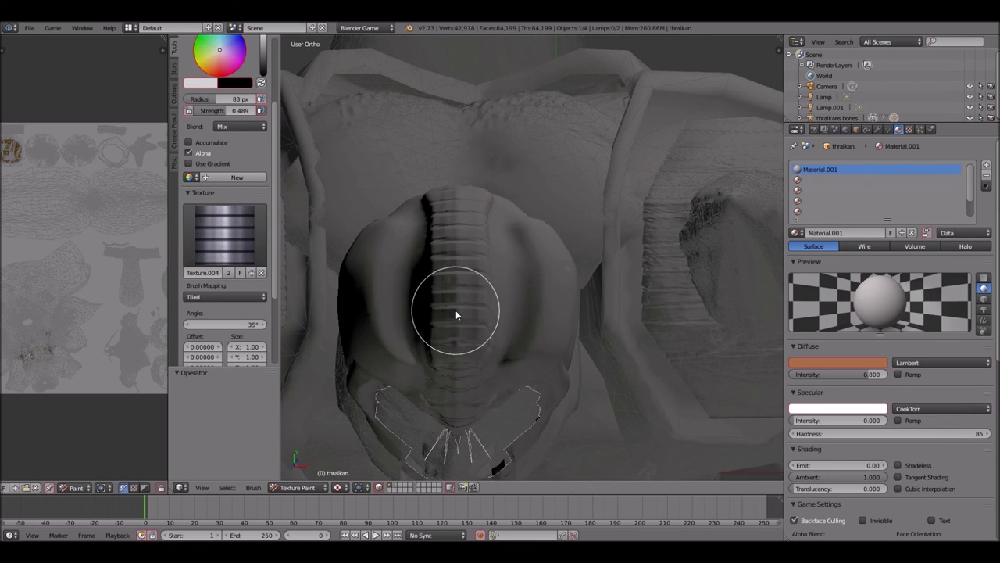
key(KP_1)
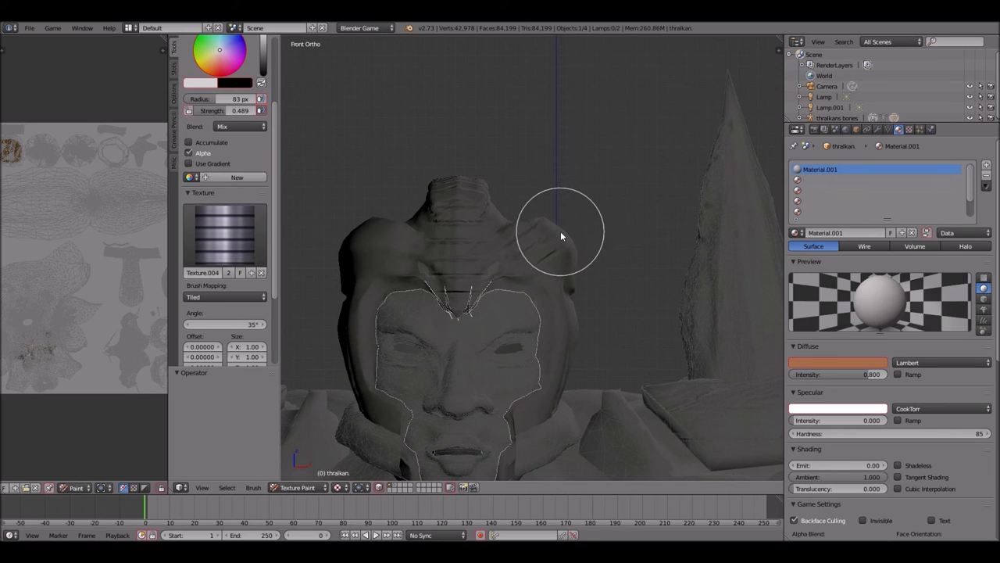
key(a)
key(a)
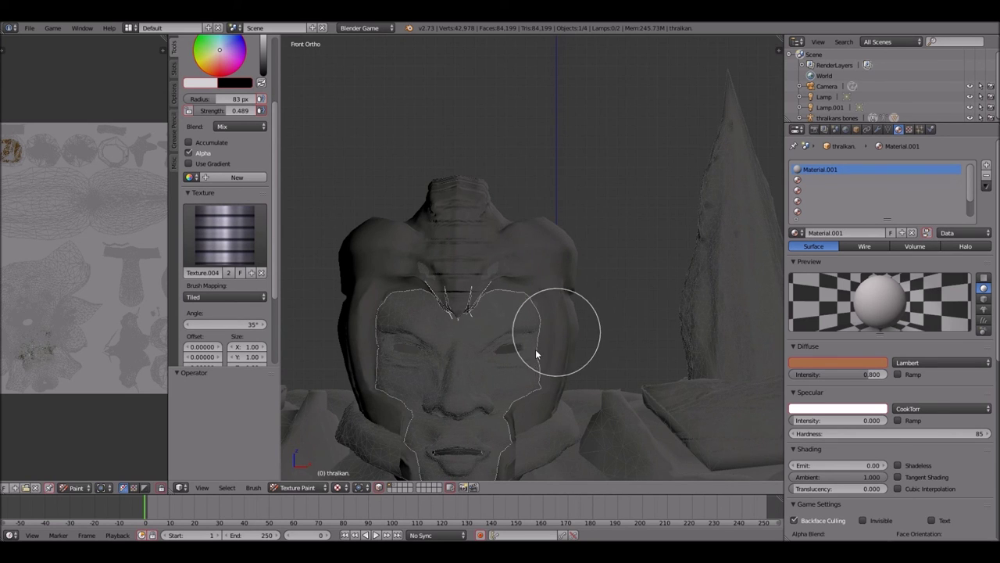
Step: Examine the painted detail on the character's helmet, shoulders, back and chest from all sides
scroll(535, 351, down, 3)
shift+middle_drag(536, 375, 536, 227)
key(KP_6)
key(KP_6)
key(KP_6)
key(KP_6)
key(KP_8)
key(KP_8)
key(KP_8)
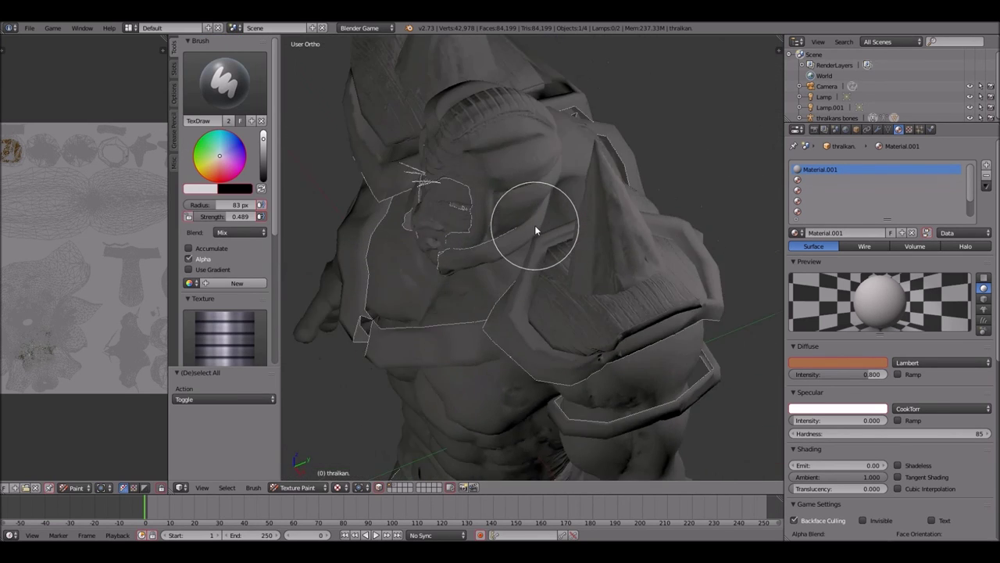
key(KP_6)
key(KP_6)
key(KP_6)
key(KP_6)
key(KP_6)
key(KP_6)
key(KP_2)
key(KP_2)
key(KP_2)
key(KP_6)
key(KP_6)
key(KP_6)
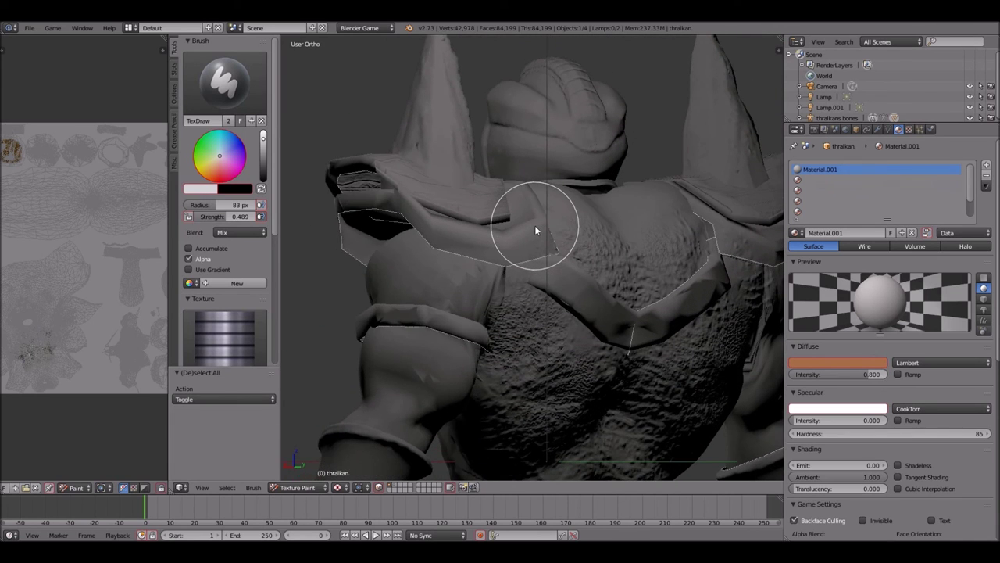
key(KP_6)
key(KP_6)
key(KP_6)
key(KP_6)
key(KP_6)
key(KP_6)
key(KP_6)
key(KP_6)
key(KP_6)
key(KP_6)
key(KP_6)
key(KP_6)
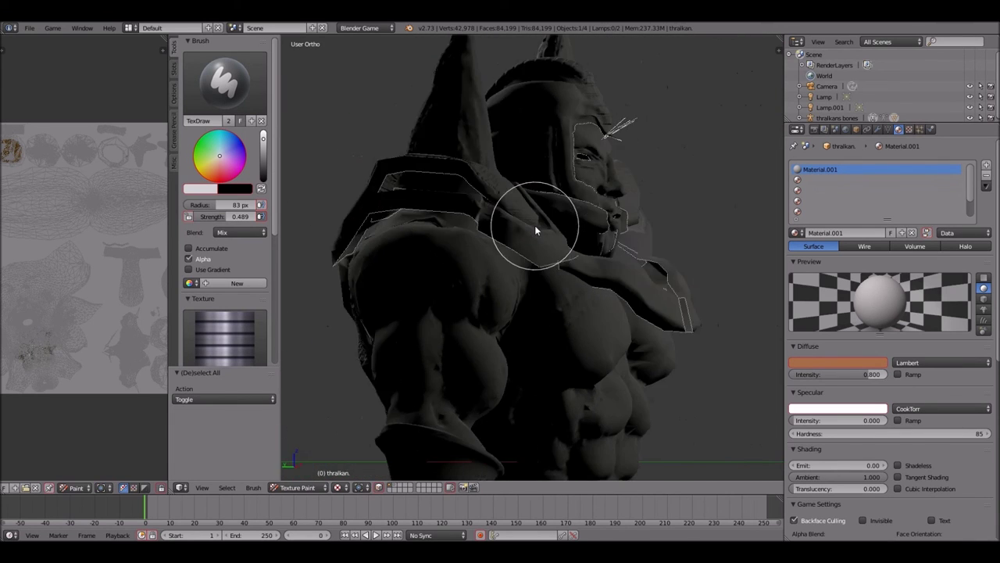
key(KP_4)
key(KP_4)
key(KP_4)
key(KP_4)
key(KP_4)
key(KP_4)
key(KP_4)
key(KP_4)
key(KP_4)
key(KP_4)
key(KP_4)
key(KP_4)
key(KP_4)
key(KP_4)
key(KP_4)
key(KP_4)
key(KP_4)
key(KP_4)
key(KP_4)
key(KP_4)
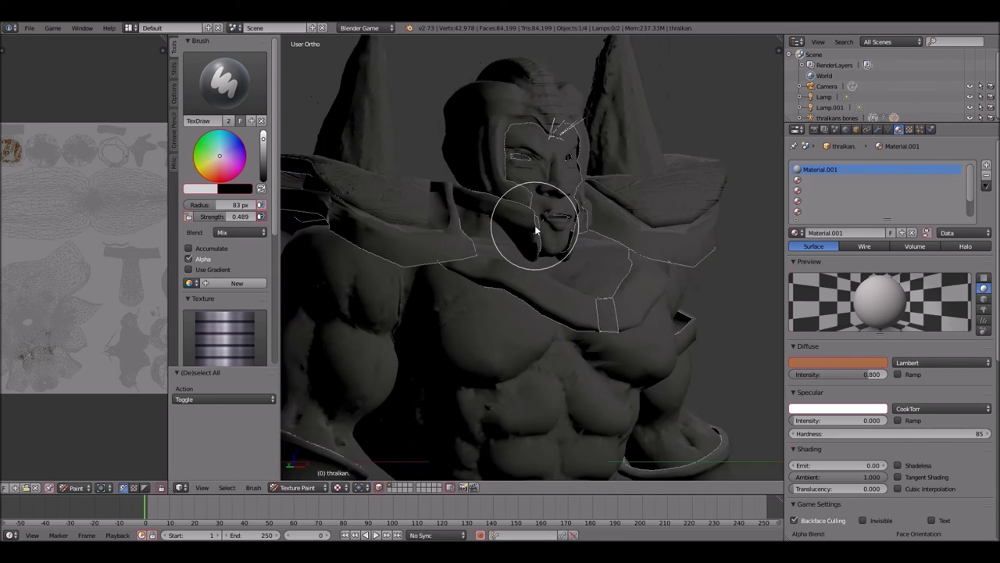
key(KP_4)
key(KP_4)
key(KP_8)
key(KP_6)
key(KP_6)
key(KP_6)
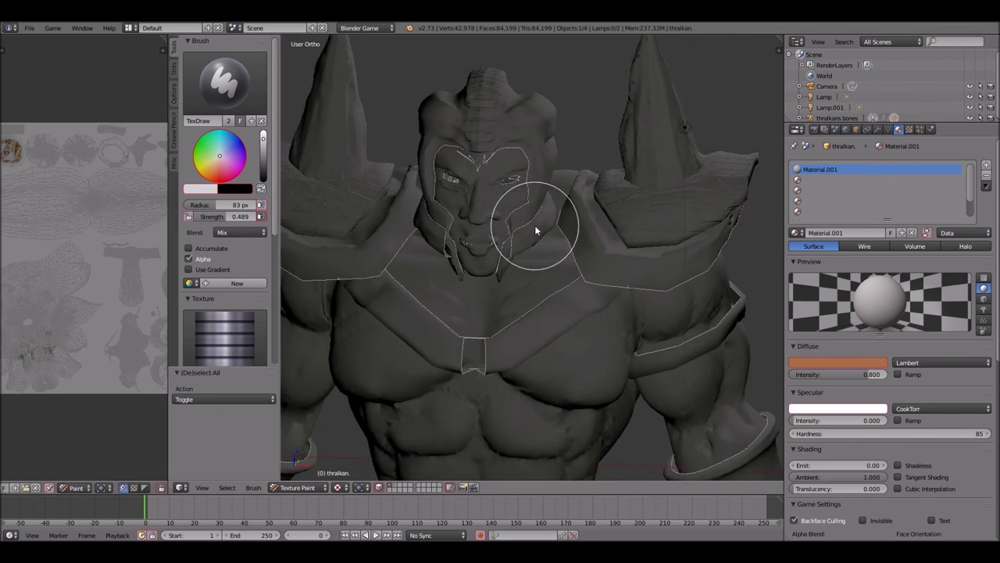
scroll(536, 230, down, 6)
scroll(535, 230, up, 4)
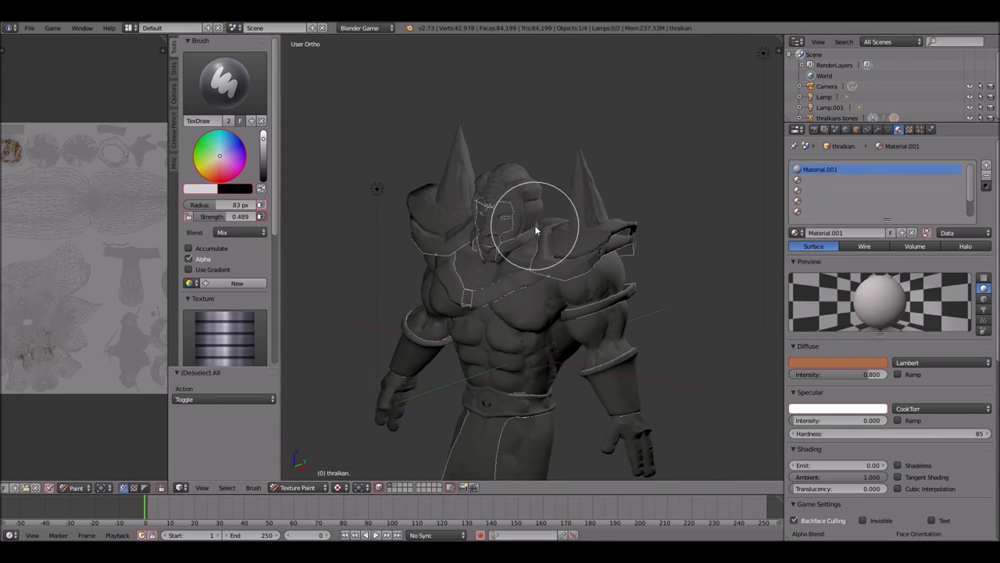
Step: Switch the brush texture to Texture.007 and paint reptile scales down both flanks of the torso beside the abs
shift+scroll(536, 230, down, 8)
scroll(536, 230, up, 5)
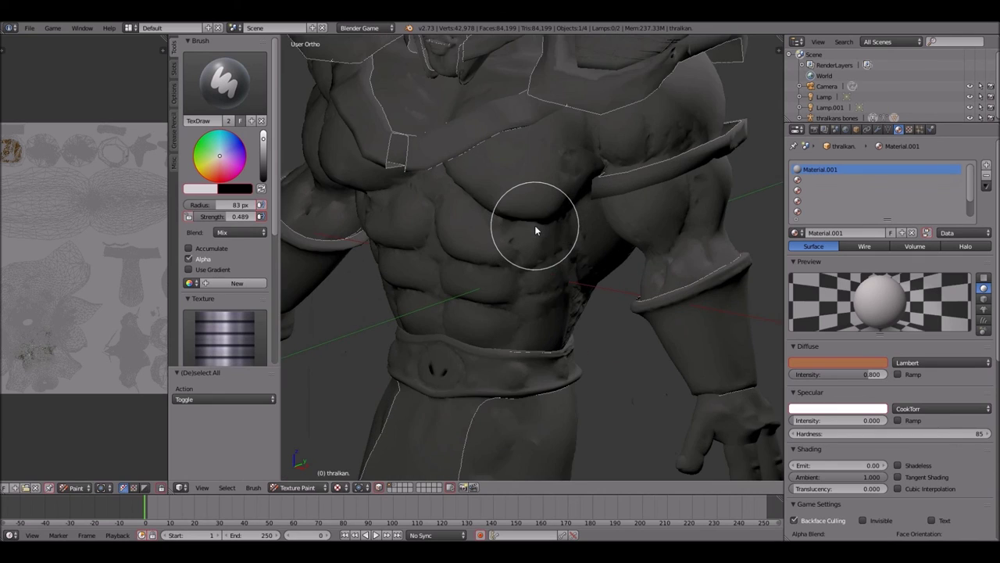
click(224, 337)
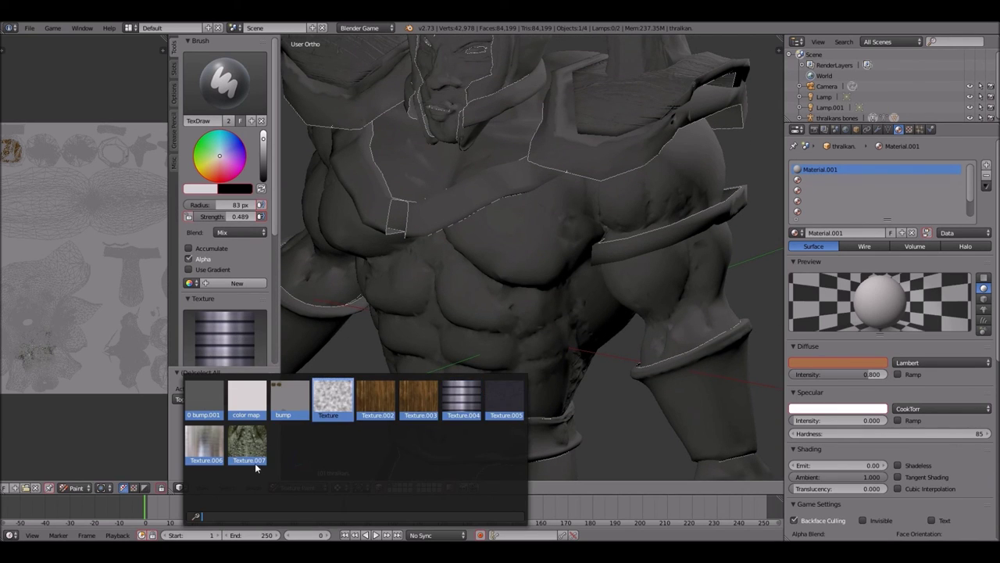
click(250, 453)
mouse_move(572, 328)
mouse_down()
mouse_move(594, 286)
mouse_move(607, 321)
mouse_move(580, 357)
mouse_move(618, 322)
mouse_up()
key(KP_1)
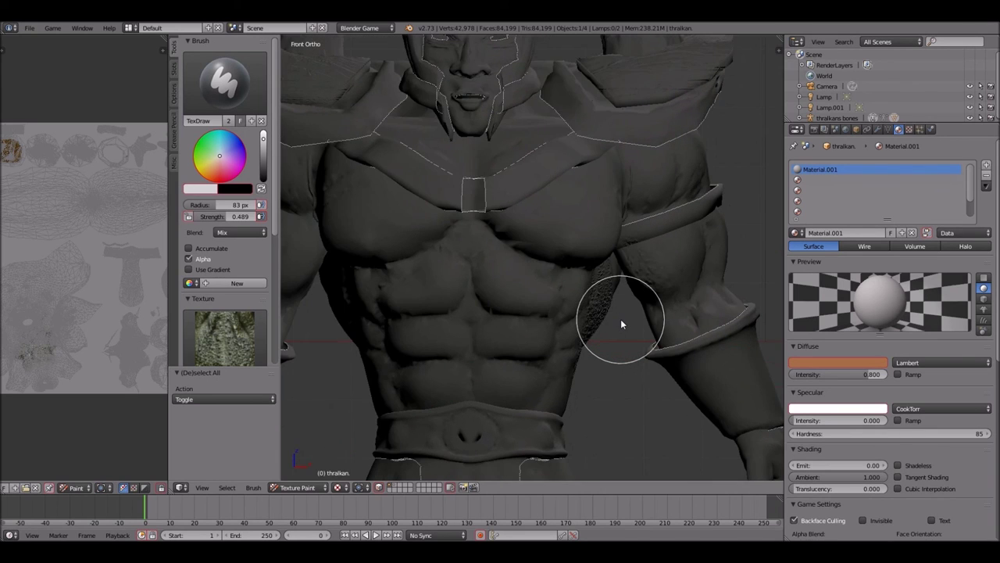
key(KP_6)
key(KP_1)
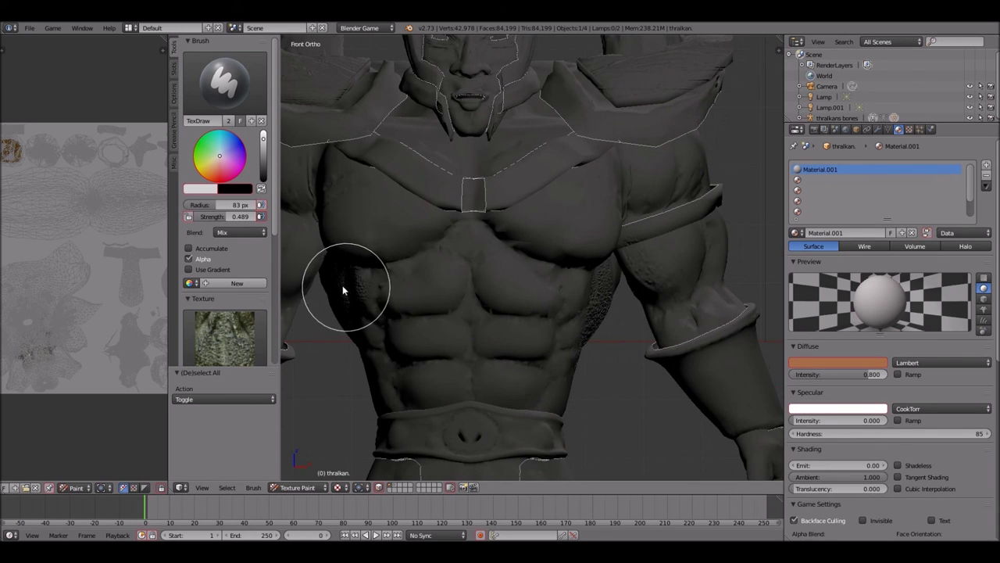
mouse_move(349, 341)
mouse_down()
mouse_move(353, 361)
mouse_move(350, 303)
mouse_move(361, 281)
mouse_up()
mouse_move(627, 276)
mouse_down()
mouse_move(593, 295)
mouse_move(585, 286)
mouse_move(597, 344)
mouse_move(579, 349)
mouse_move(582, 371)
mouse_up()
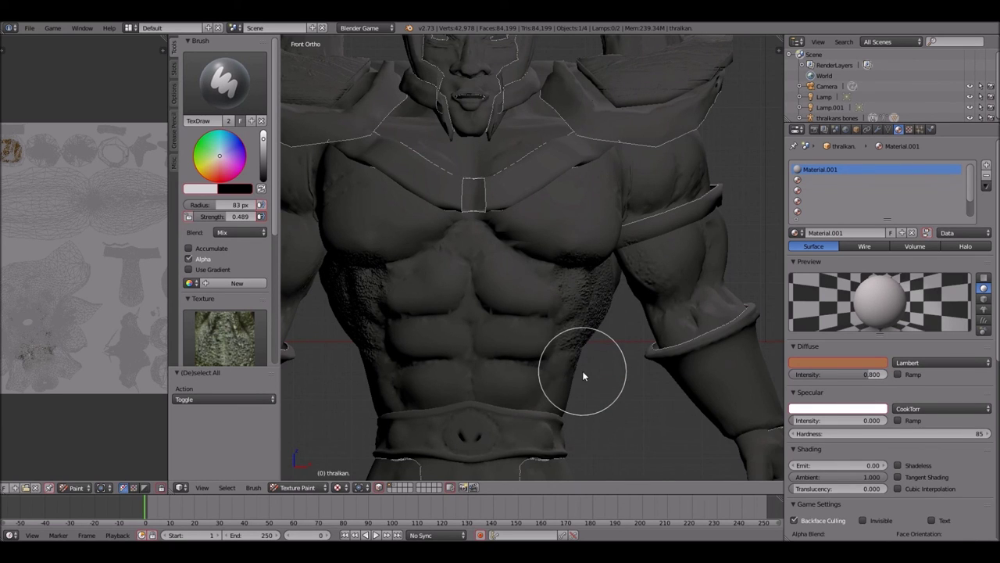
Step: Examine how the scales run from the flanks around to the back, and inspect the belt and upper legs
key(KP_6)
key(KP_6)
key(KP_6)
key(KP_6)
key(KP_6)
key(KP_6)
key(KP_6)
key(KP_6)
key(KP_6)
key(KP_6)
key(KP_6)
key(KP_6)
key(KP_6)
key(KP_6)
key(KP_6)
key(KP_6)
key(KP_6)
key(KP_6)
key(KP_6)
key(KP_6)
key(KP_6)
key(KP_6)
key(KP_6)
key(KP_6)
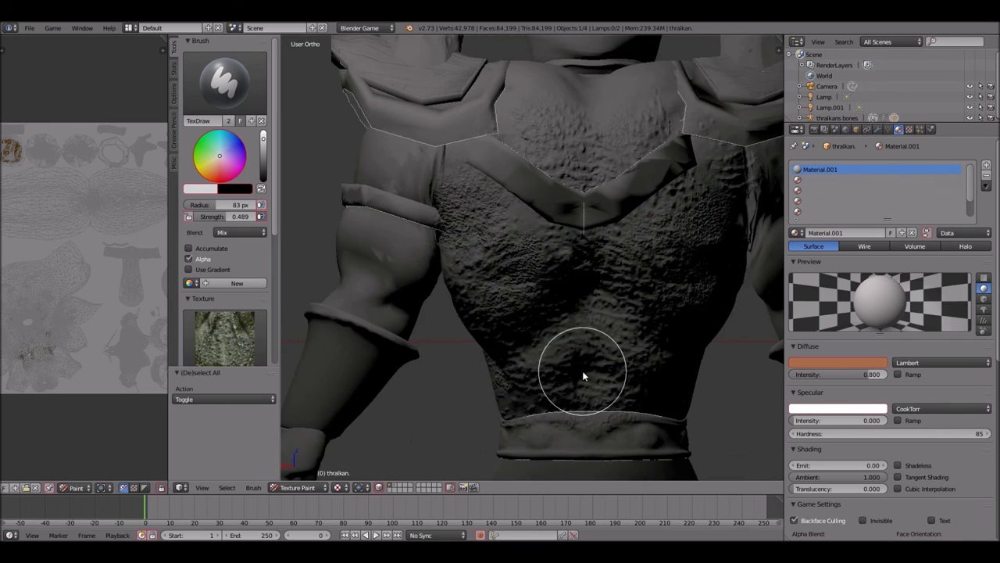
key(KP_6)
key(KP_6)
key(KP_6)
key(KP_6)
key(KP_6)
key(KP_6)
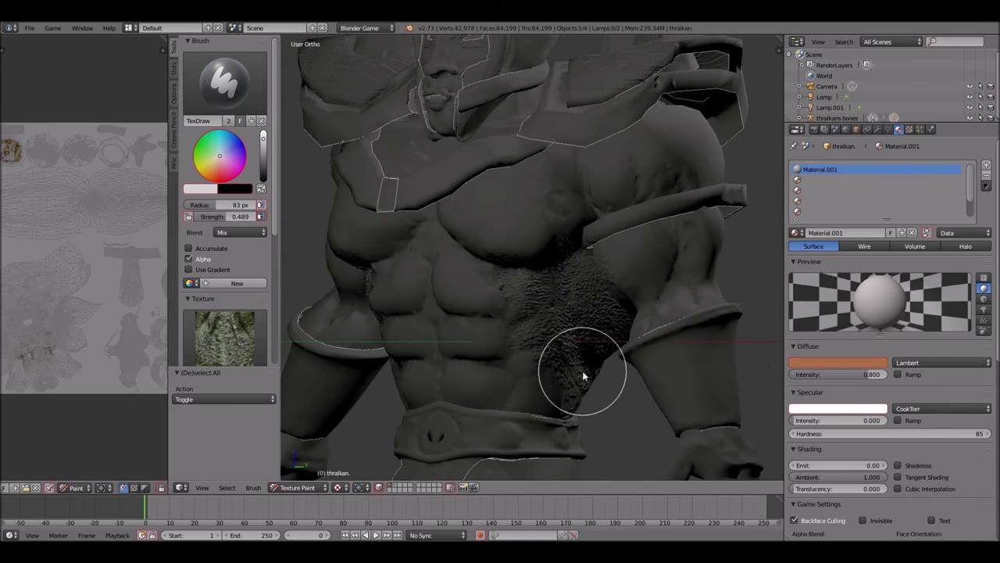
scroll(583, 371, down, 6)
scroll(582, 376, up, 8)
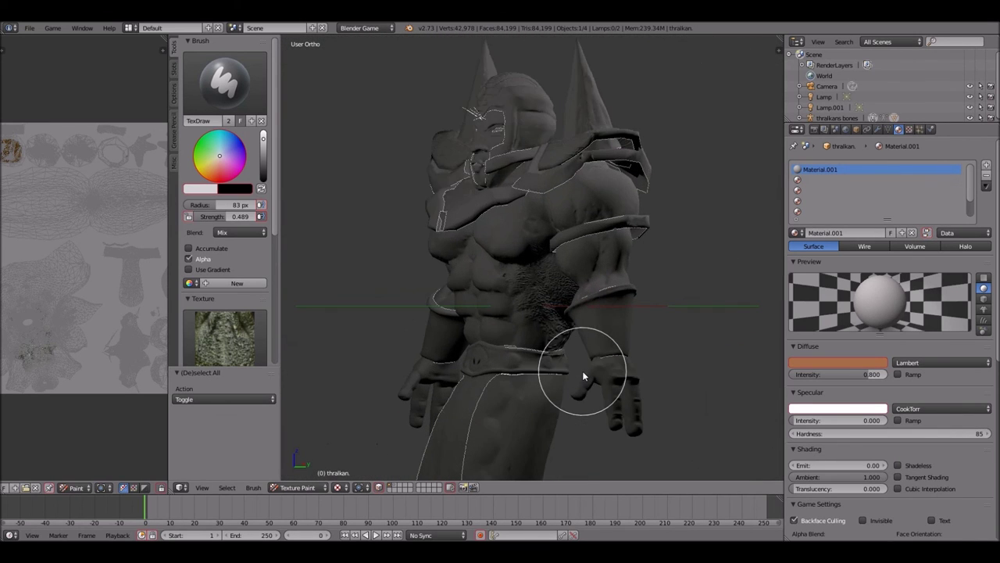
scroll(582, 371, up, 4)
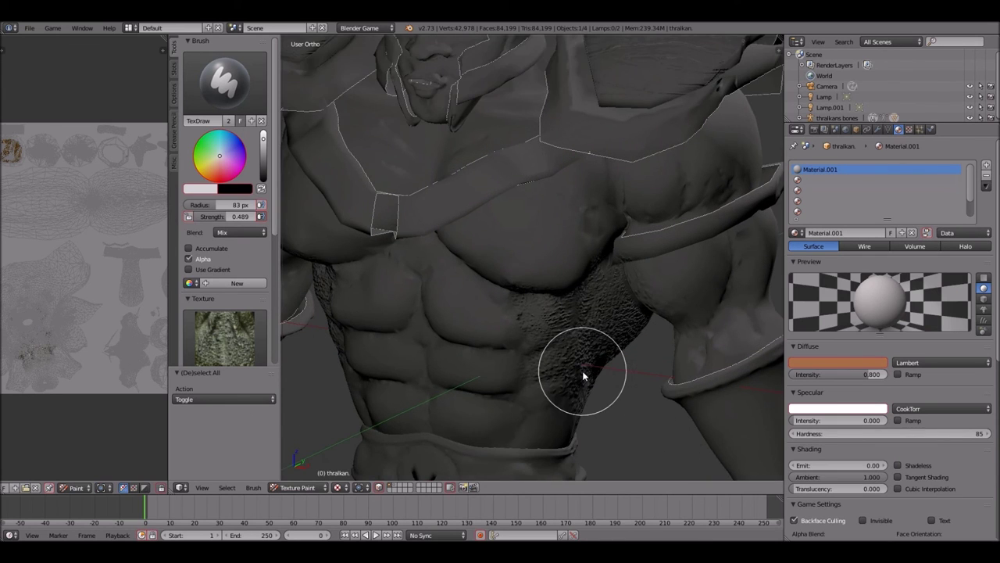
shift+scroll(582, 370, down, 4)
shift+scroll(629, 76, down, 9)
shift+middle_drag(629, 76, 630, 62)
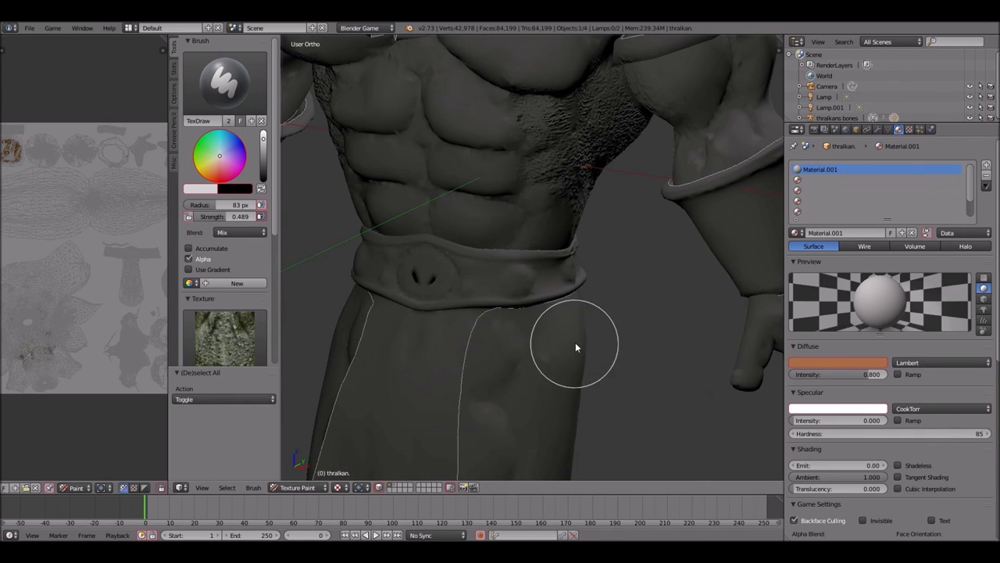
shift+scroll(550, 307, up, 15)
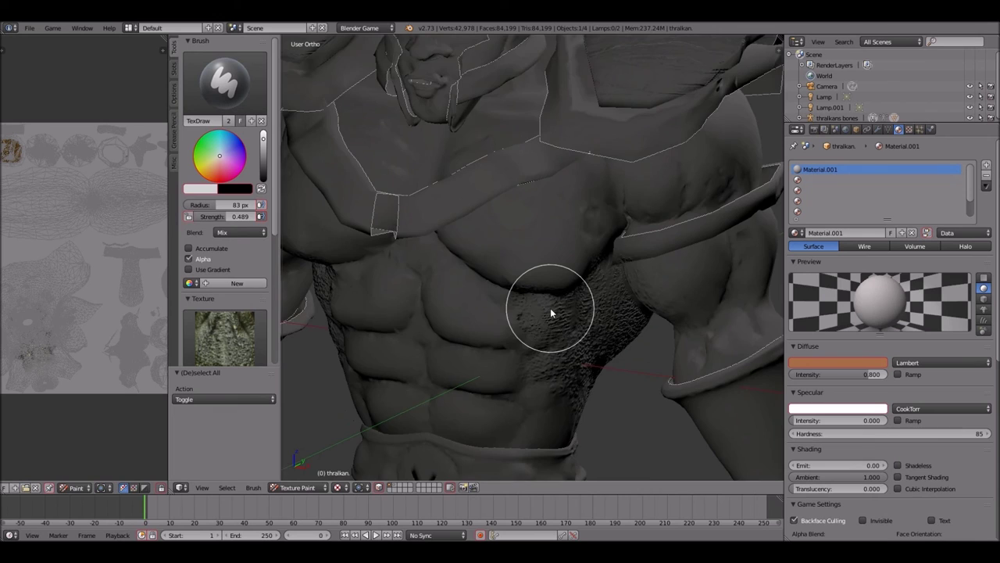
Step: Load the cracked stone image 0c8d3b645f1ed227c5d37c59153ad166.jpg into the brush texture Texture.007
key(KP_1)
scroll(550, 308, down, 1)
ctrl+scroll(551, 308, up, 8)
shift+scroll(550, 308, down, 4)
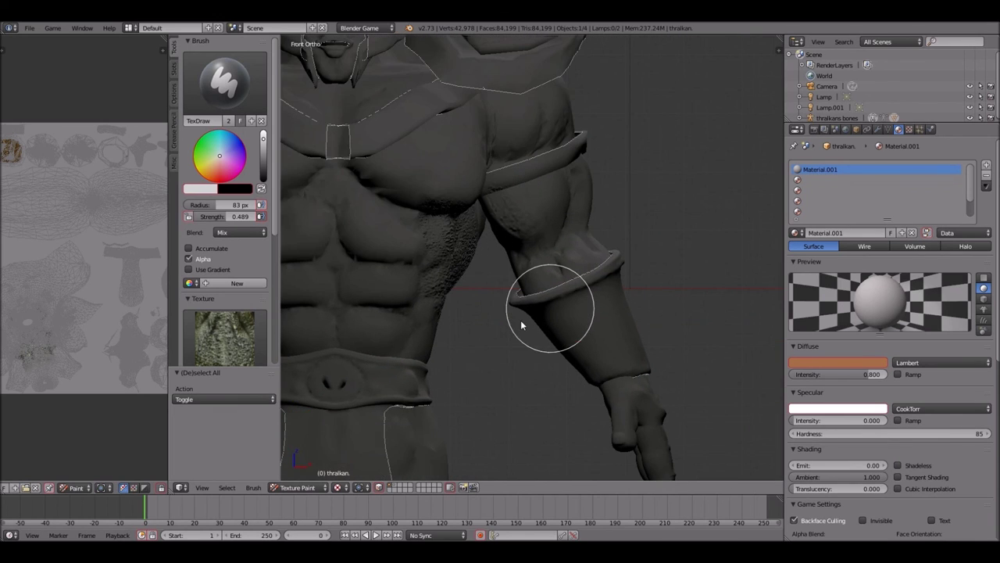
click(213, 322)
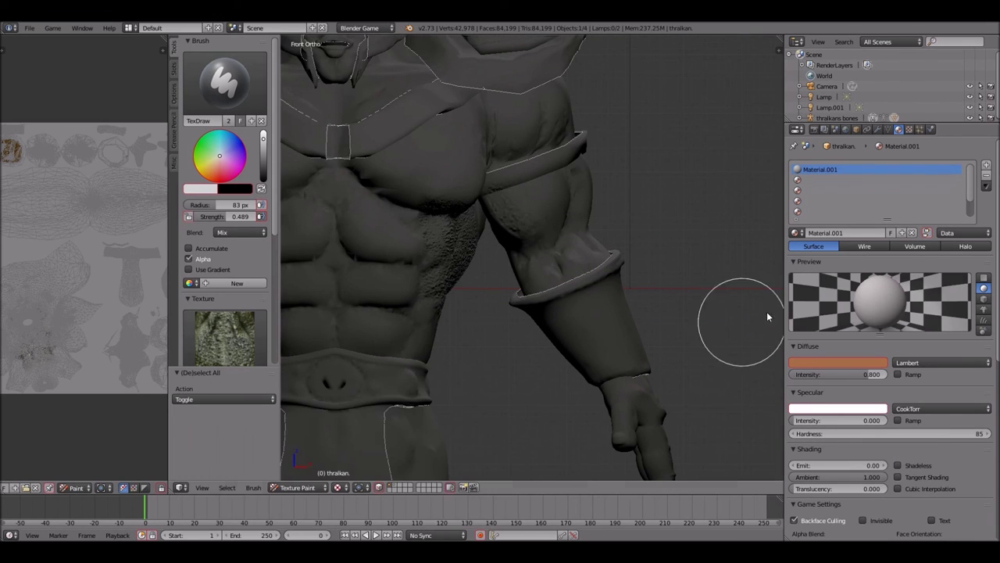
click(909, 130)
scroll(856, 209, up, 3)
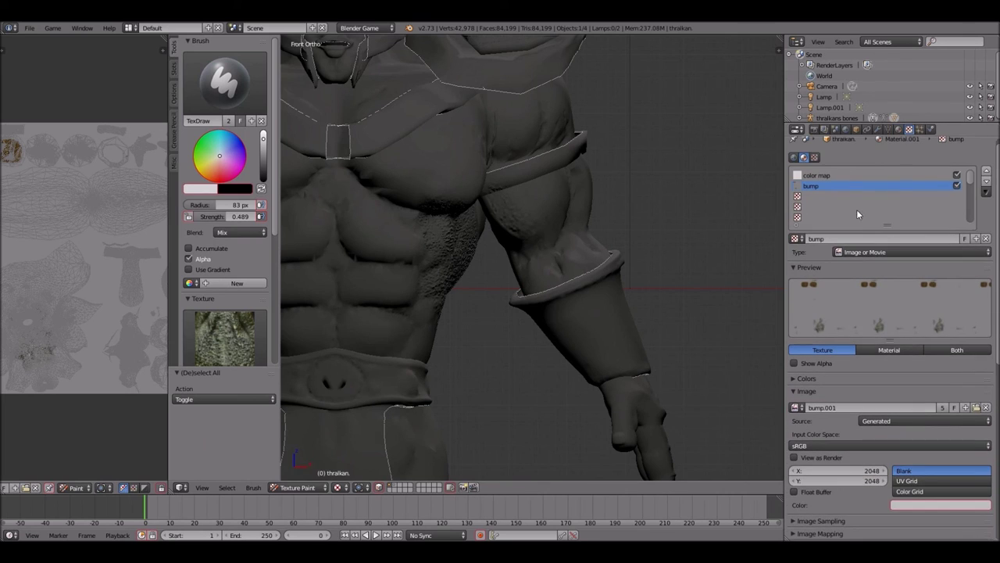
click(817, 160)
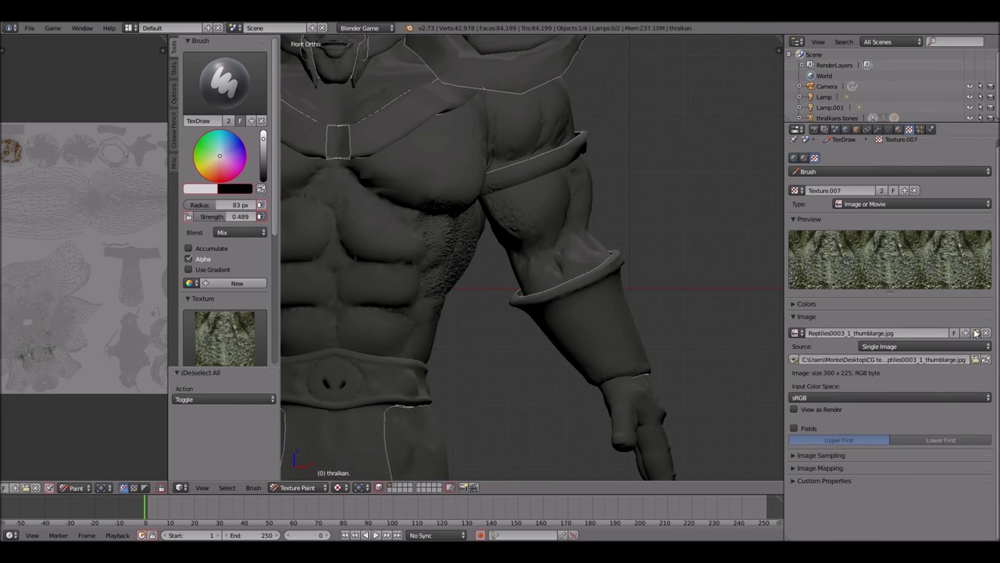
click(976, 335)
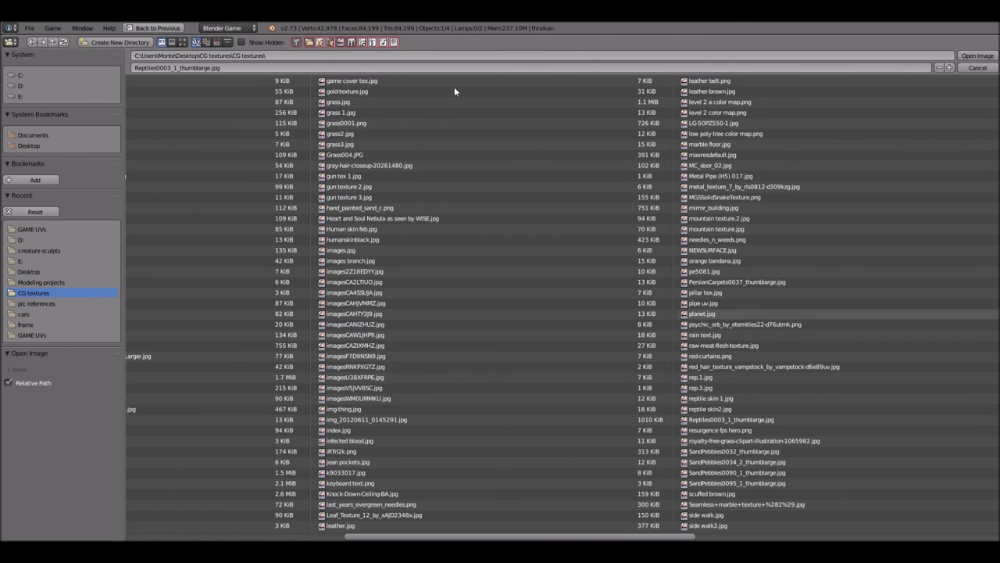
click(182, 42)
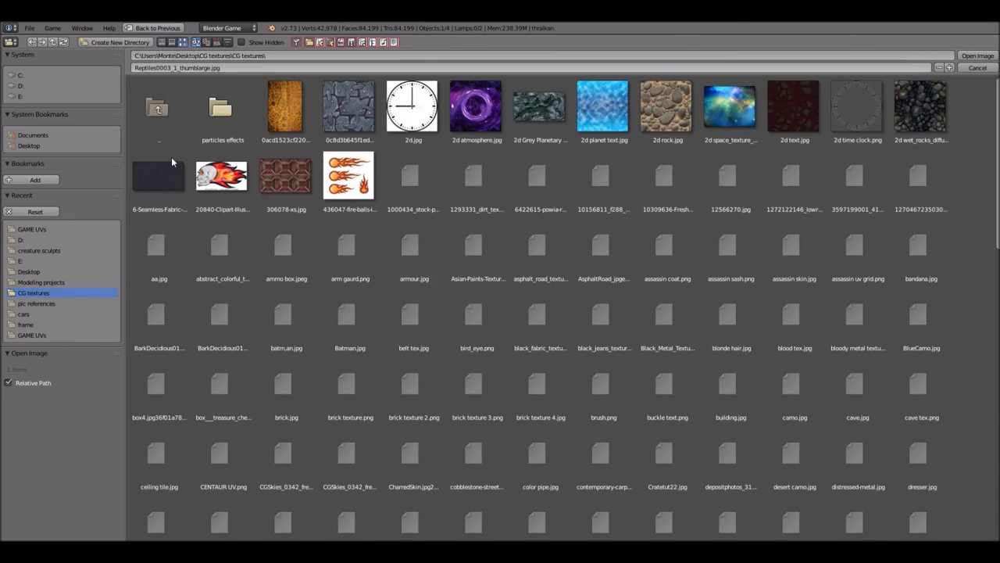
click(334, 122)
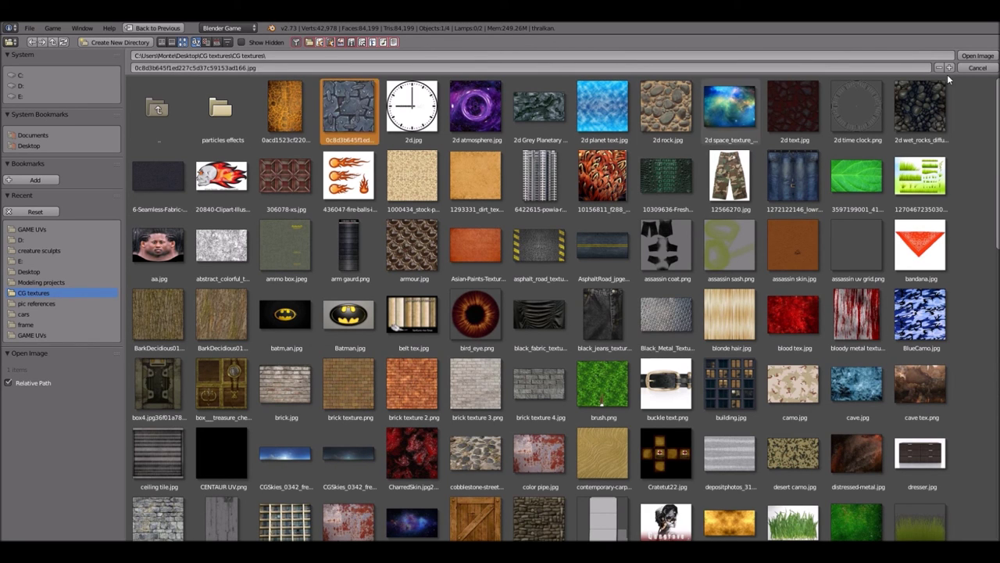
click(978, 56)
Step: Restrict painting to the character's left forearm bracer and paint the cracked stone texture across its front
key(a)
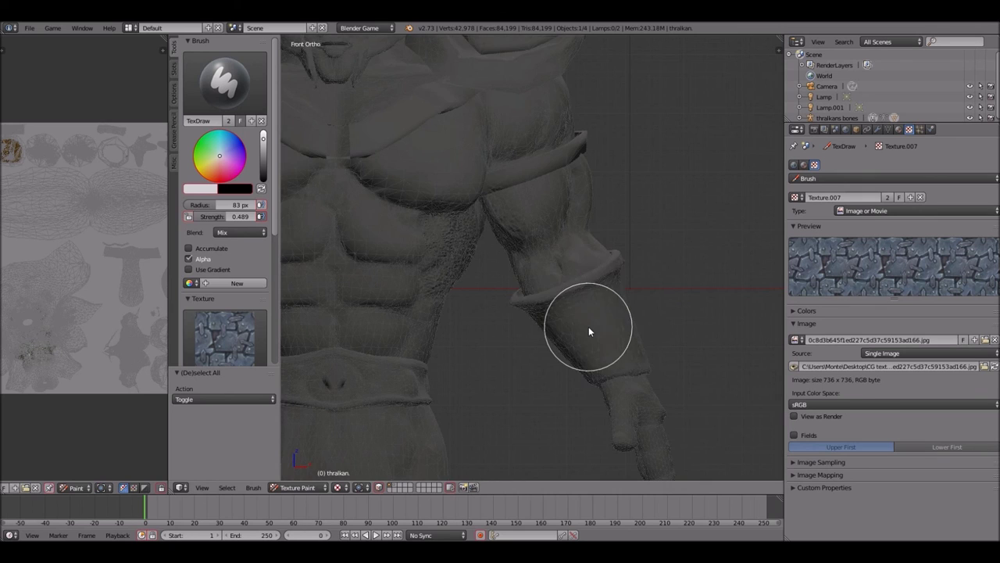
key(l)
mouse_move(567, 327)
mouse_down()
mouse_move(614, 314)
mouse_move(622, 339)
mouse_move(578, 362)
mouse_move(648, 329)
mouse_move(561, 336)
mouse_up()
scroll(610, 314, up, 5)
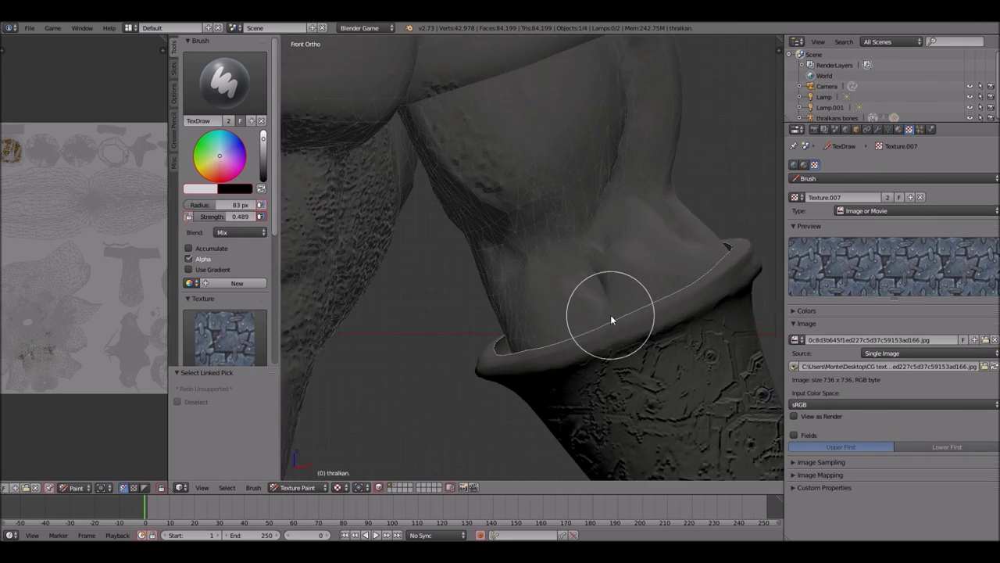
shift+scroll(611, 315, down, 12)
ctrl+scroll(611, 314, up, 2)
ctrl+scroll(611, 314, up, 3)
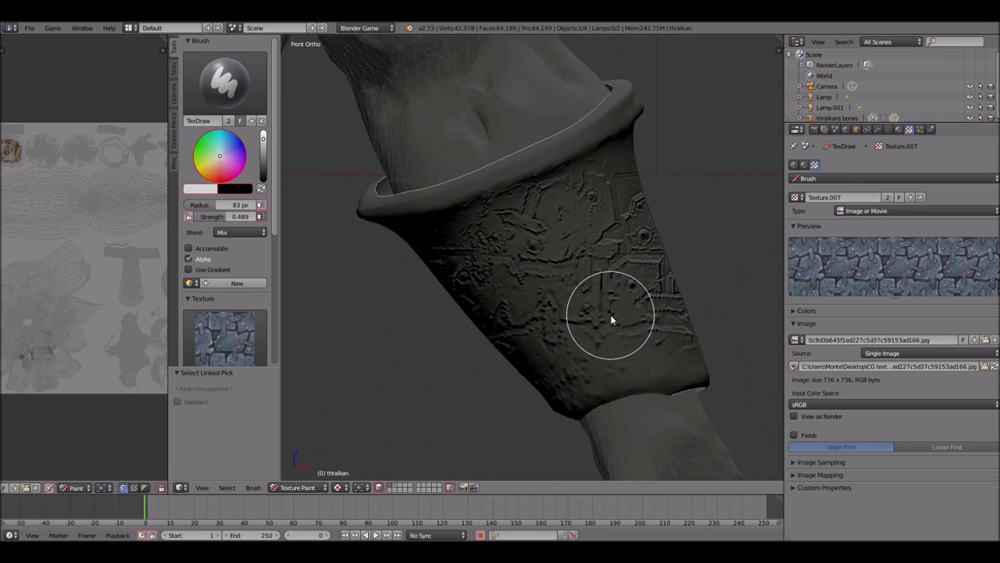
Step: Try to paint the tiled stone texture onto the left bracer's outer side and back
key(KP_3)
mouse_move(656, 156)
mouse_down()
mouse_move(741, 171)
mouse_move(623, 208)
mouse_move(690, 246)
mouse_move(580, 273)
mouse_move(681, 304)
mouse_up()
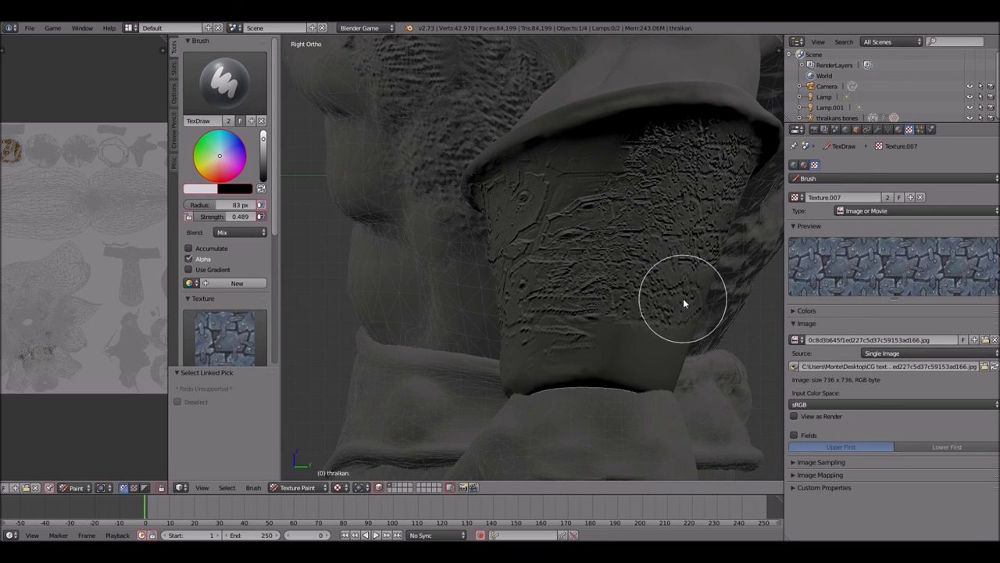
key(ctrl+z)
key(KP_6)
key(KP_6)
key(KP_6)
key(KP_6)
key(ctrl+KP_1)
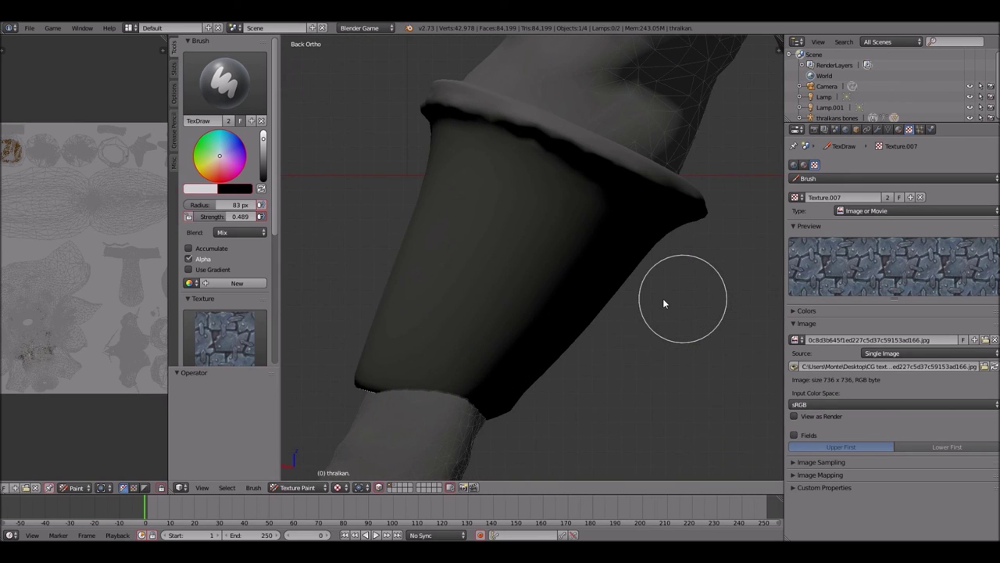
drag(504, 186, 500, 188)
key(ctrl+z)
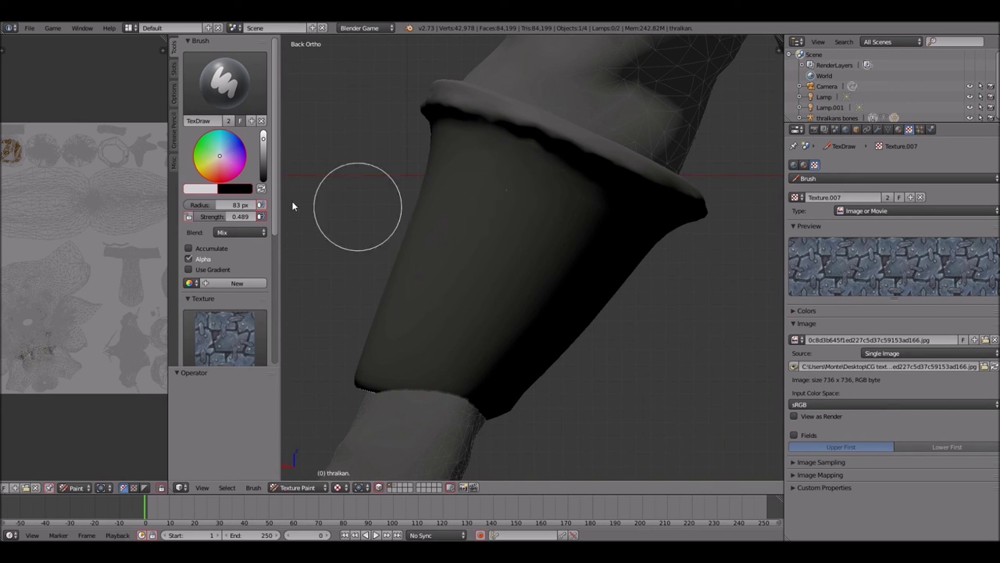
Step: Set the brush mapping to Stencil and paint the stone plates through it onto the back of the left bracer
scroll(231, 219, down, 7)
click(245, 194)
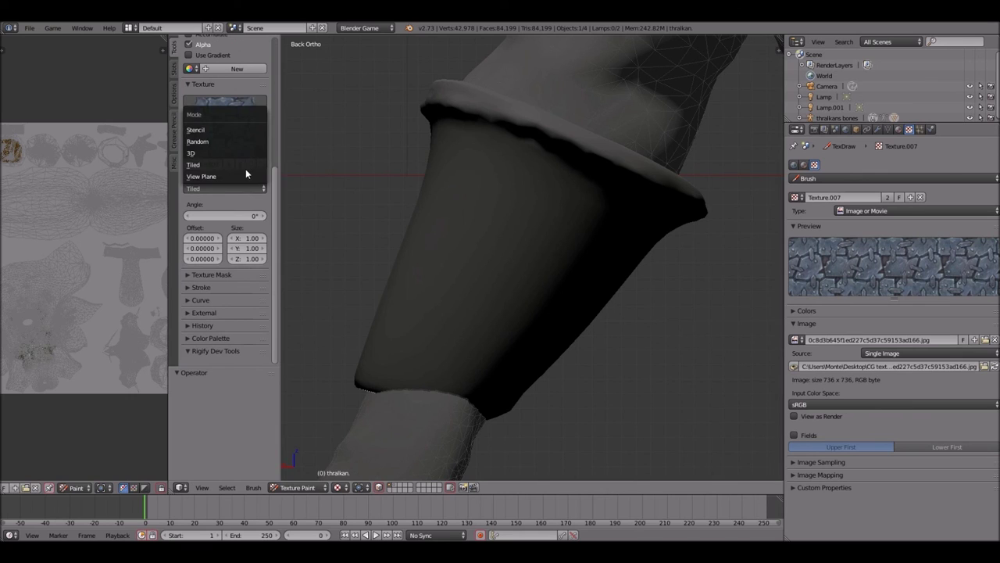
click(248, 130)
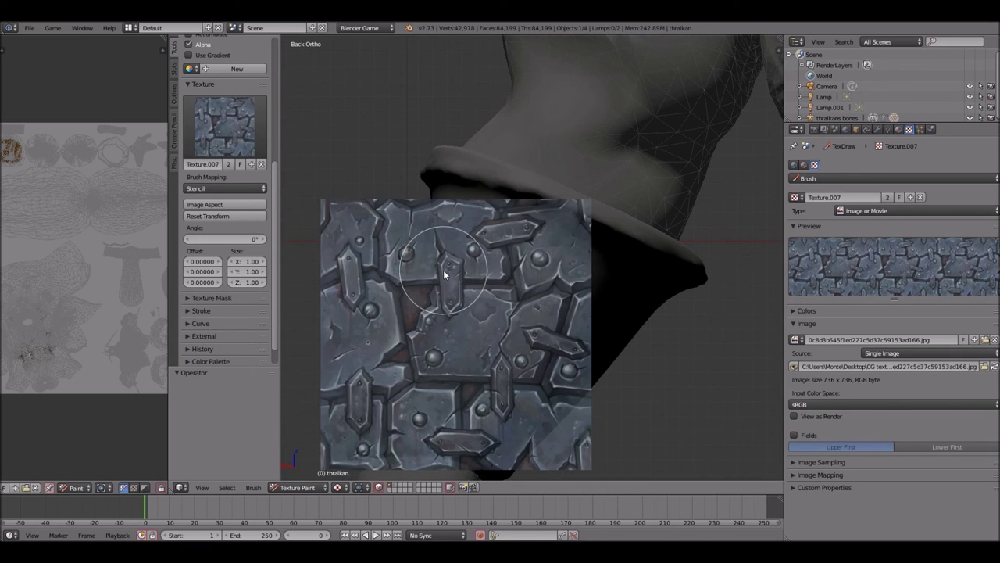
ctrl+scroll(442, 270, up, 3)
mouse_move(442, 274)
mouse_down()
mouse_move(363, 229)
mouse_move(612, 299)
mouse_move(422, 320)
mouse_move(316, 400)
mouse_move(458, 375)
mouse_move(419, 431)
mouse_move(595, 327)
mouse_move(502, 254)
mouse_move(394, 202)
mouse_move(408, 282)
mouse_up()
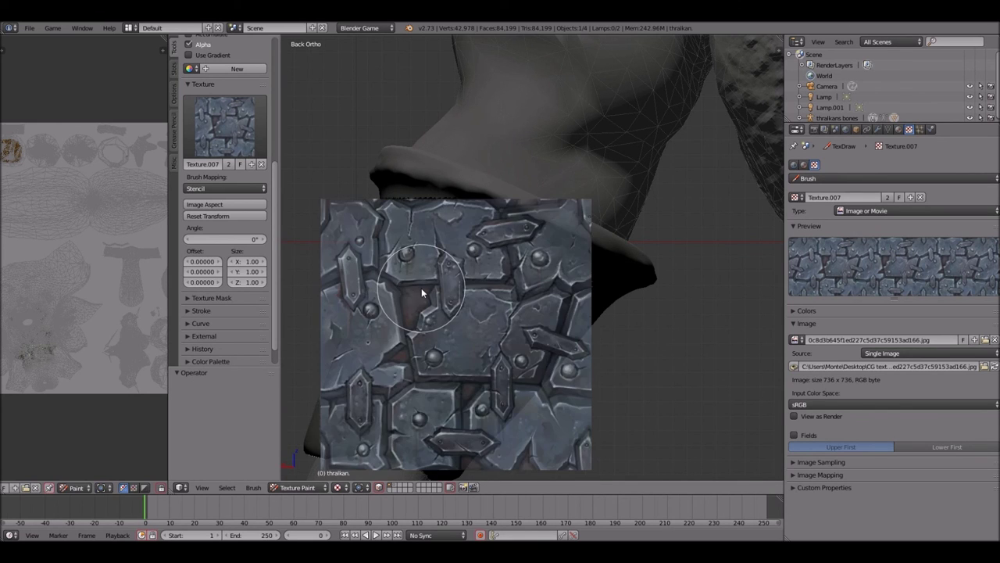
Step: Paint the stencilled stone plates around the outer side and front of the left bracer
middle_drag(409, 281, 436, 289)
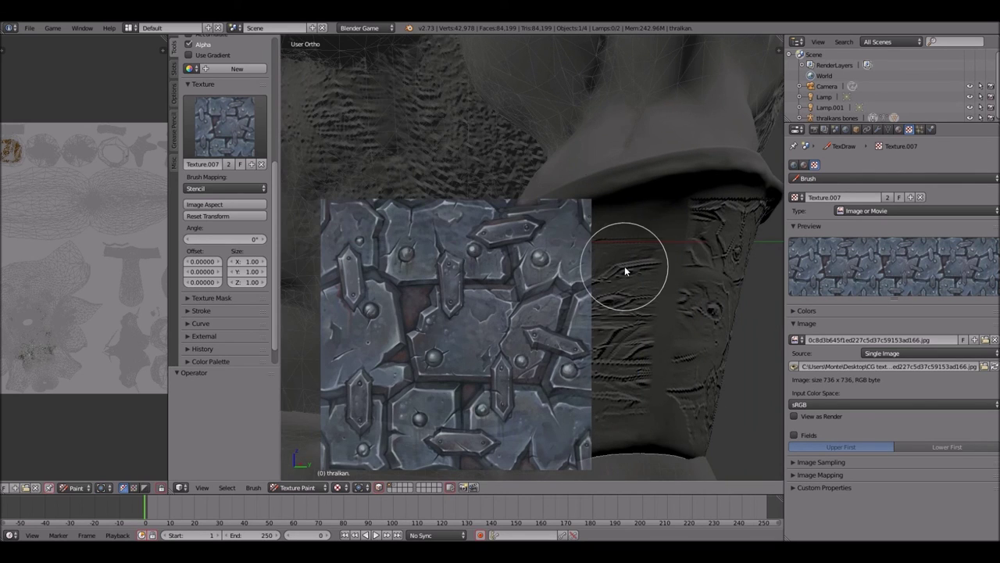
key(KP_6)
key(KP_6)
key(KP_6)
mouse_move(480, 206)
mouse_down()
mouse_move(481, 363)
mouse_move(497, 404)
mouse_move(471, 415)
mouse_up()
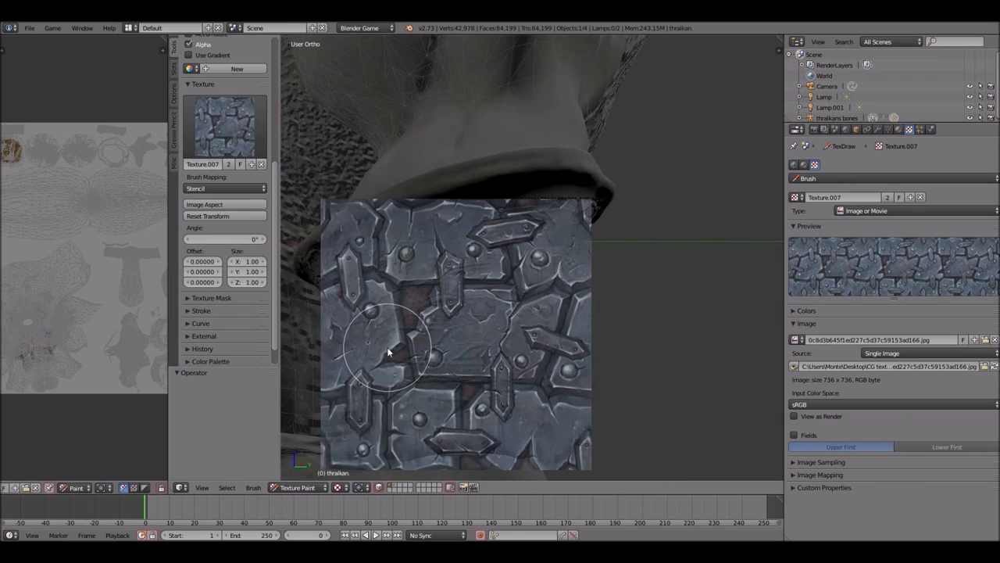
middle_drag(414, 367, 392, 347)
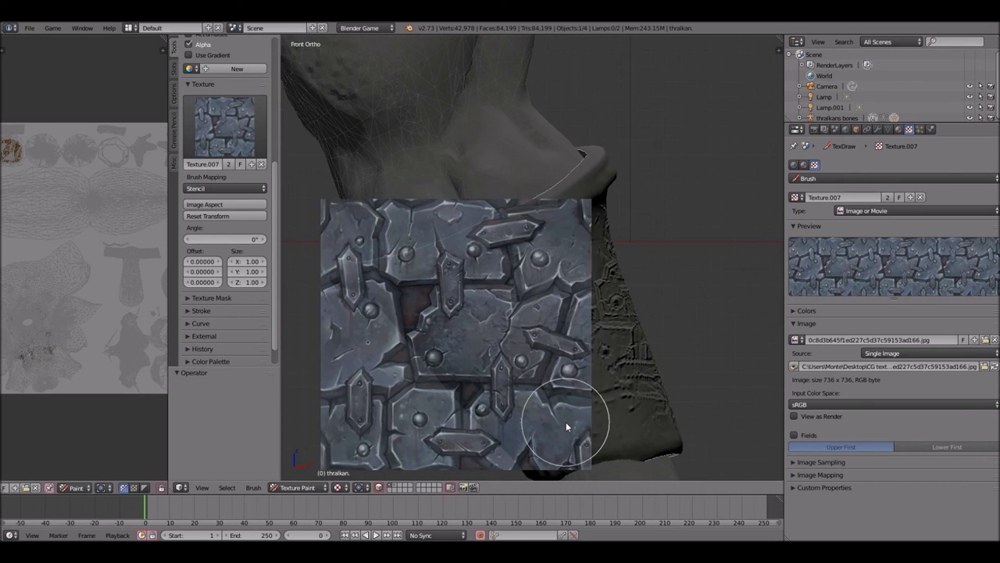
ctrl+scroll(566, 423, up, 2)
shift+scroll(576, 144, down, 3)
ctrl+scroll(576, 145, up, 3)
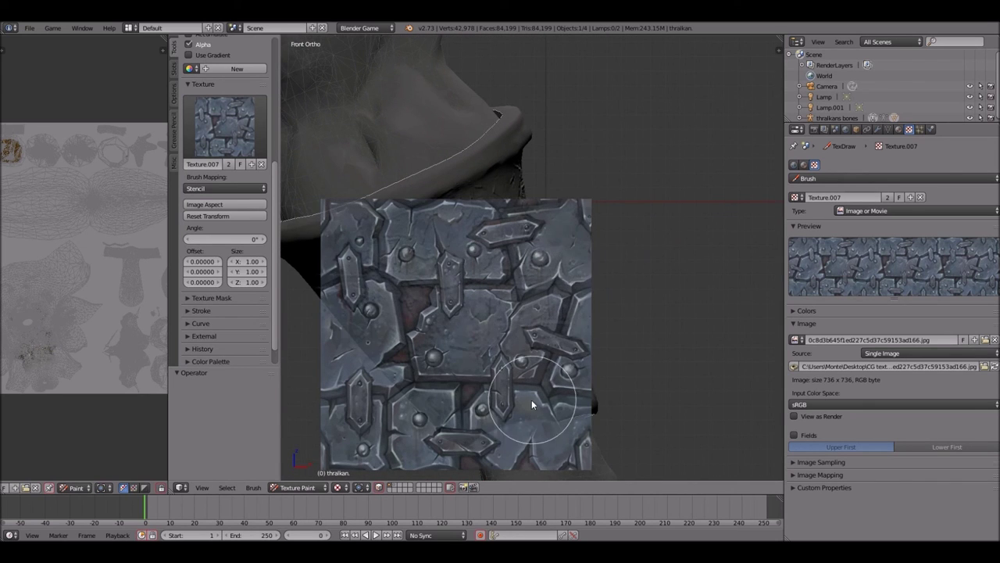
mouse_move(533, 400)
mouse_down()
mouse_move(519, 402)
mouse_move(589, 344)
mouse_move(461, 343)
mouse_move(456, 290)
mouse_up()
scroll(438, 293, down, 5)
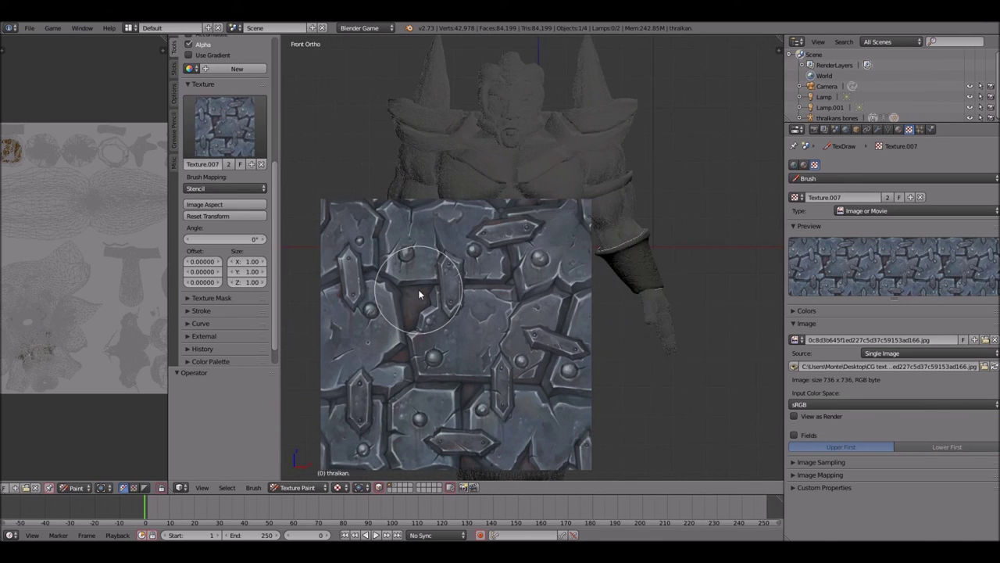
Step: Clear the face restriction and paint the stencilled stone plates onto the front of the right forearm bracer
scroll(420, 294, up, 3)
key(a)
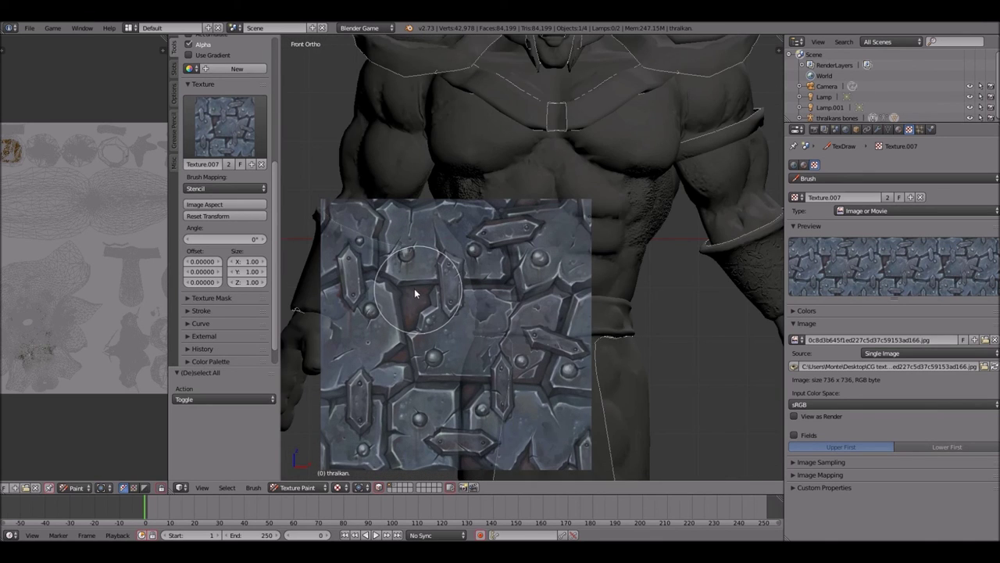
scroll(401, 286, up, 5)
ctrl+scroll(410, 38, down, 14)
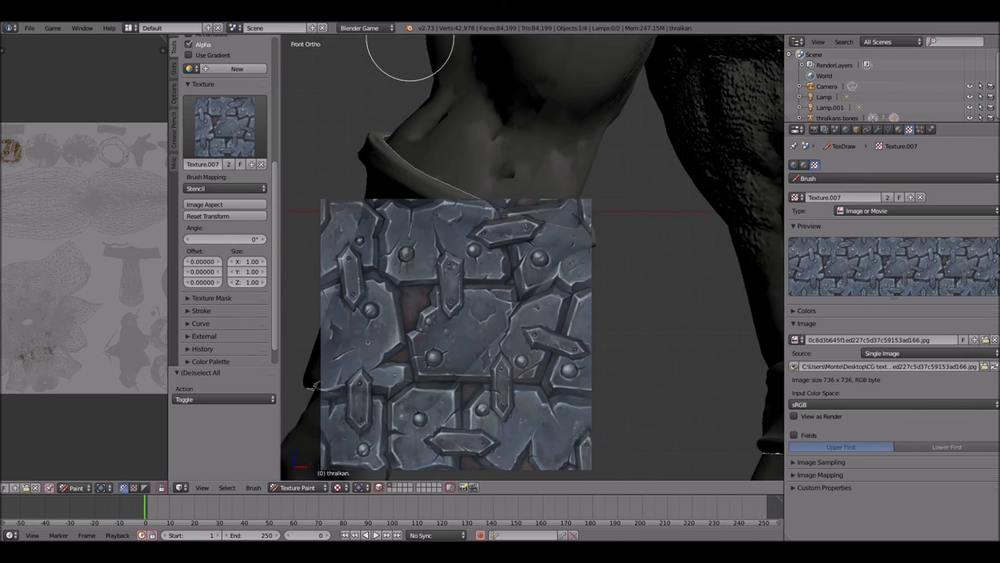
scroll(410, 37, up, 3)
mouse_move(409, 265)
mouse_down()
mouse_move(549, 328)
mouse_move(561, 365)
mouse_move(312, 337)
mouse_move(537, 423)
mouse_move(300, 406)
mouse_up()
mouse_move(299, 406)
mouse_down()
mouse_move(471, 420)
mouse_move(329, 325)
mouse_up()
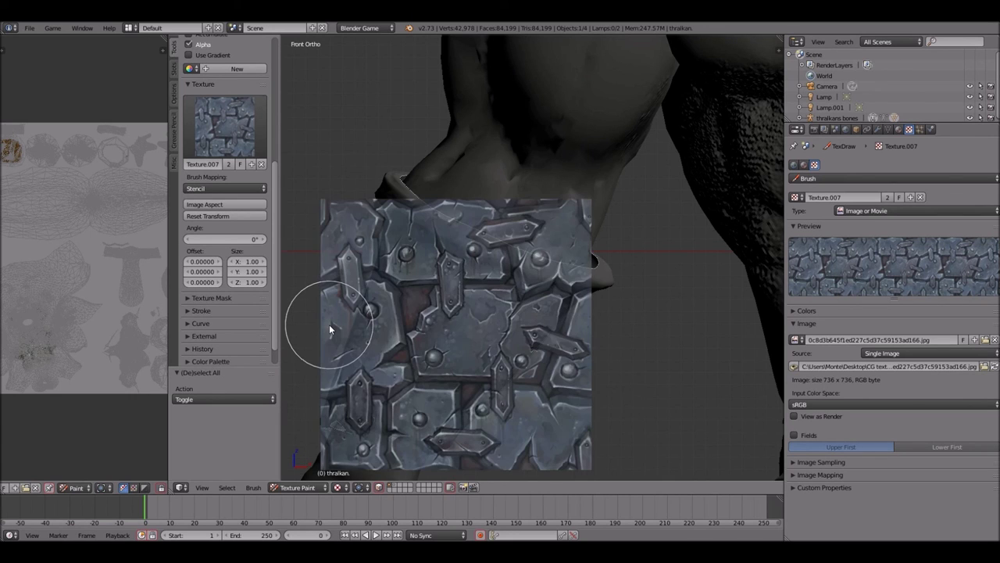
Step: Continue the stencilled stone plates around the outer side and back of the right bracer
key(ctrl+KP_3)
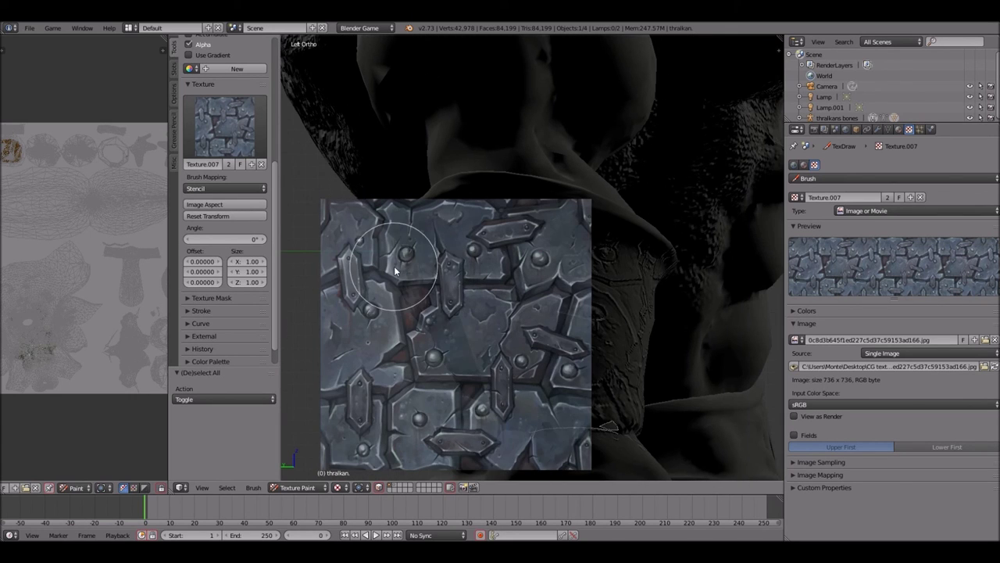
mouse_move(396, 271)
mouse_down()
mouse_move(456, 290)
mouse_move(531, 404)
mouse_move(459, 312)
mouse_move(449, 313)
mouse_up()
key(ctrl+KP_1)
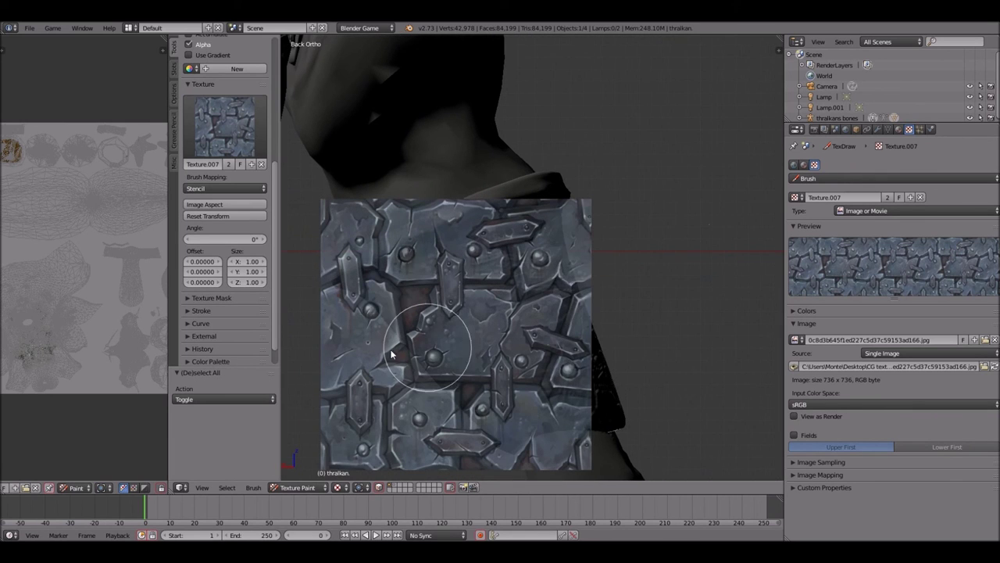
key(ctrl+KP_6)
mouse_move(375, 280)
mouse_down()
mouse_move(402, 329)
mouse_move(363, 359)
mouse_move(460, 432)
mouse_move(528, 406)
mouse_up()
scroll(528, 406, down, 5)
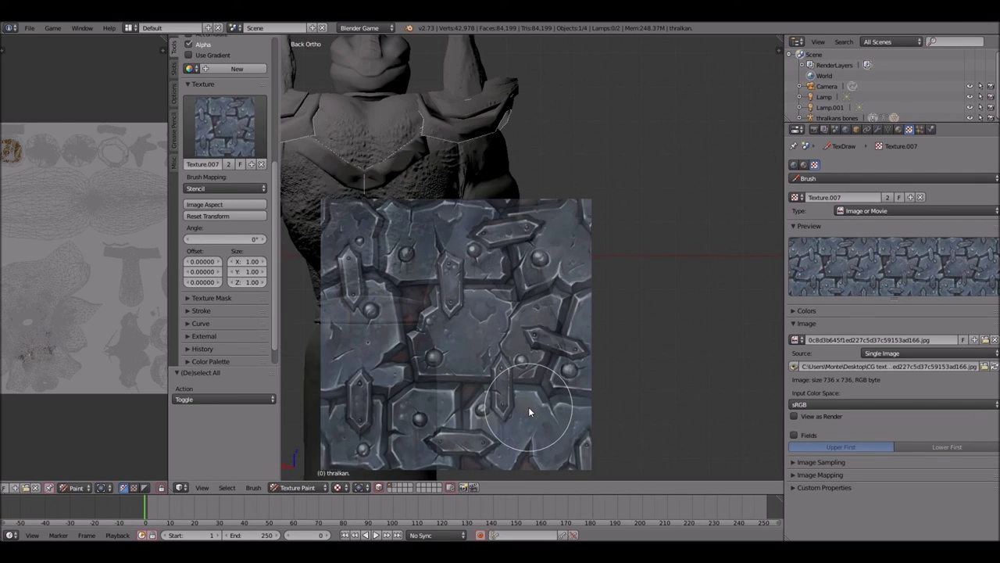
Step: Return to the front of the character and set the brush mapping back to Tiled
key(KP_1)
click(250, 187)
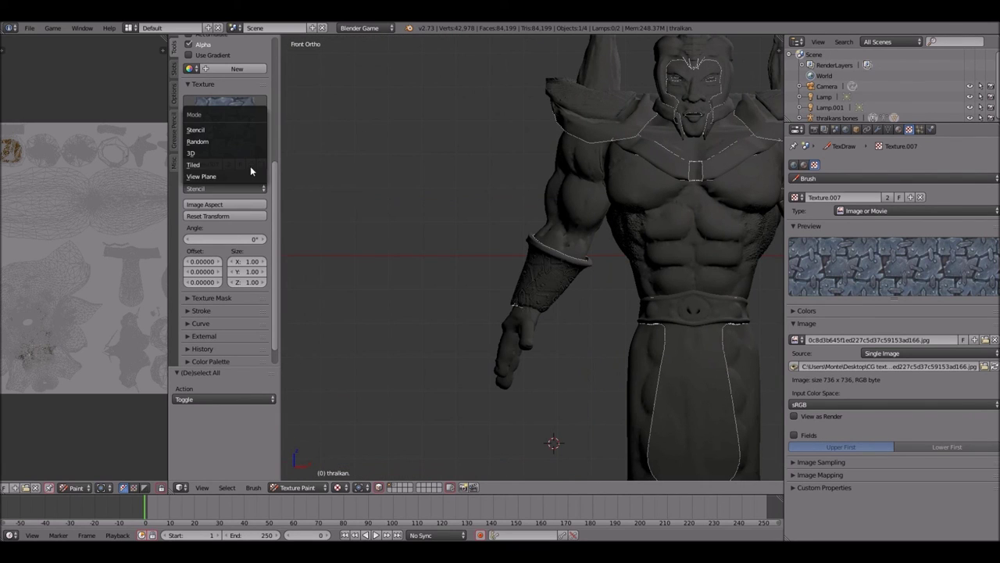
click(252, 163)
Step: Examine the painted detail on both bracers, the torso and the helmet from front to back
scroll(646, 285, up, 4)
ctrl+scroll(646, 285, up, 15)
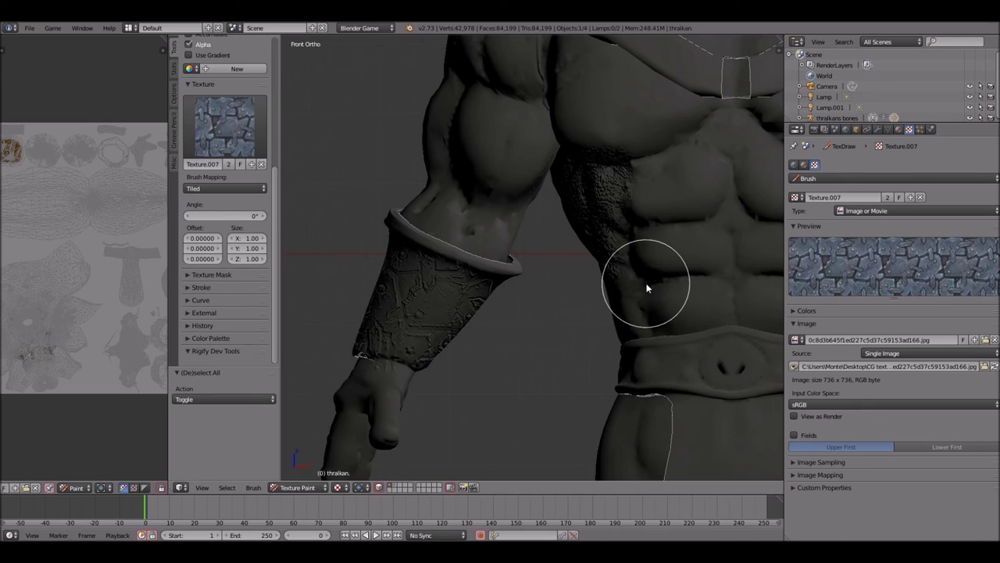
ctrl+scroll(646, 289, down, 3)
scroll(647, 289, down, 4)
scroll(646, 289, up, 5)
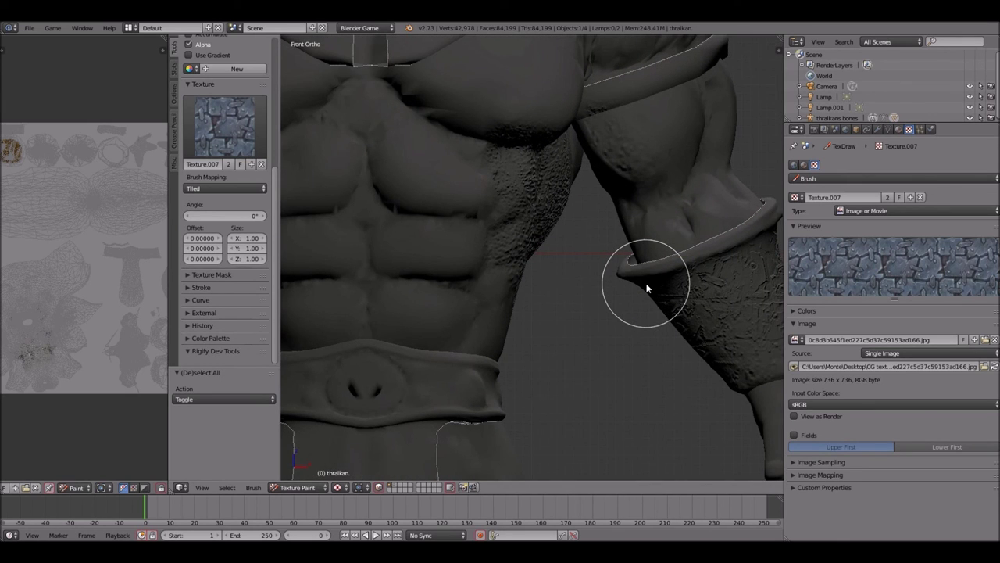
ctrl+scroll(647, 286, up, 5)
ctrl+scroll(582, 76, down, 14)
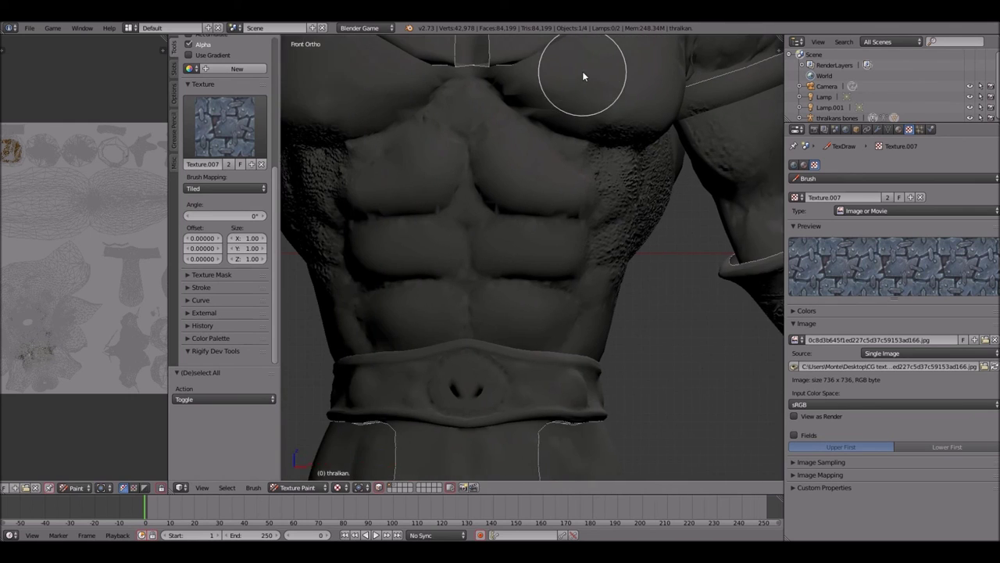
shift+scroll(582, 71, up, 8)
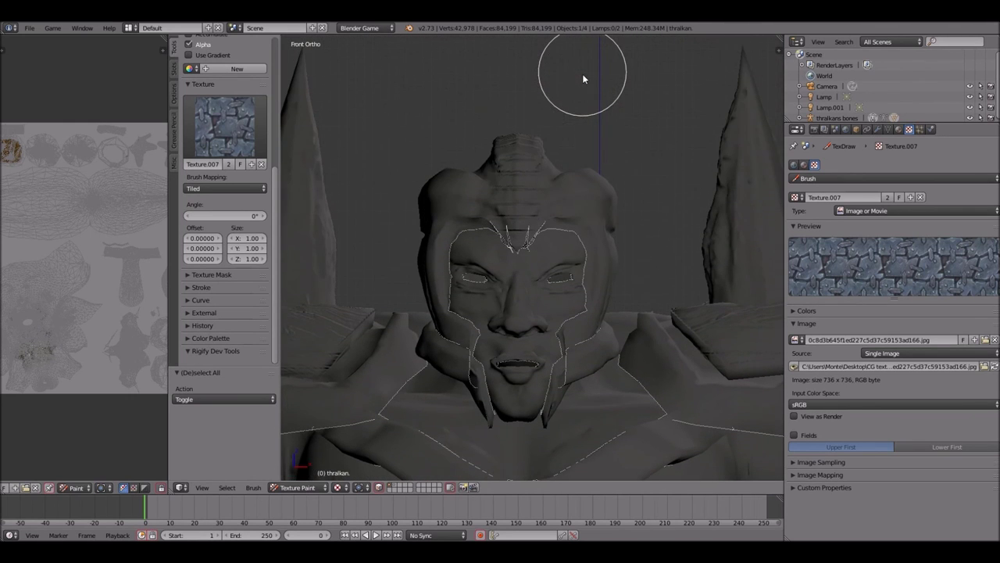
key(KP_8)
key(KP_6)
key(KP_6)
key(KP_6)
key(KP_6)
key(KP_6)
key(KP_6)
key(KP_6)
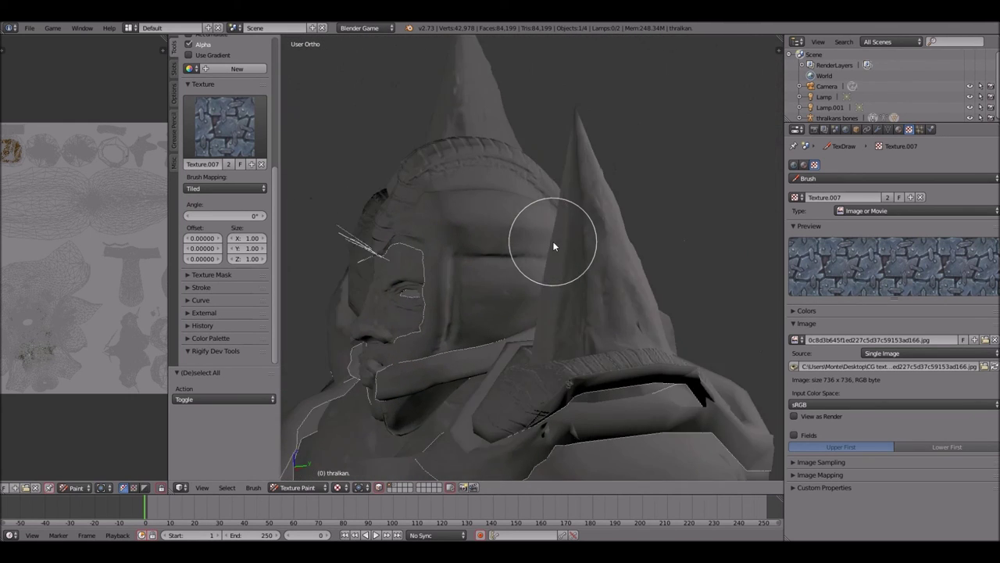
ctrl+alt+scroll(552, 247, down, 8)
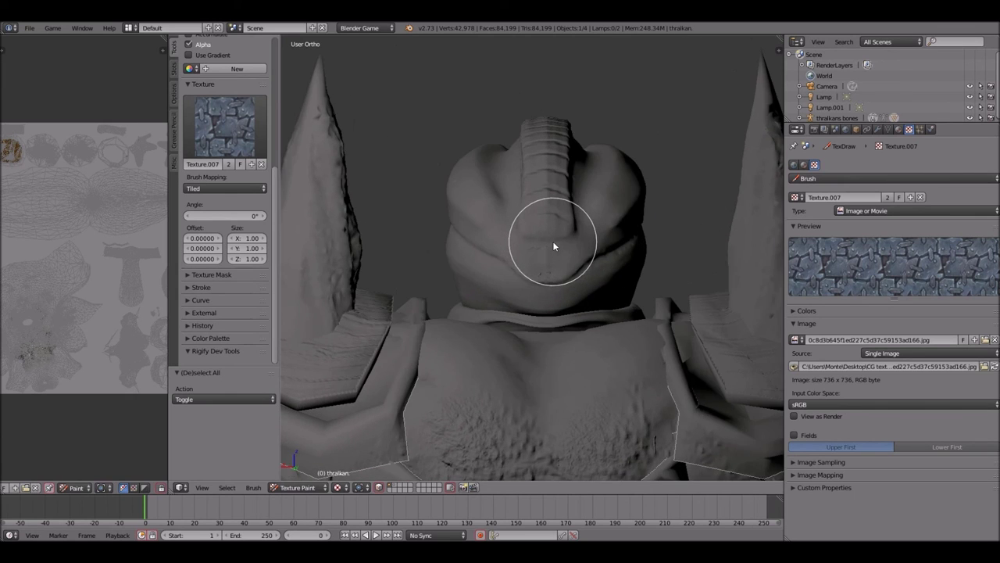
Step: Restrict painting to the helmet and browse the CG textures folder as thumbnails for another brush image
key(l)
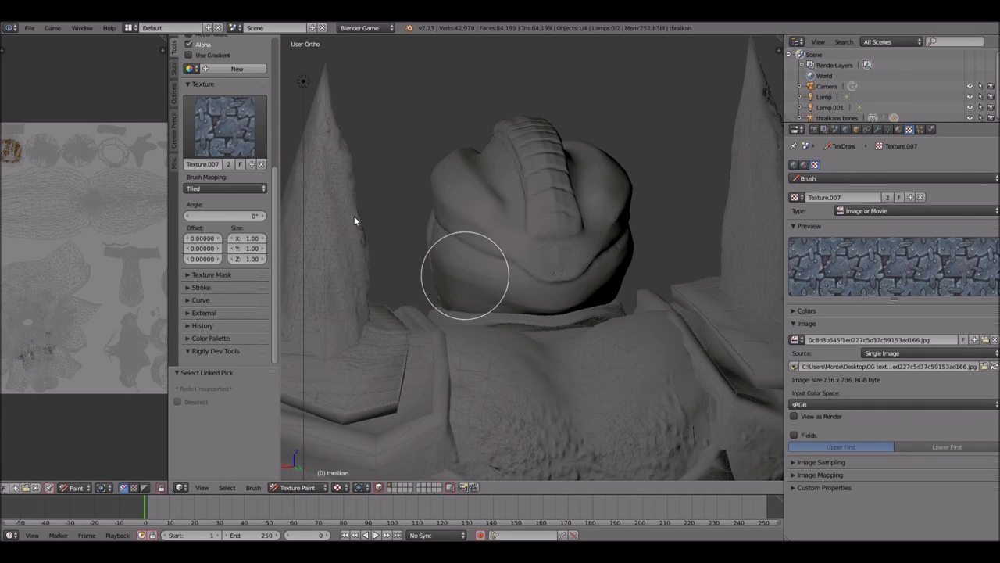
click(987, 342)
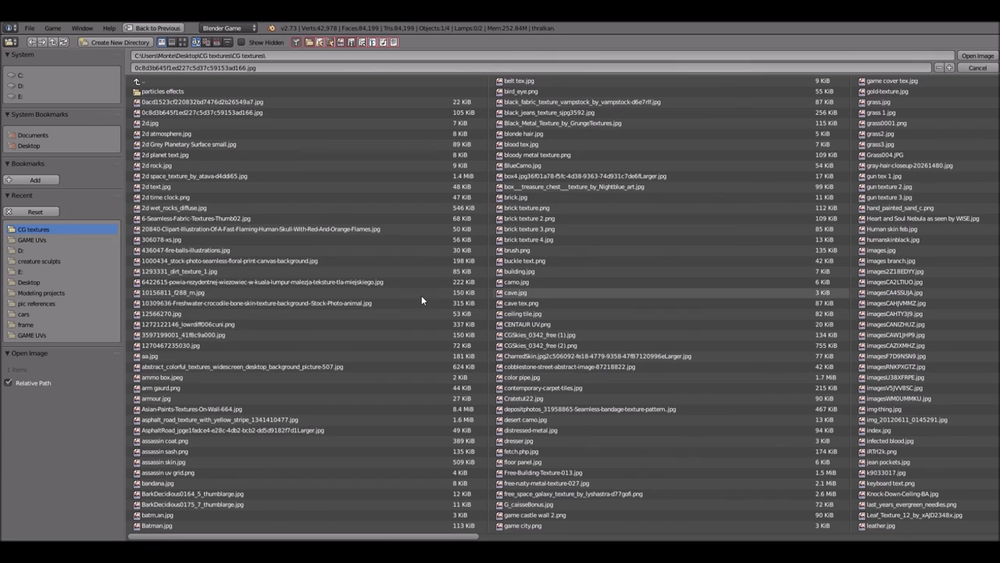
click(183, 42)
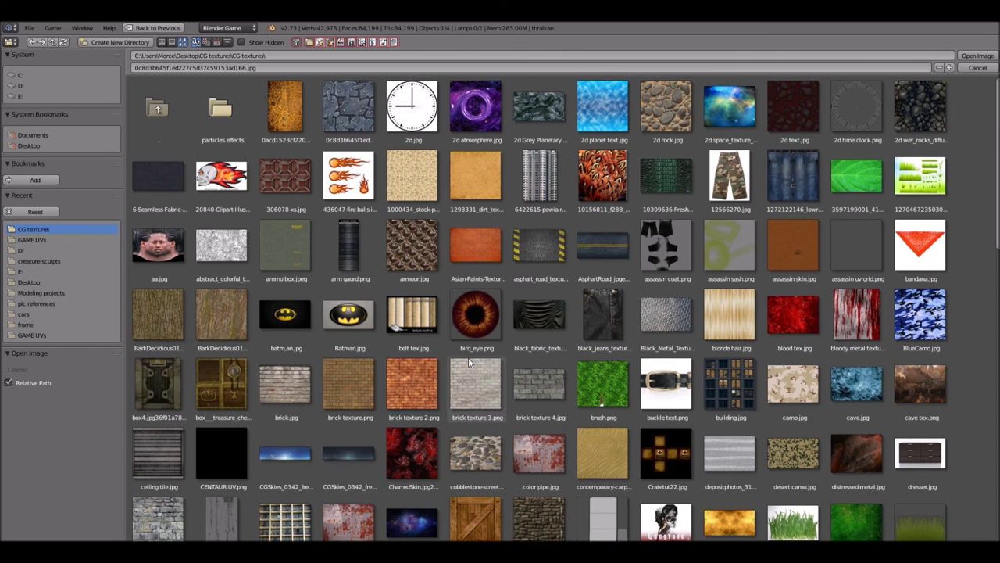
scroll(469, 362, down, 6)
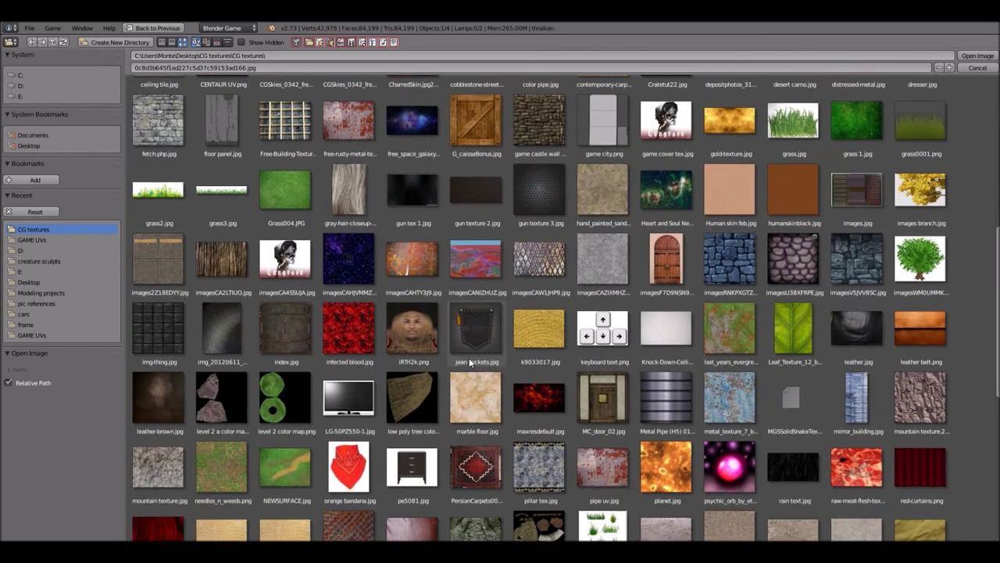
scroll(469, 361, down, 1)
scroll(469, 357, down, 3)
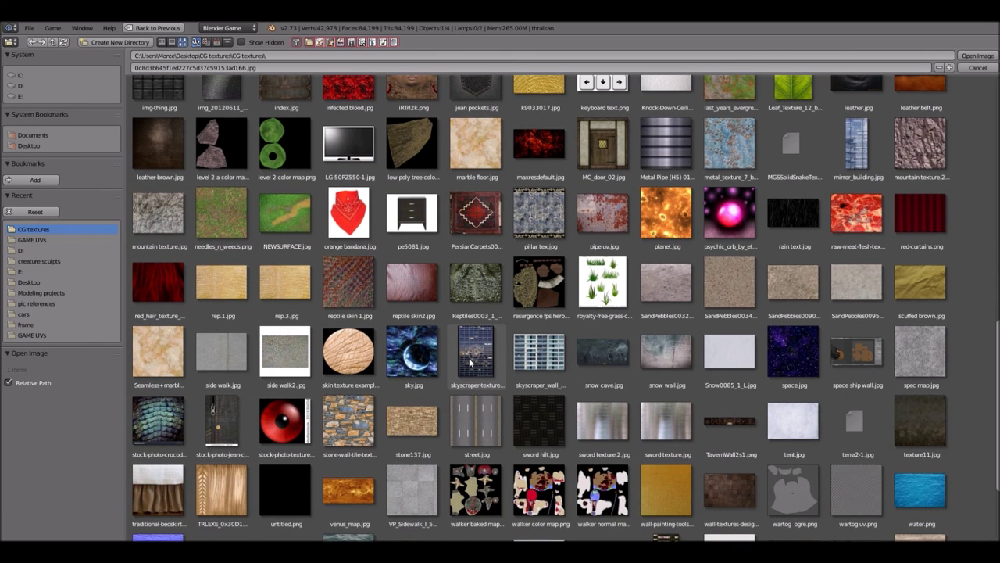
scroll(469, 361, down, 2)
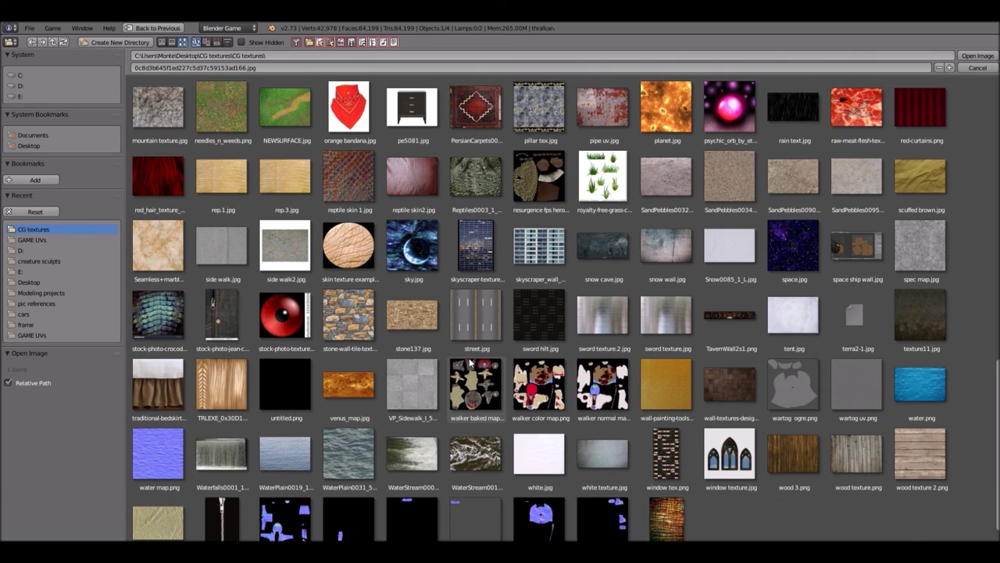
scroll(471, 363, down, 1)
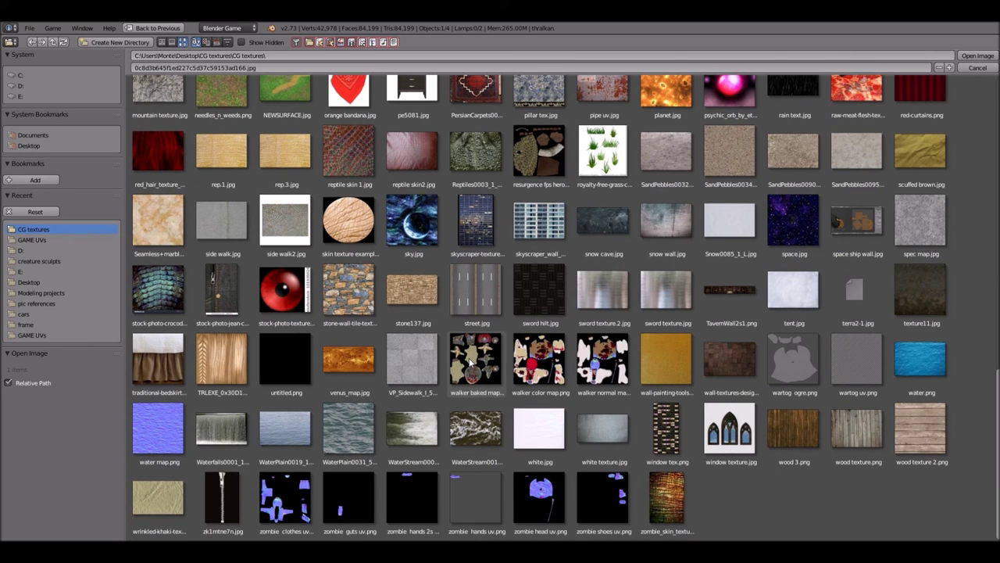